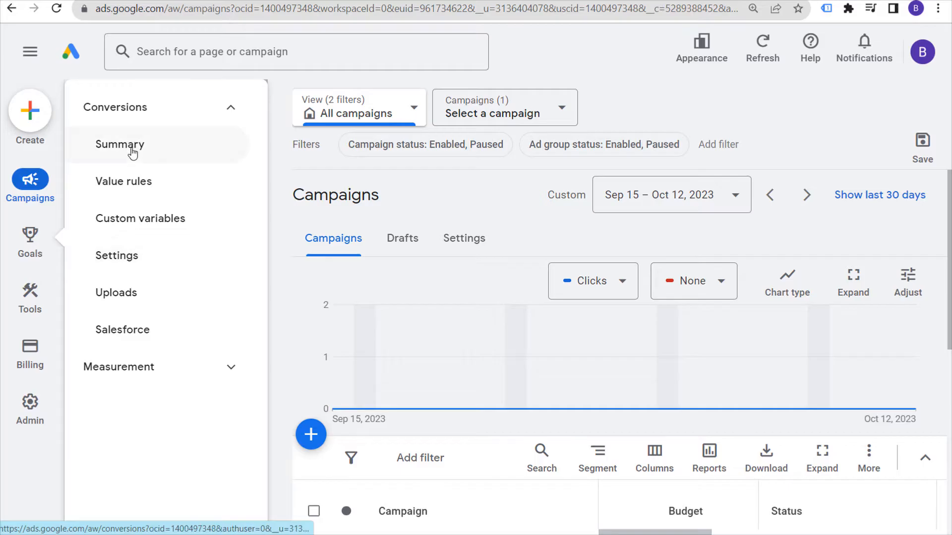
# Start a new phone call conversion action that tracks calls from ads using call extensions or call-only ads
pyautogui.click(147, 153)
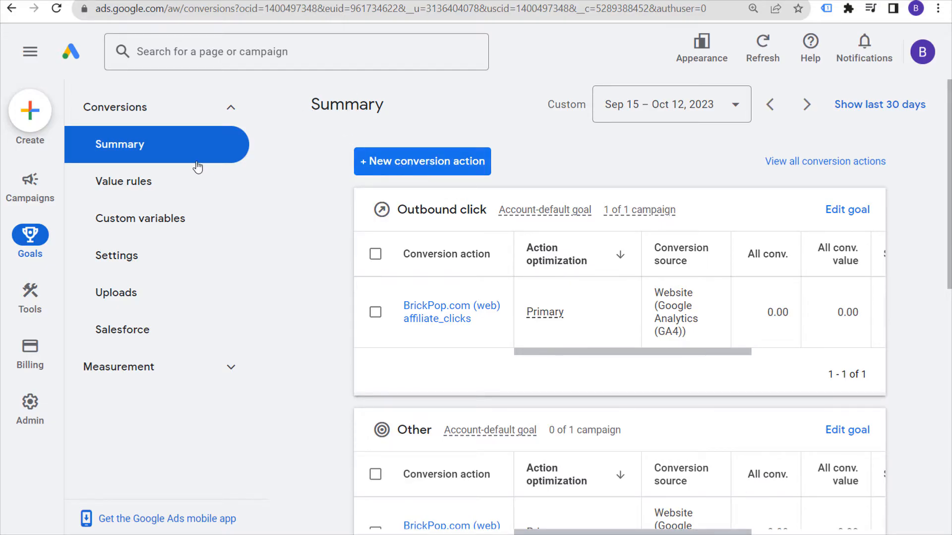
pyautogui.click(414, 162)
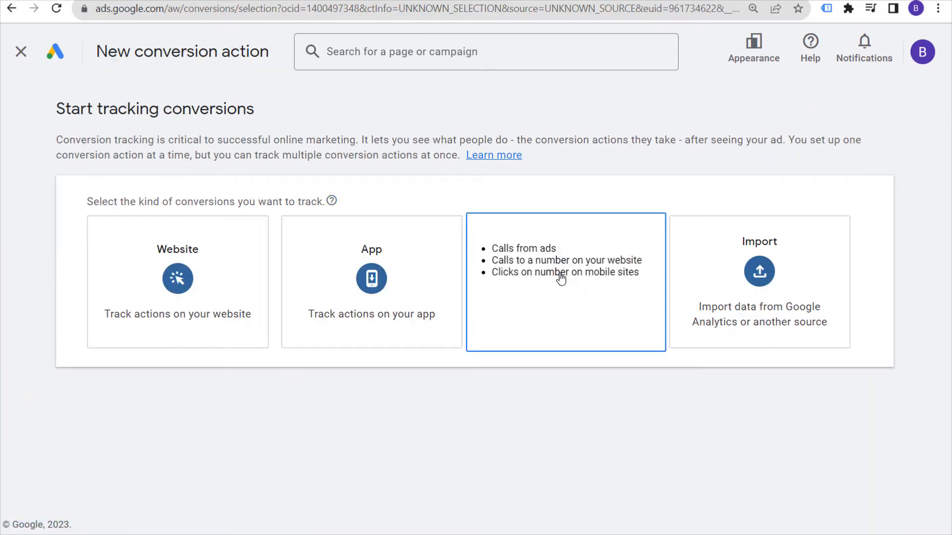
pyautogui.click(563, 272)
pyautogui.scroll(-2, 564, 373)
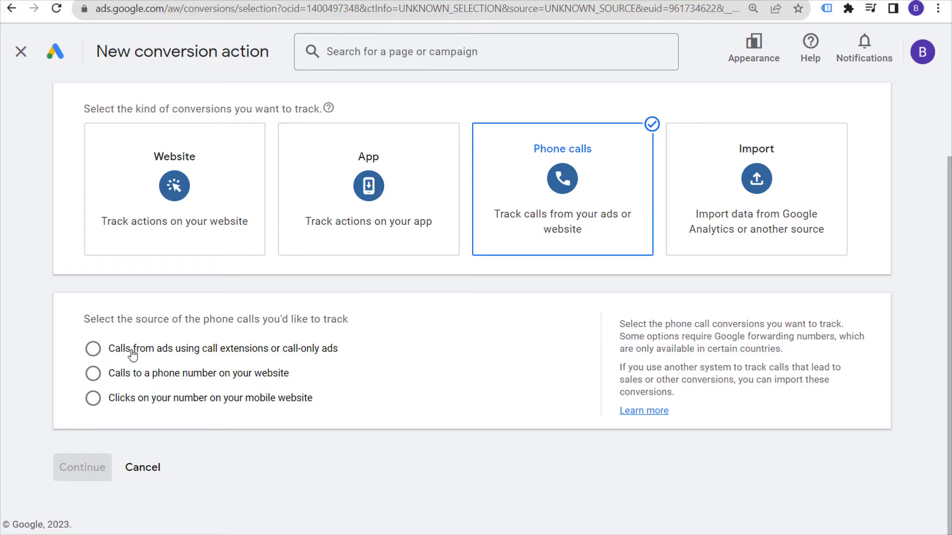
pyautogui.click(201, 354)
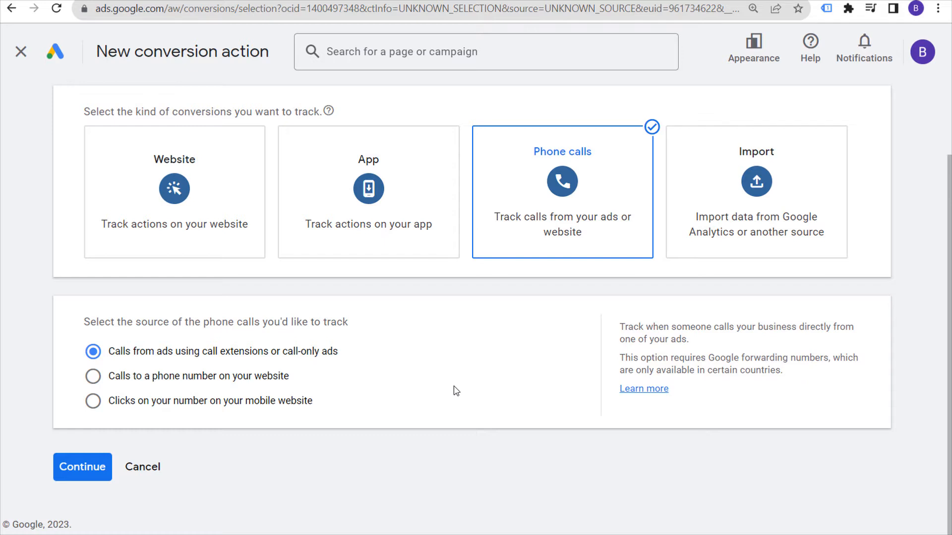
pyautogui.click(91, 466)
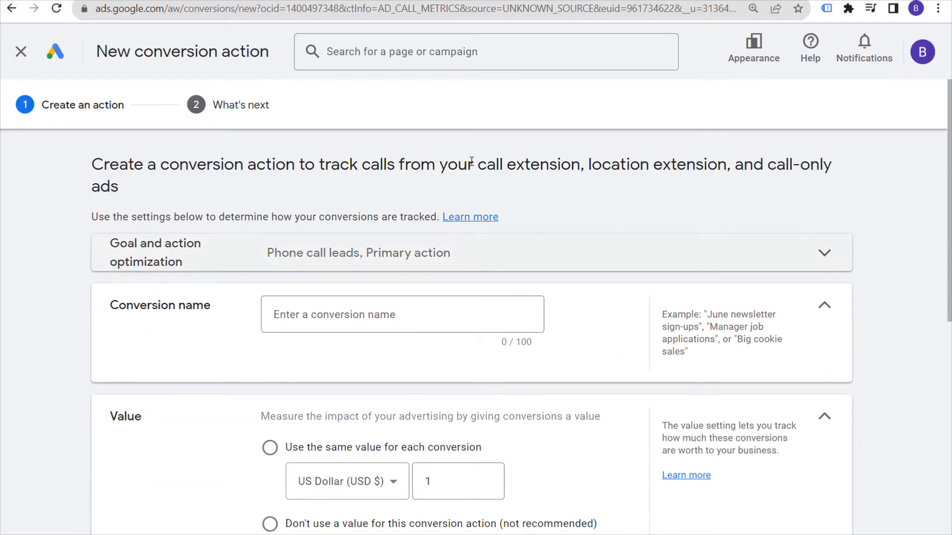
# Name the conversion action "Call Assets or Call Only Ads"
pyautogui.click(356, 312)
pyautogui.write('Ca')
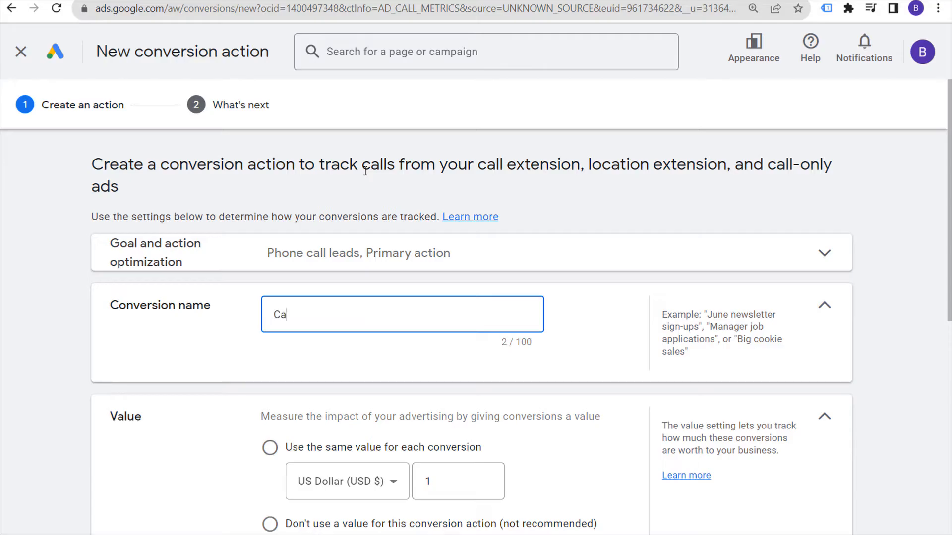
pyautogui.write('ll Assets or Call Only Ads')
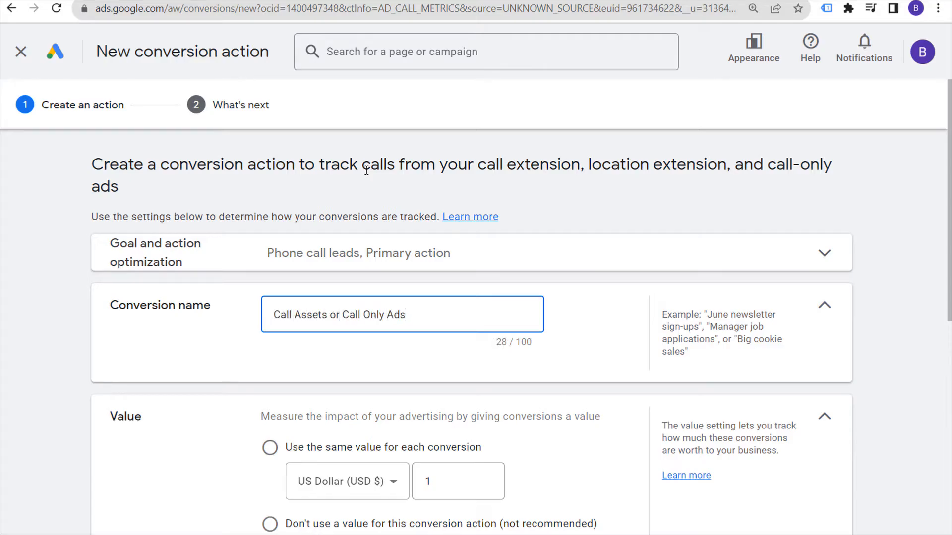
pyautogui.click(371, 158)
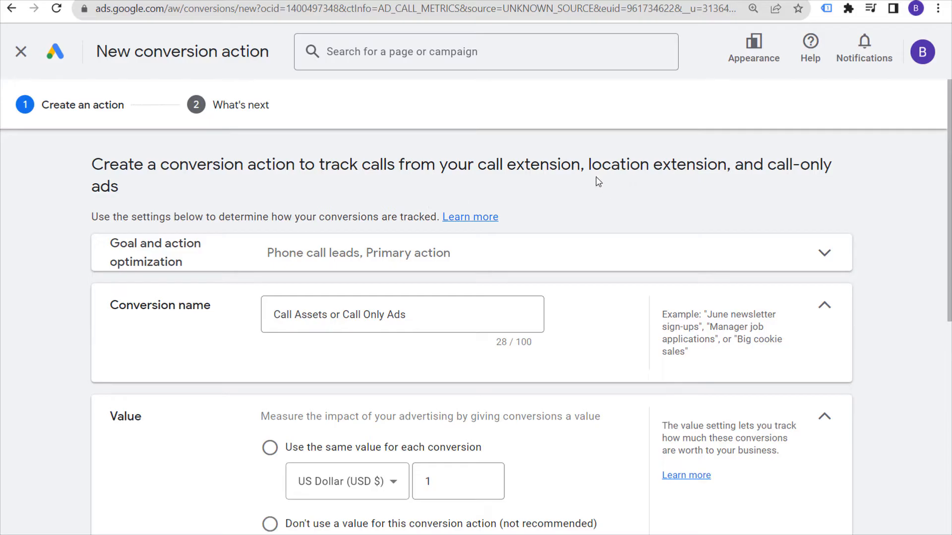
pyautogui.doubleClick(524, 165)
pyautogui.click(559, 186)
pyautogui.doubleClick(535, 165)
pyautogui.click(547, 197)
# Choose to use the same value for each conversion, keeping it at 1 US Dollar
pyautogui.scroll(-2, 44, 275)
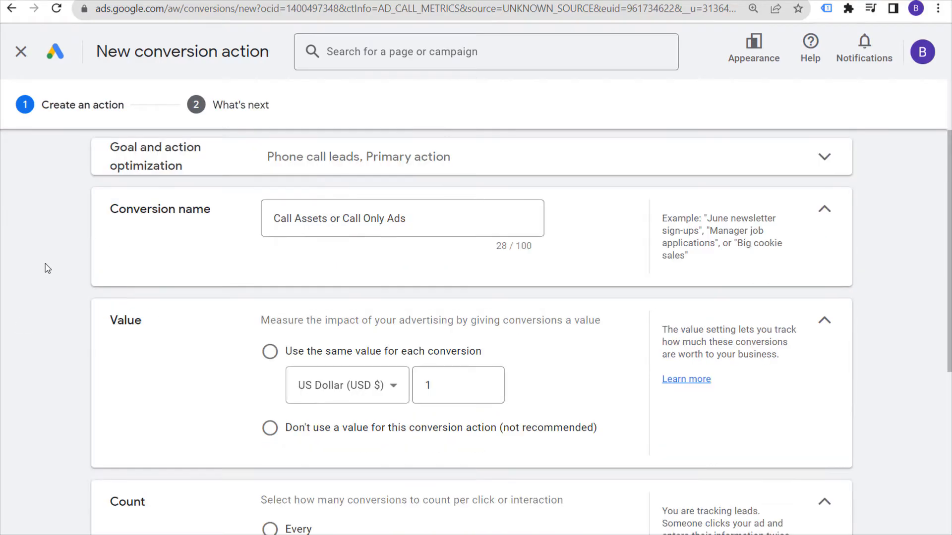
pyautogui.click(270, 353)
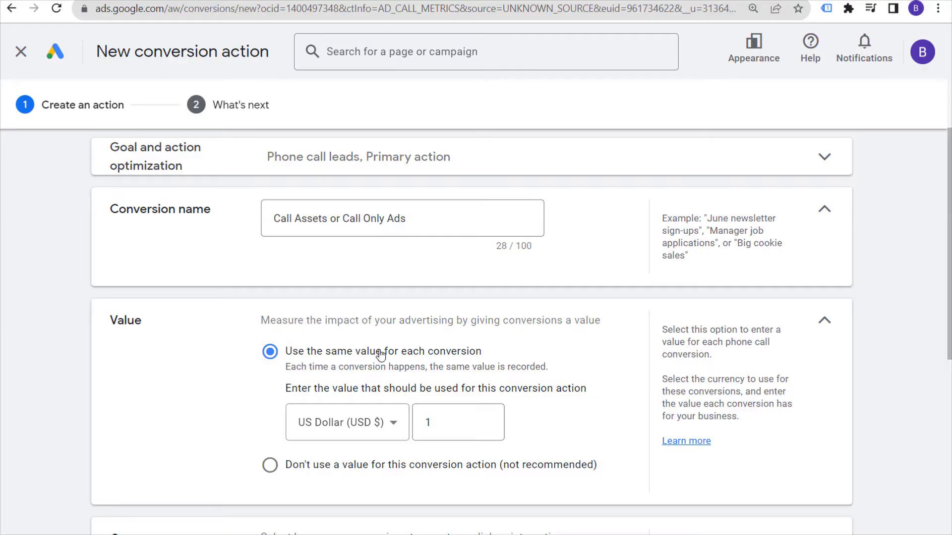
pyautogui.scroll(-4, 185, 355)
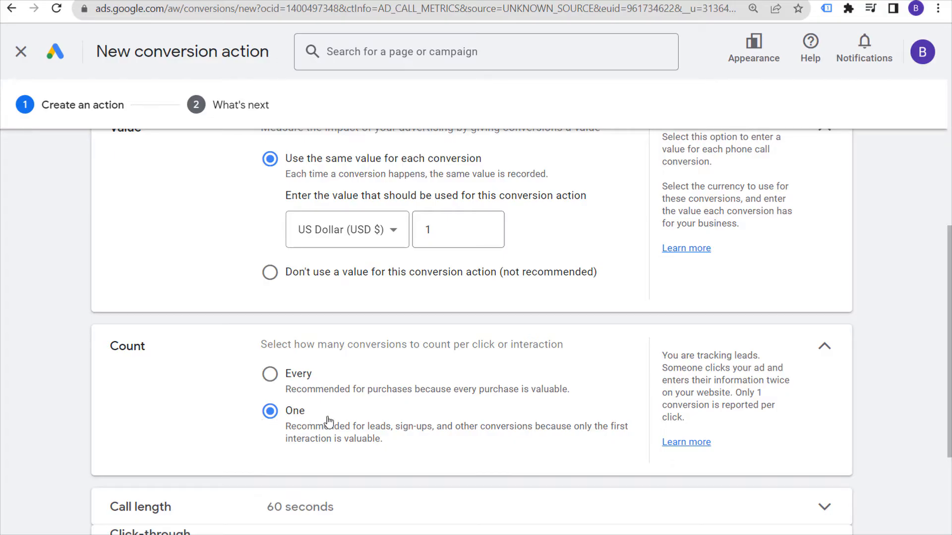
# Choose the Data-driven attribution model for the conversion action and collapse its settings
pyautogui.scroll(-3, 59, 284)
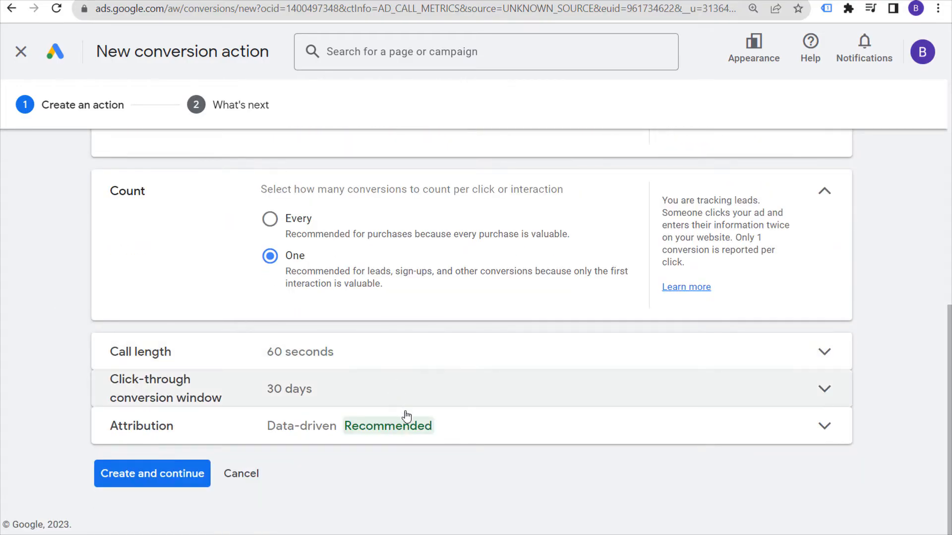
pyautogui.click(455, 428)
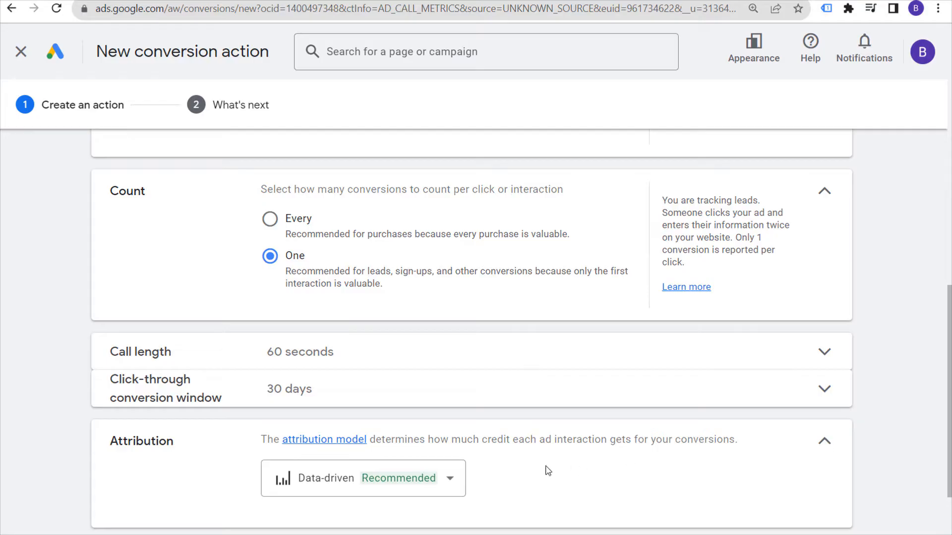
pyautogui.click(461, 481)
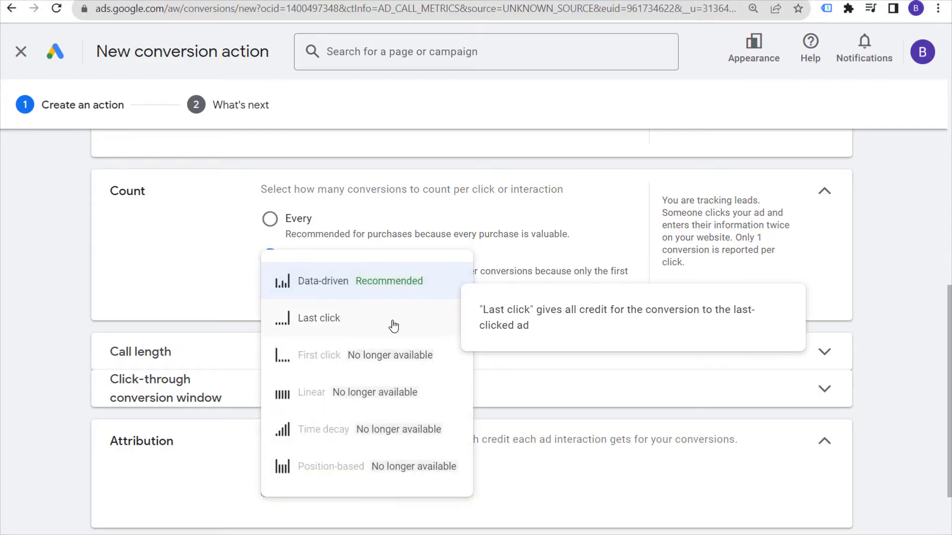
pyautogui.click(390, 292)
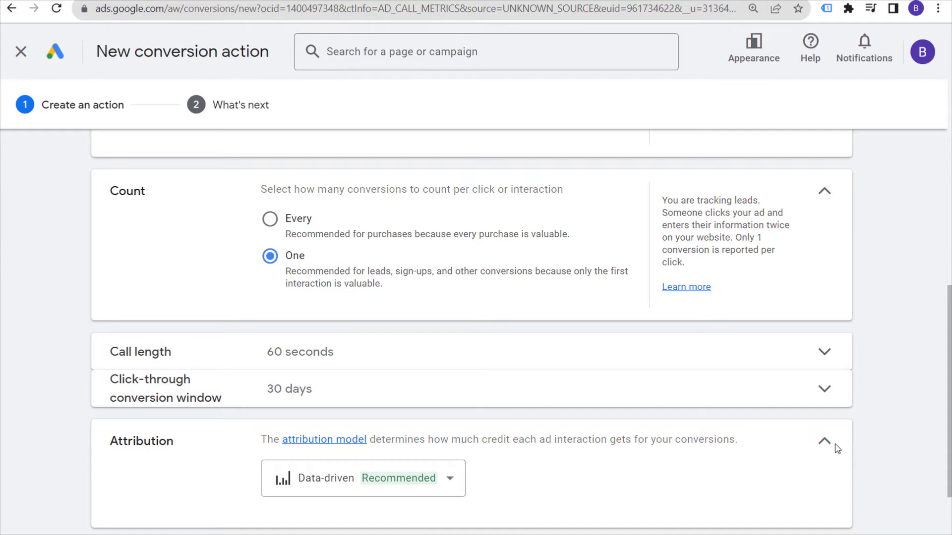
pyautogui.click(834, 447)
# Set the minimum call length that counts as a conversion to 90 seconds
pyautogui.click(834, 355)
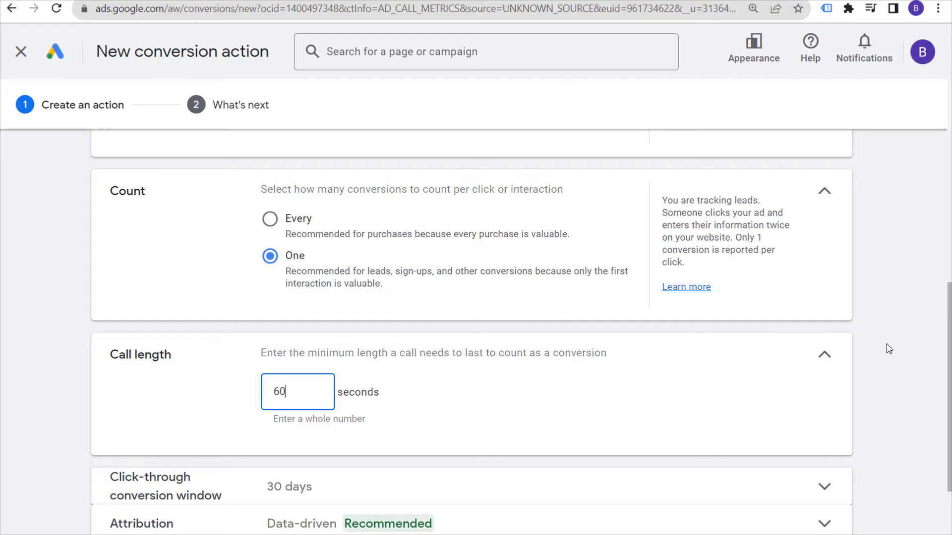
pyautogui.doubleClick(273, 395)
pyautogui.write('120')
pyautogui.hotkey('ctrl', 'a')
pyautogui.write('90')
pyautogui.click(824, 354)
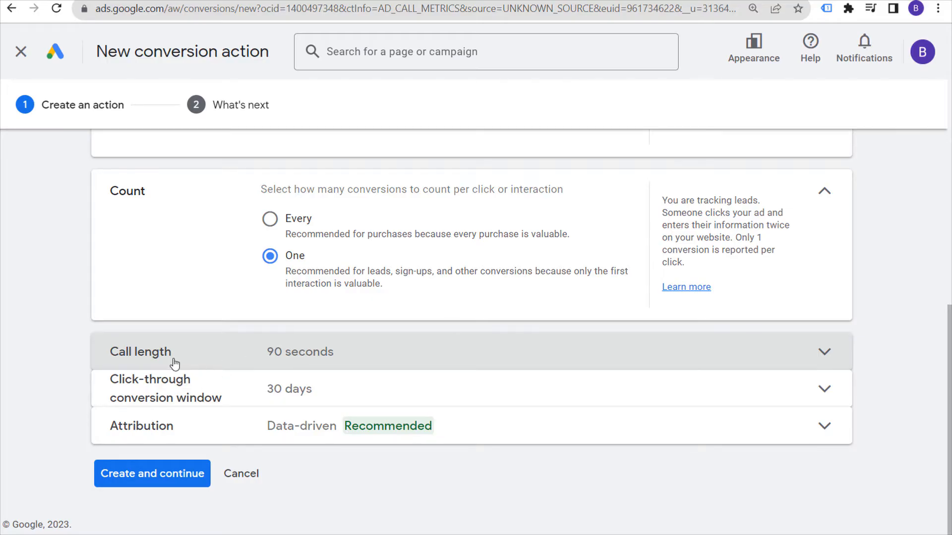
# Select a 30-day click-through conversion window and create the conversion action
pyautogui.click(251, 380)
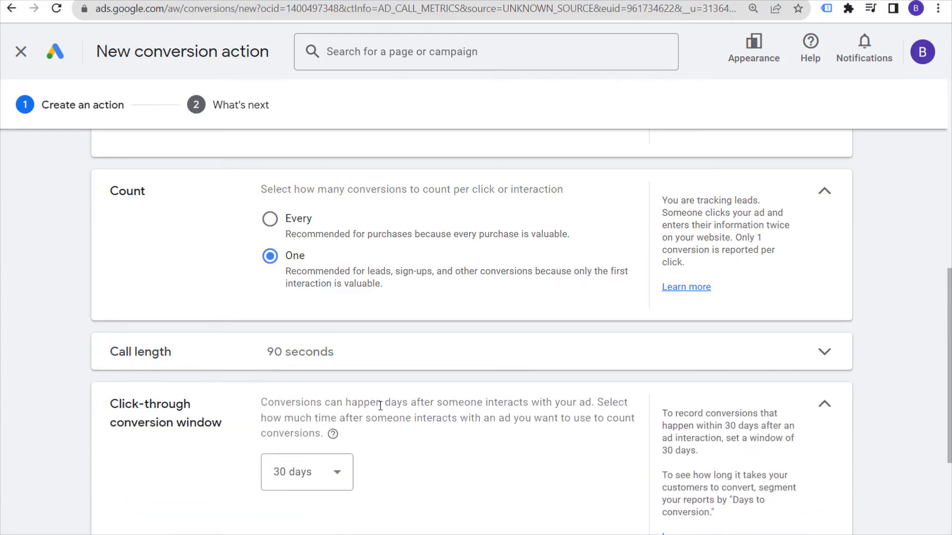
pyautogui.moveTo(361, 423); pyautogui.dragTo(453, 425)
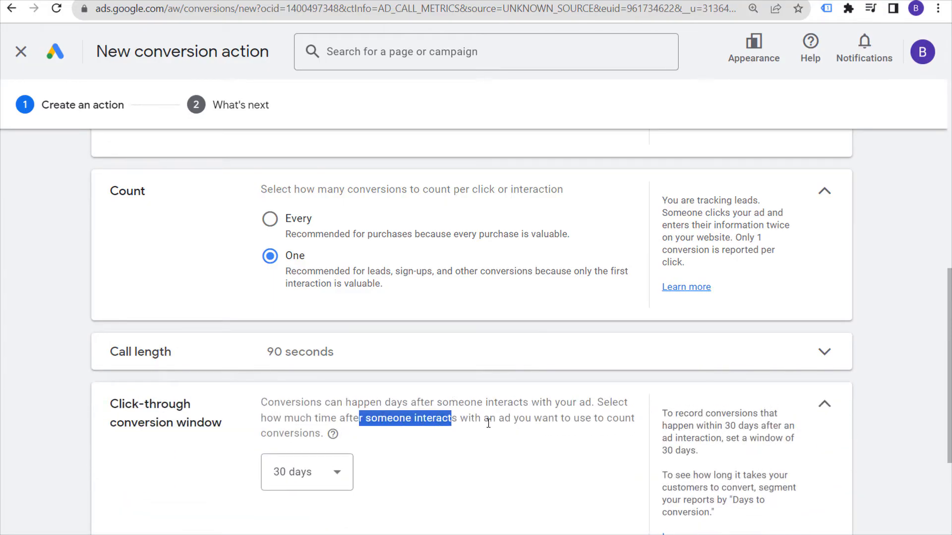
pyautogui.click(580, 435)
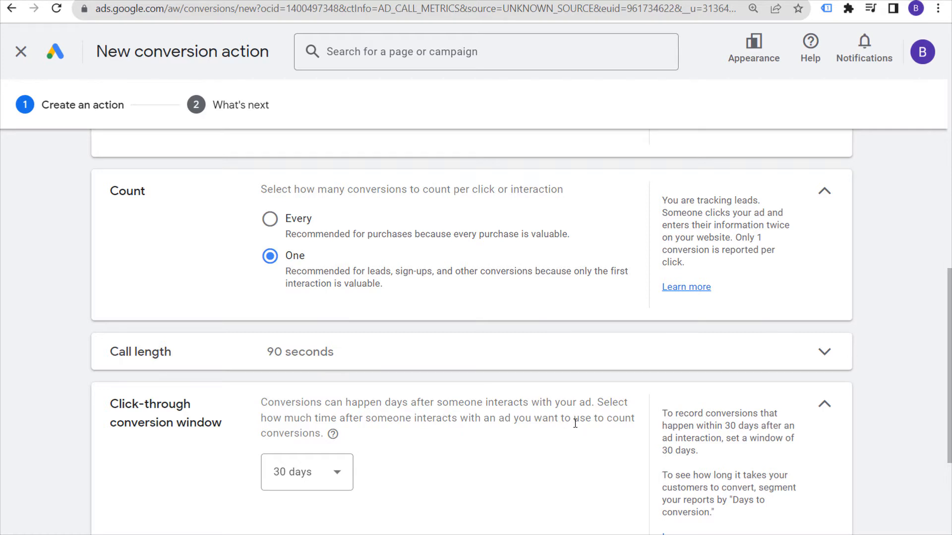
pyautogui.scroll(-2, 522, 433)
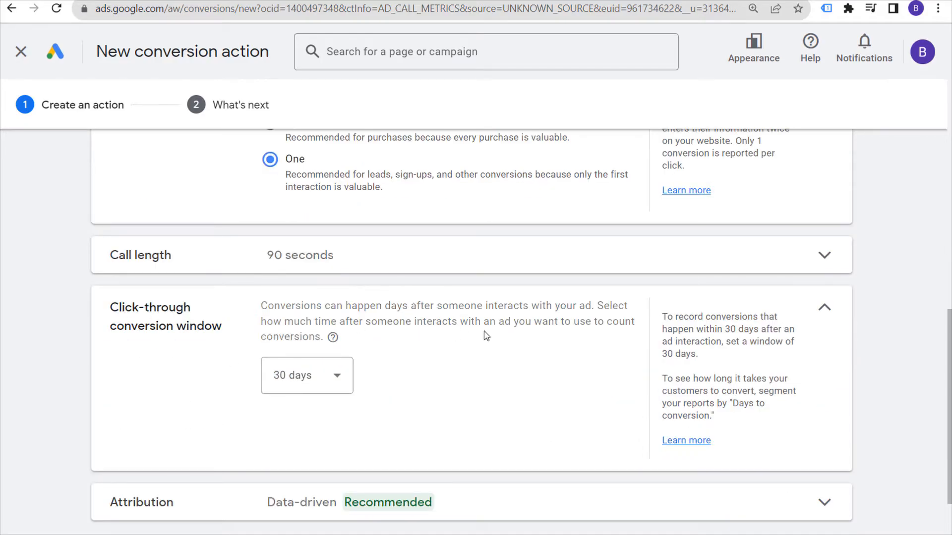
pyautogui.click(321, 378)
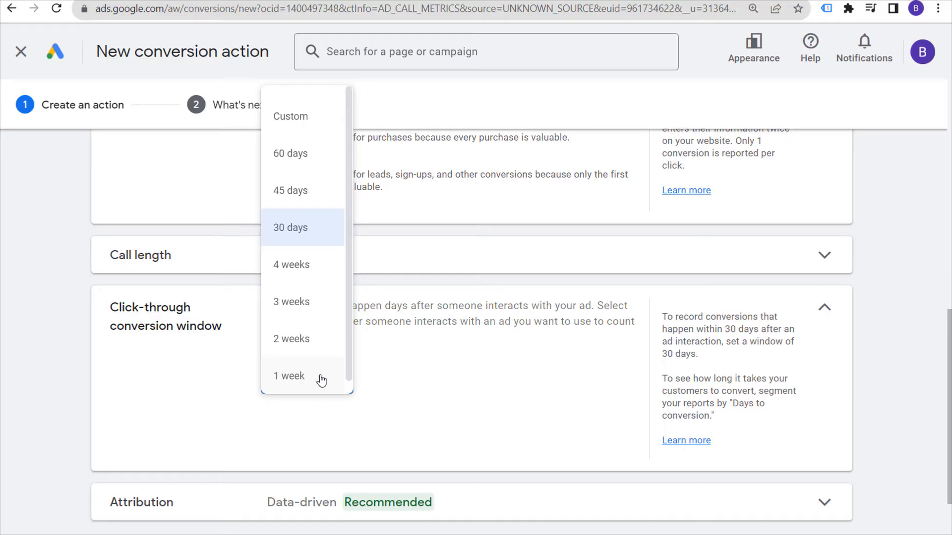
pyautogui.click(314, 229)
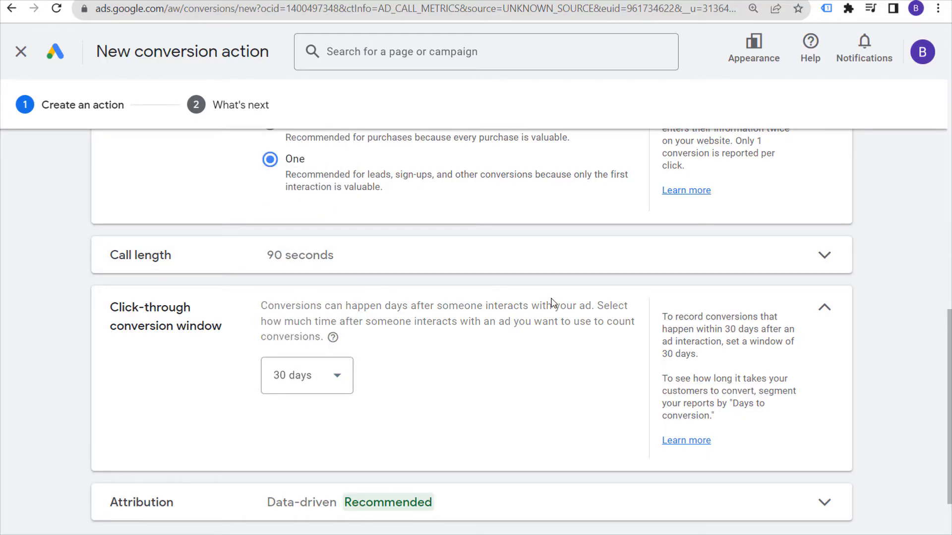
pyautogui.click(825, 308)
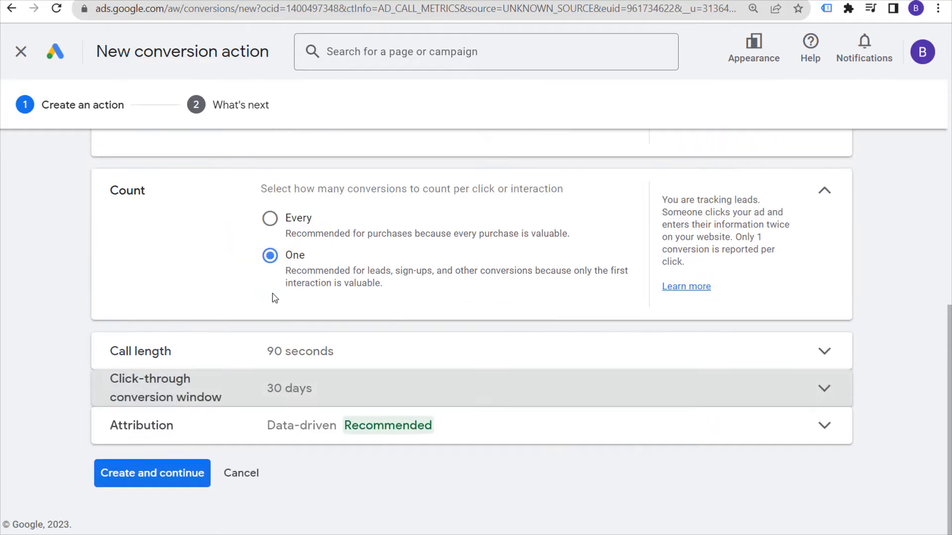
pyautogui.click(155, 477)
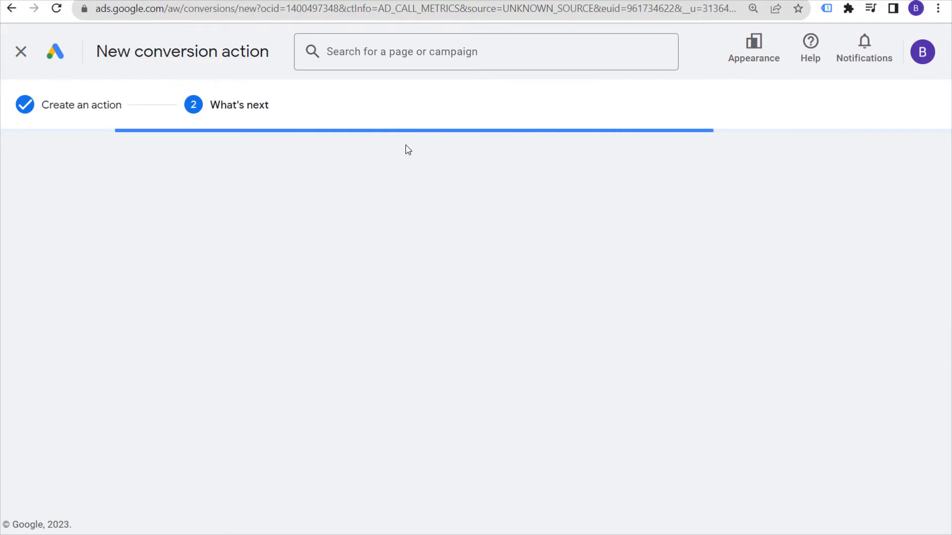
# Read the important next steps and the things to note for the new call conversion action
pyautogui.moveTo(114, 216); pyautogui.dragTo(252, 220)
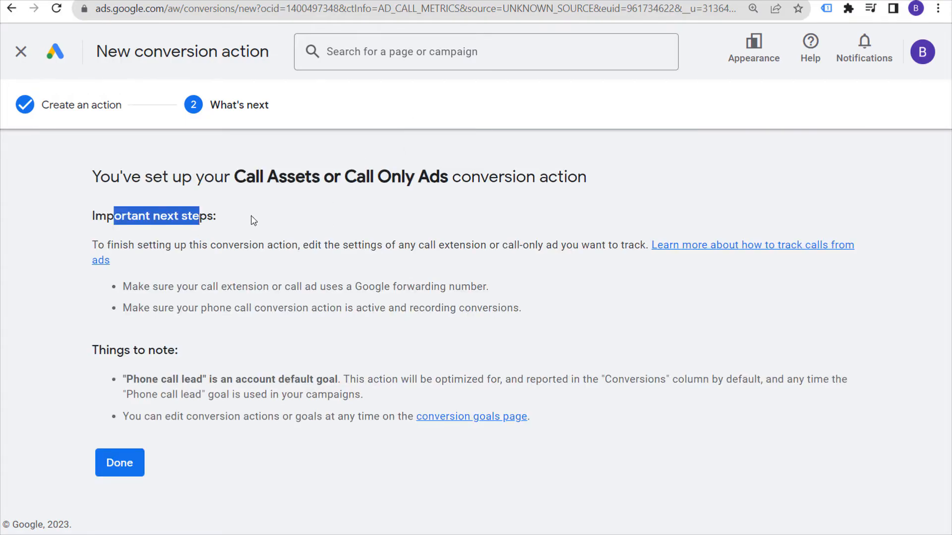
pyautogui.moveTo(123, 286); pyautogui.dragTo(524, 295)
pyautogui.click(531, 300)
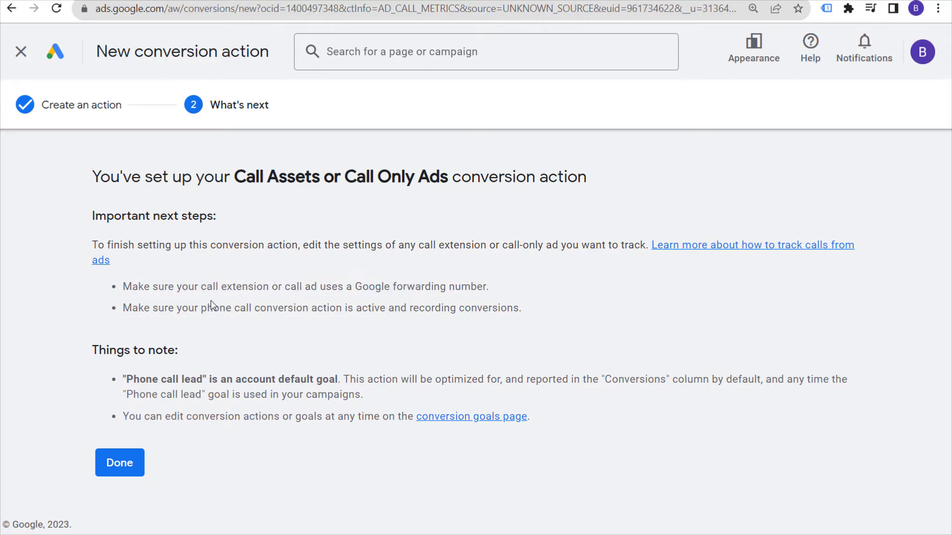
pyautogui.moveTo(123, 306); pyautogui.dragTo(569, 313)
pyautogui.click(524, 326)
pyautogui.moveTo(166, 381); pyautogui.dragTo(696, 385)
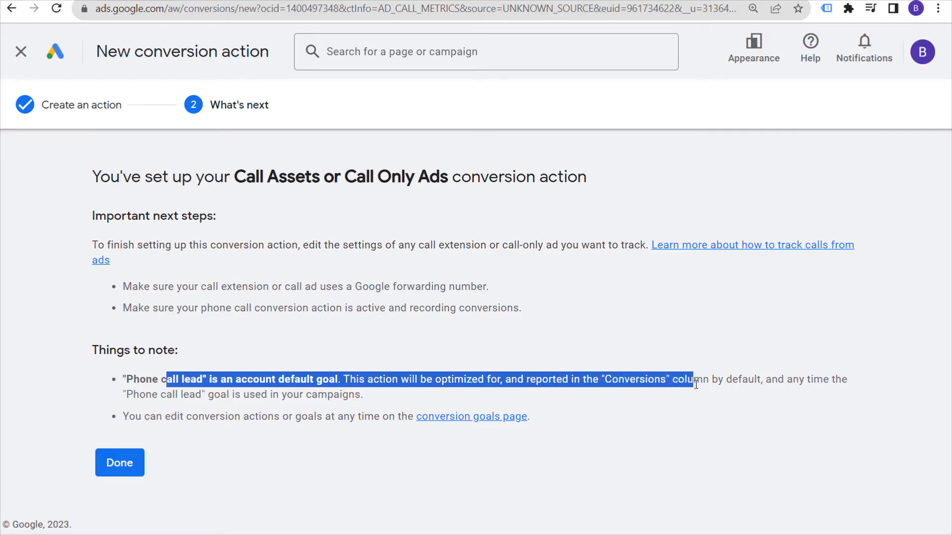
pyautogui.click(535, 374)
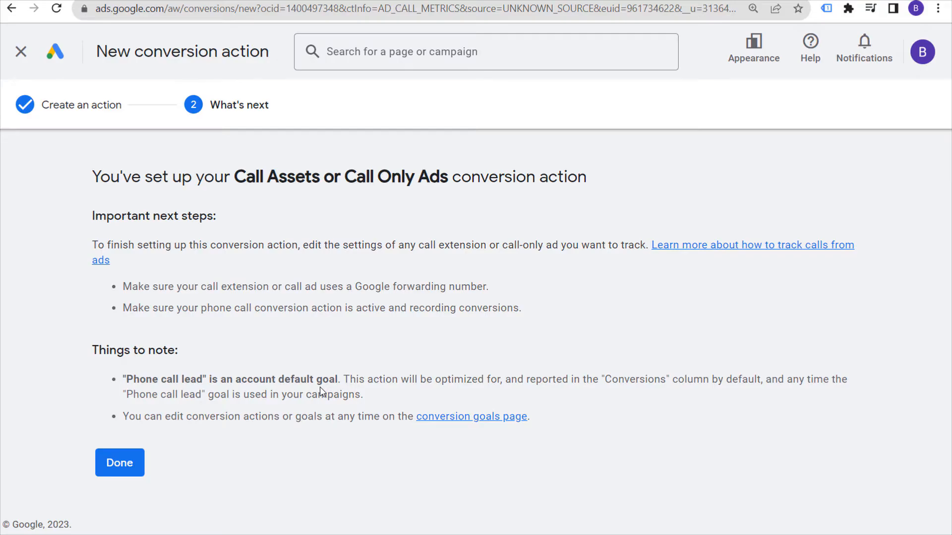
# Finish the conversion setup and start a new campaign with the Leads objective
pyautogui.click(115, 468)
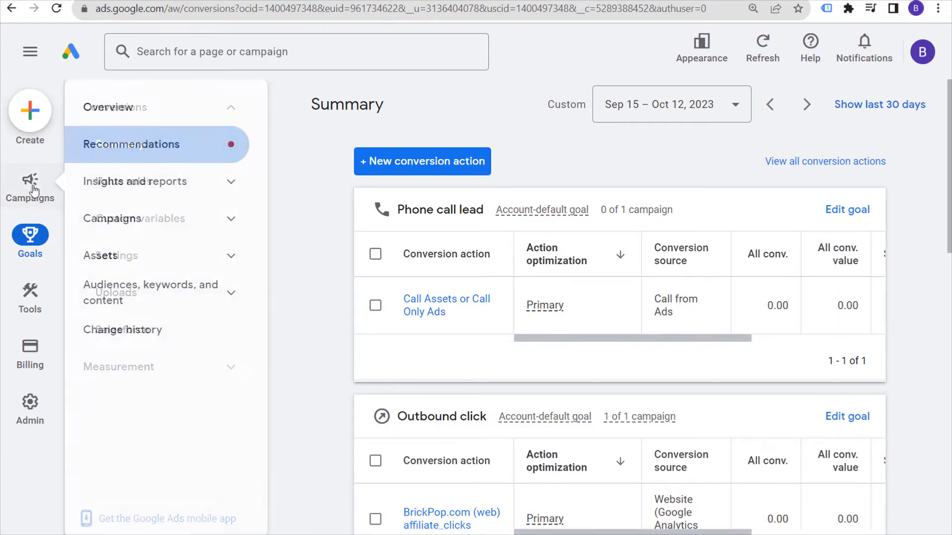
pyautogui.click(33, 189)
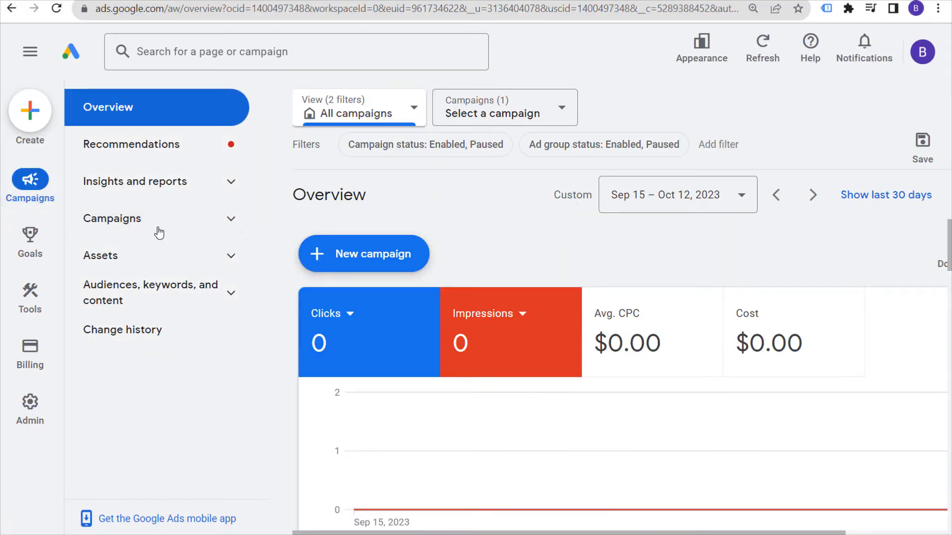
pyautogui.click(372, 254)
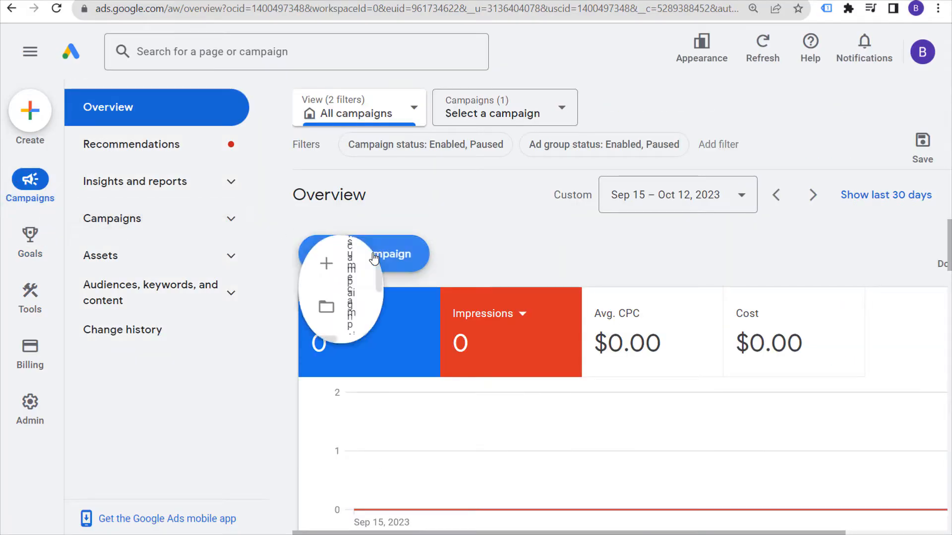
pyautogui.click(393, 266)
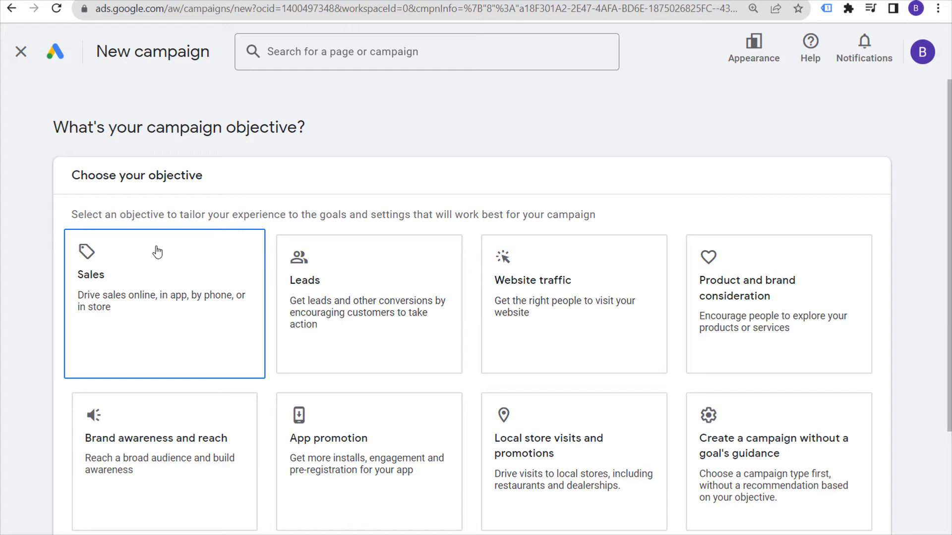
pyautogui.click(371, 277)
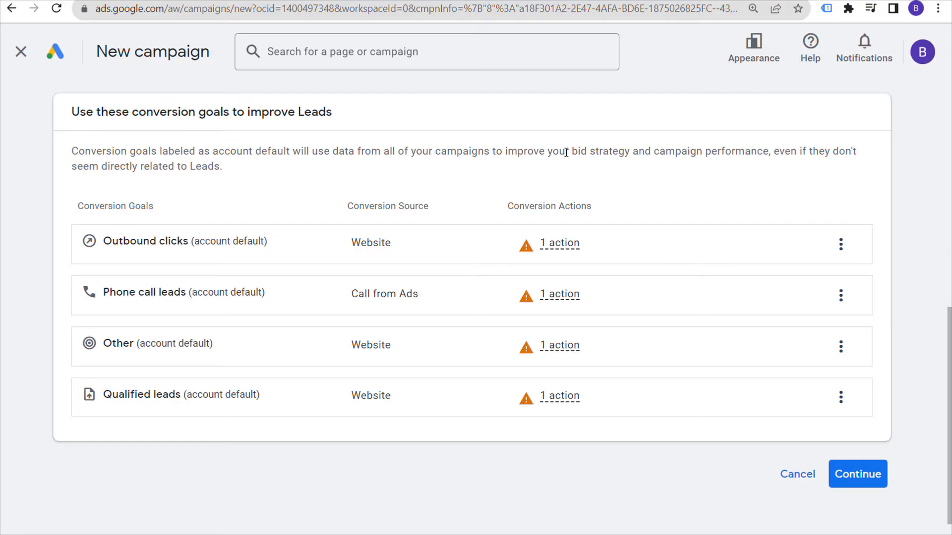
# Remove the Outbound clicks, Other and Qualified leads goals from the campaign, keeping only Phone call leads
pyautogui.click(839, 244)
pyautogui.click(786, 254)
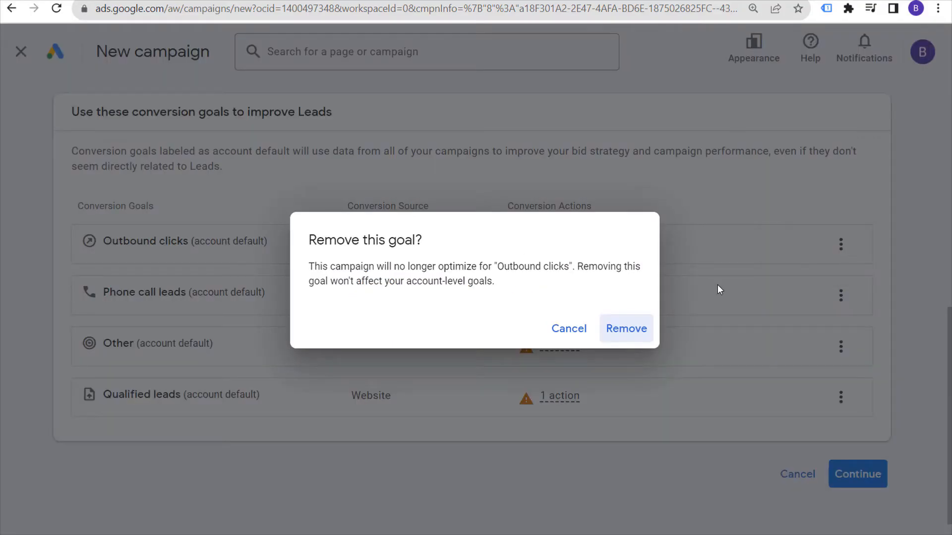
pyautogui.click(632, 326)
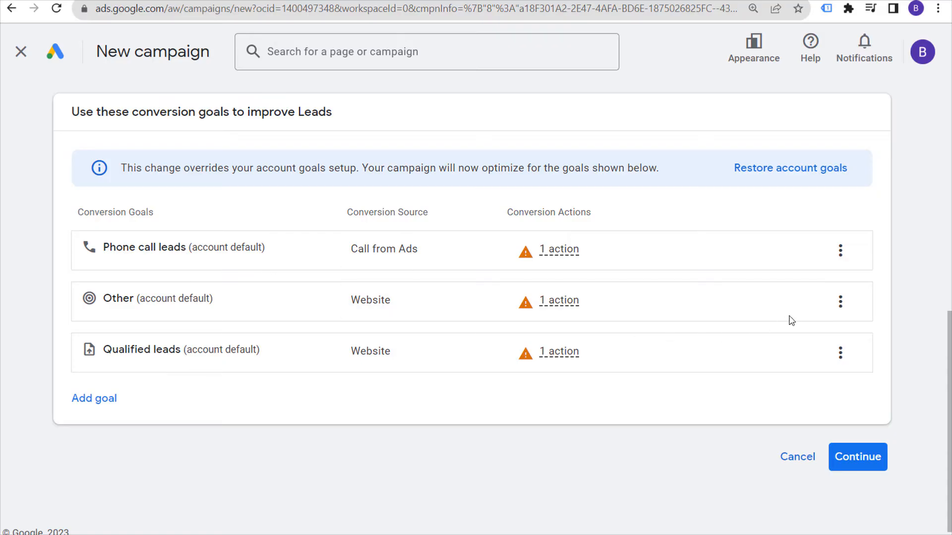
pyautogui.click(840, 303)
pyautogui.click(821, 320)
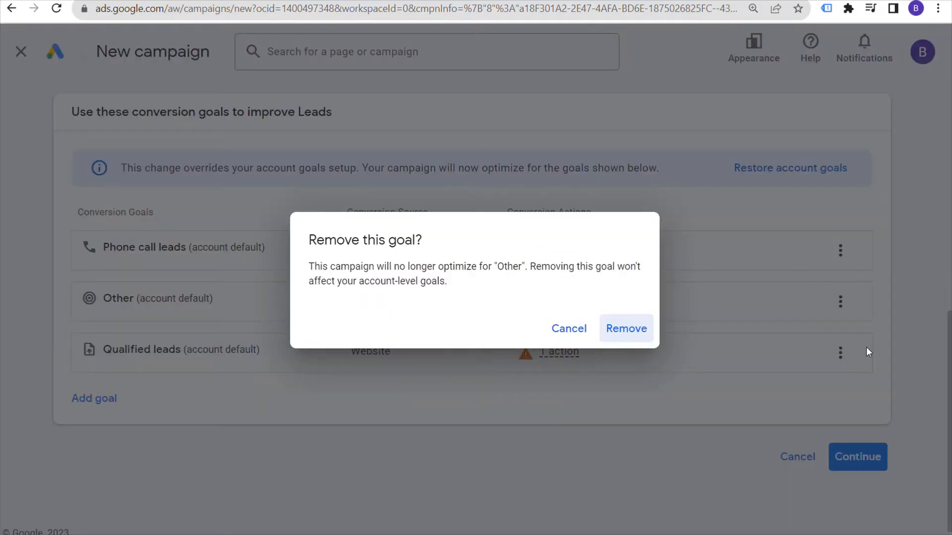
pyautogui.click(632, 327)
pyautogui.click(840, 344)
pyautogui.click(838, 356)
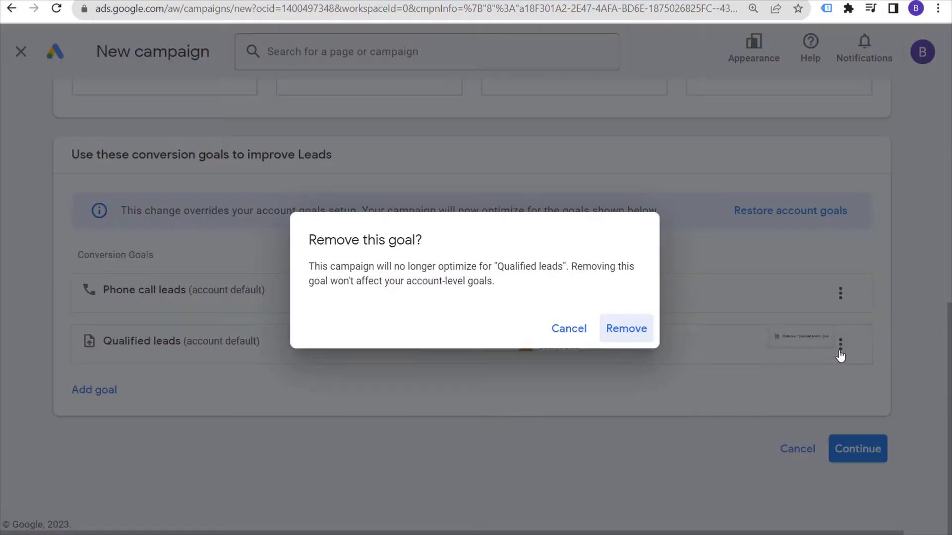
pyautogui.click(628, 329)
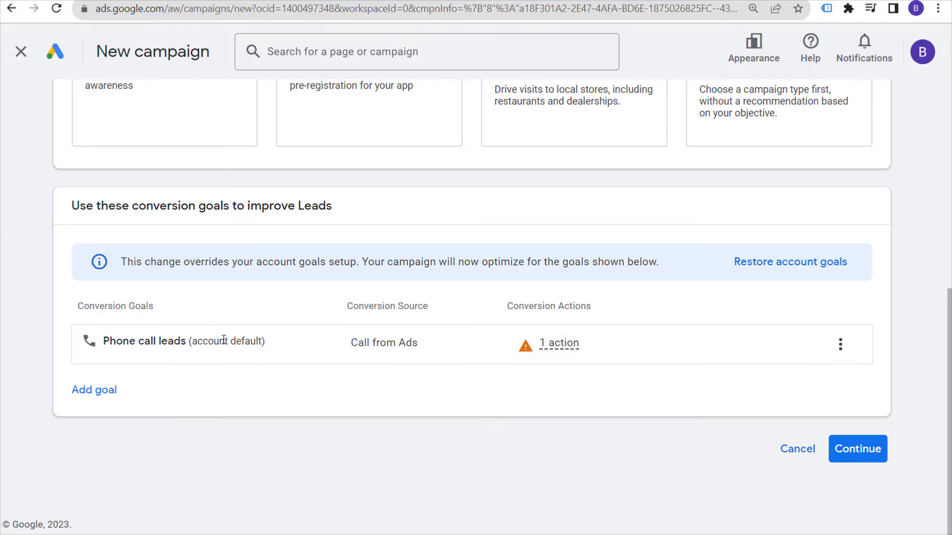
# Accept the conversion goals and choose Search as the campaign type
pyautogui.click(852, 452)
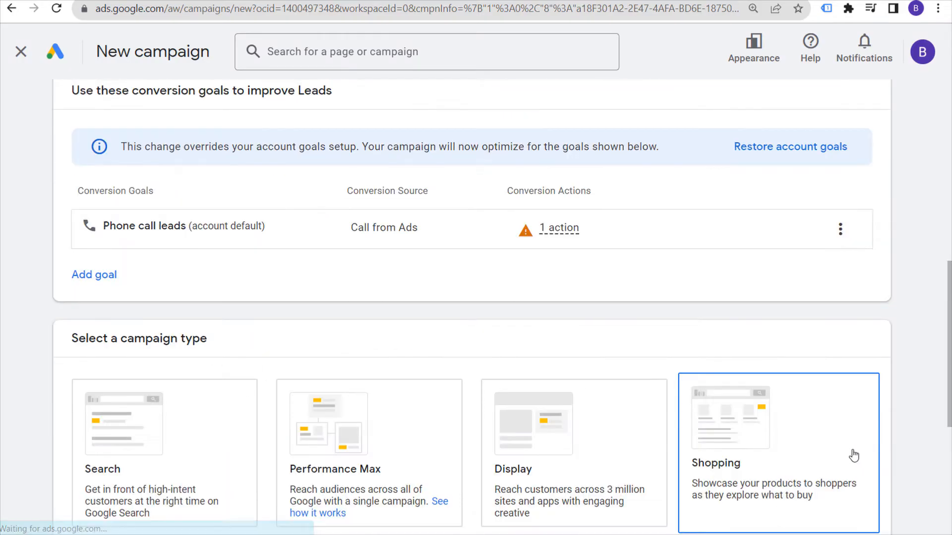
pyautogui.scroll(-2, 38, 288)
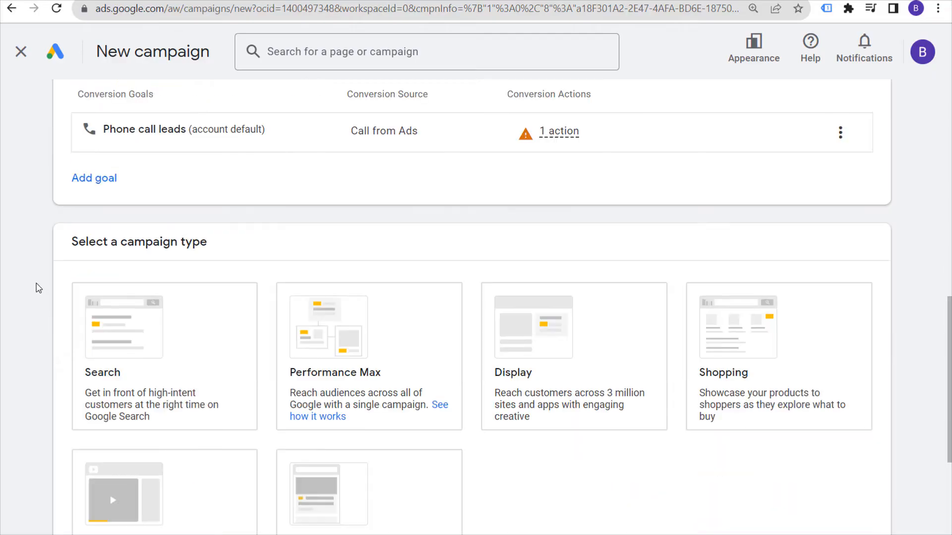
pyautogui.click(215, 347)
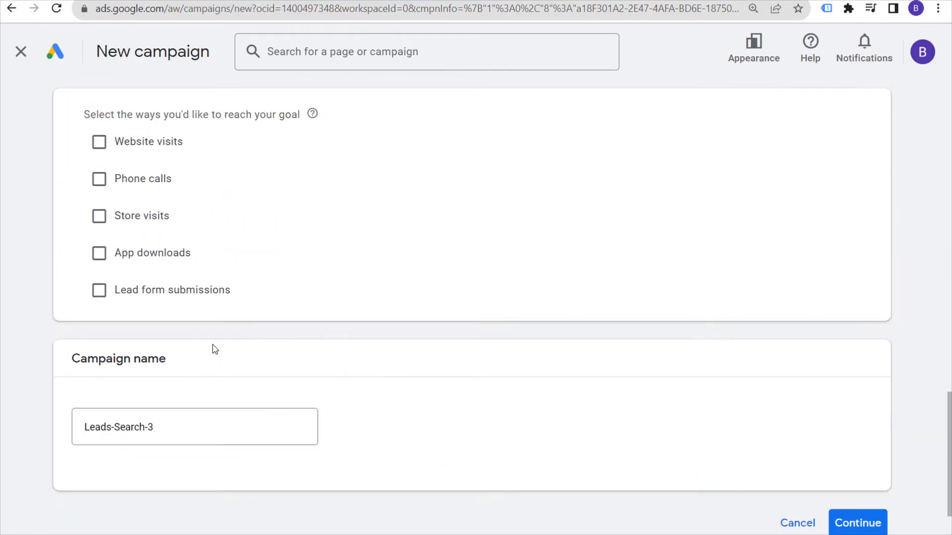
# Choose Phone calls as the way to reach the campaign goal
pyautogui.moveTo(136, 114); pyautogui.dragTo(294, 113)
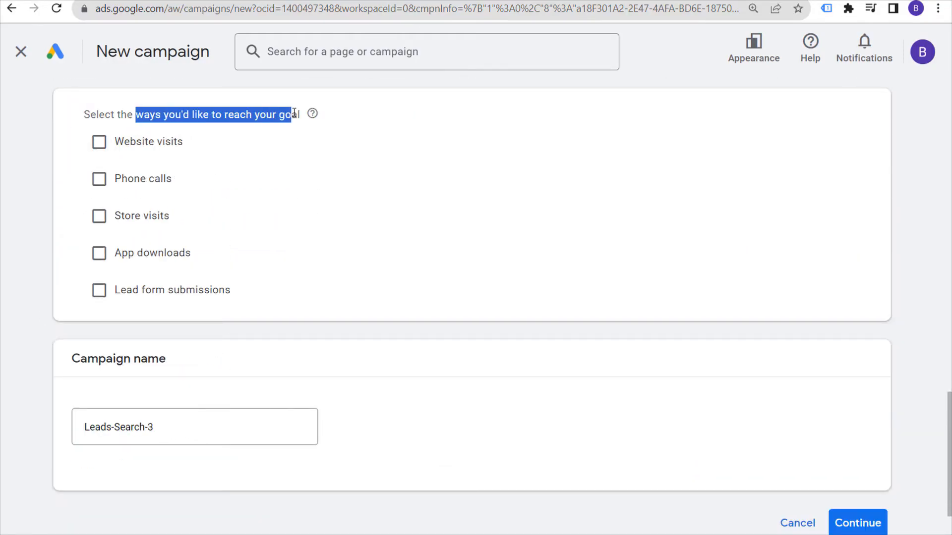
pyautogui.click(294, 113)
pyautogui.click(98, 179)
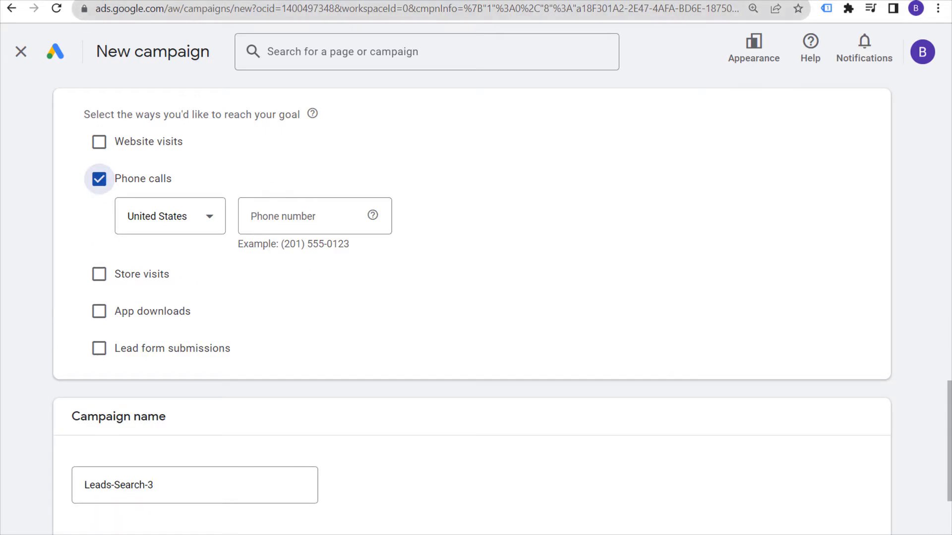
# Copy the business phone number from the BrickPop contact page and enter it as the United States number for phone calls
pyautogui.click(228, 1)
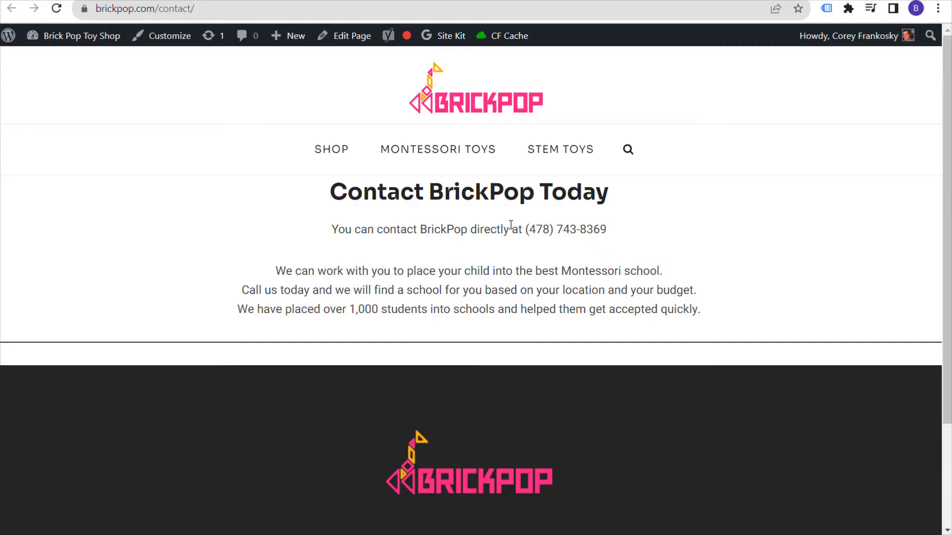
pyautogui.moveTo(525, 229); pyautogui.dragTo(609, 232)
pyautogui.hotkey('ctrl', 'c')
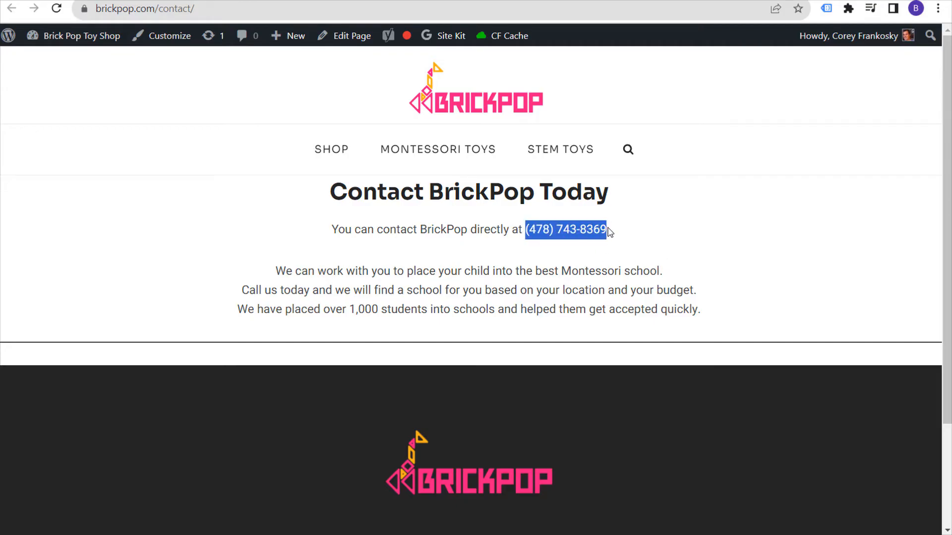
pyautogui.hotkey('alt', 'Tab')
pyautogui.click(272, 215)
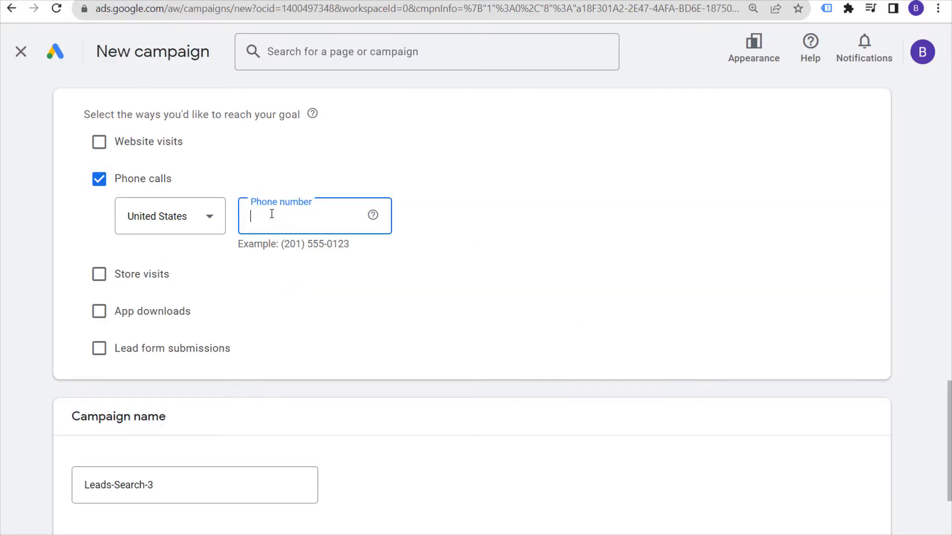
pyautogui.hotkey('ctrl', 'v')
# Name the campaign "Montessori Schools Call Only Ads" and continue to the bidding settings
pyautogui.scroll(-2, 464, 291)
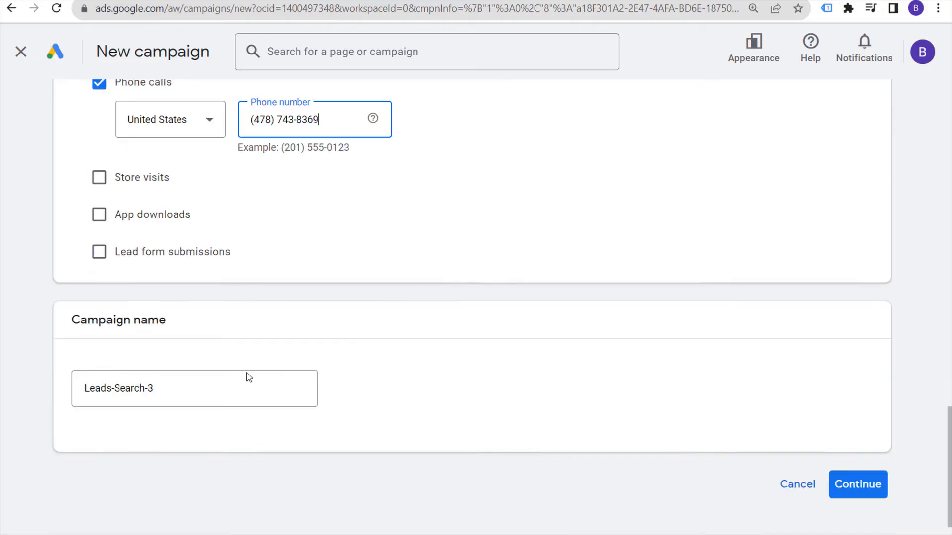
pyautogui.moveTo(211, 399); pyautogui.dragTo(57, 391)
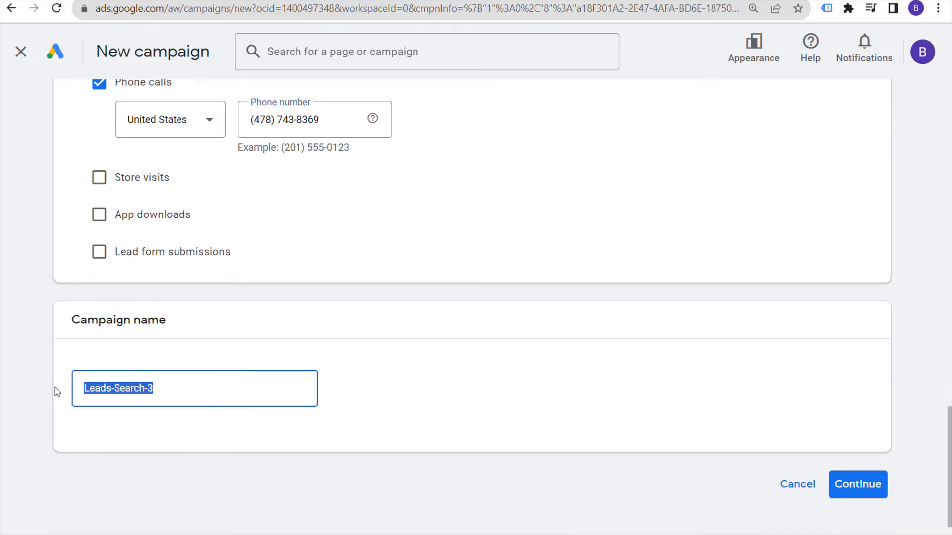
pyautogui.write('Montes')
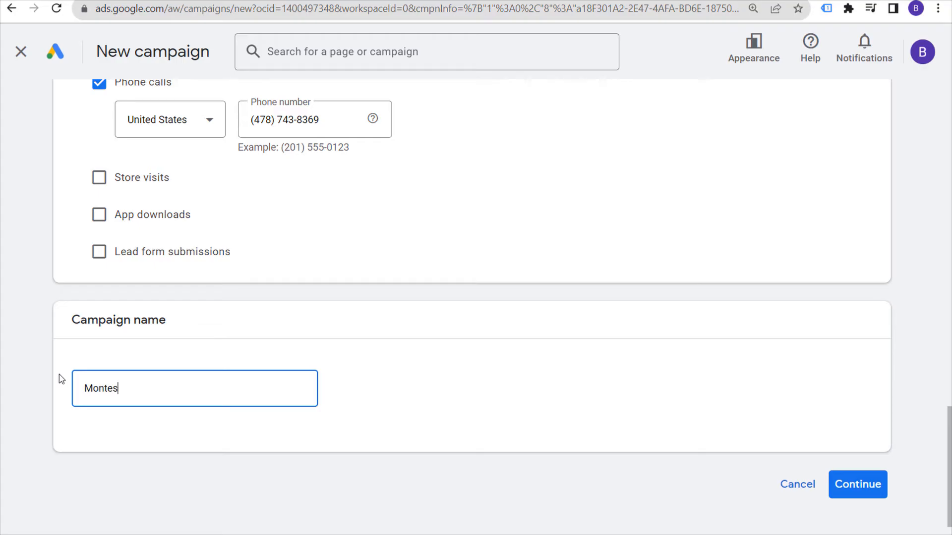
pyautogui.write('sori Schools Call Only Ads')
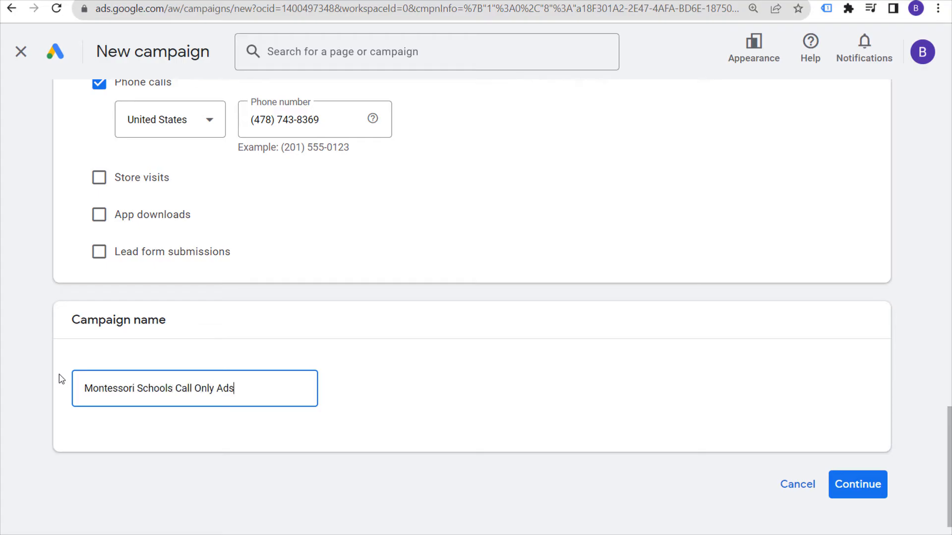
pyautogui.click(858, 484)
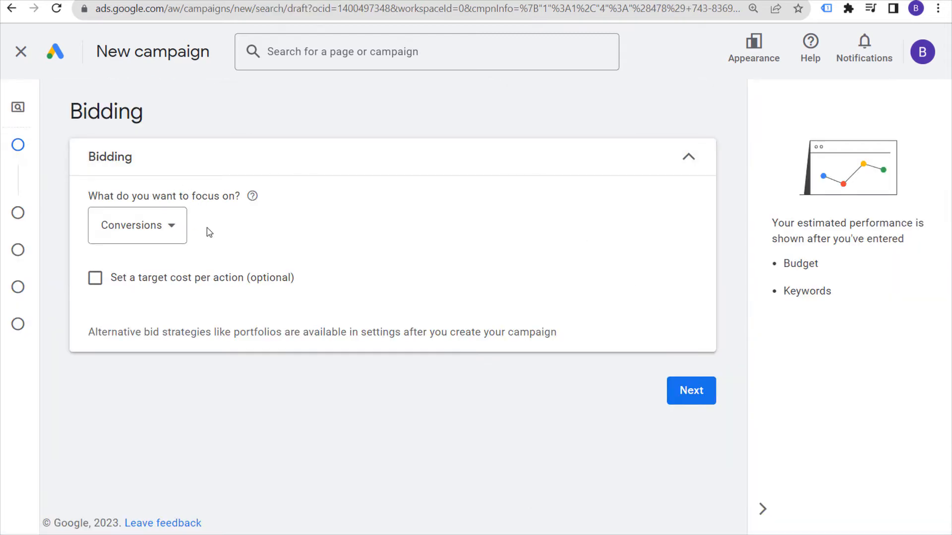
# Select Conversions as the focus of the campaign's bidding
pyautogui.click(167, 232)
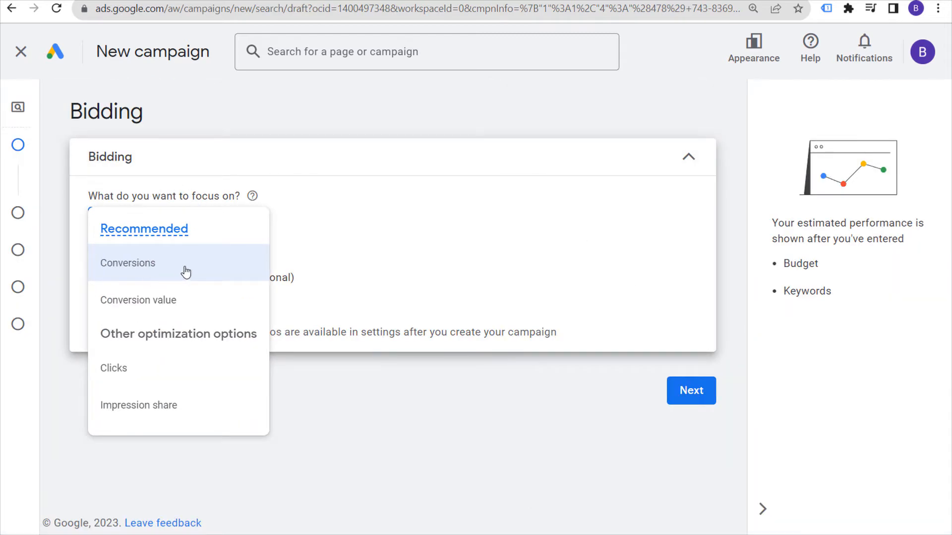
pyautogui.click(186, 271)
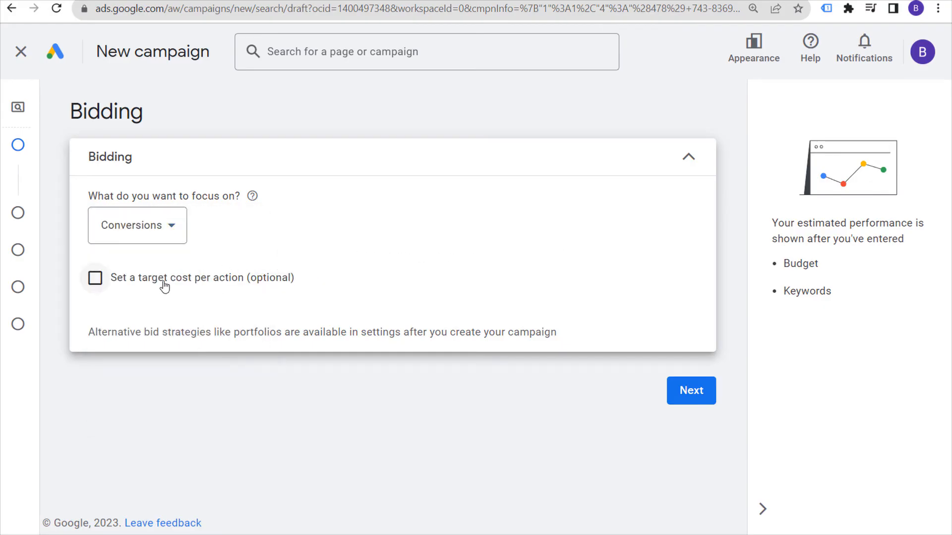
pyautogui.click(164, 284)
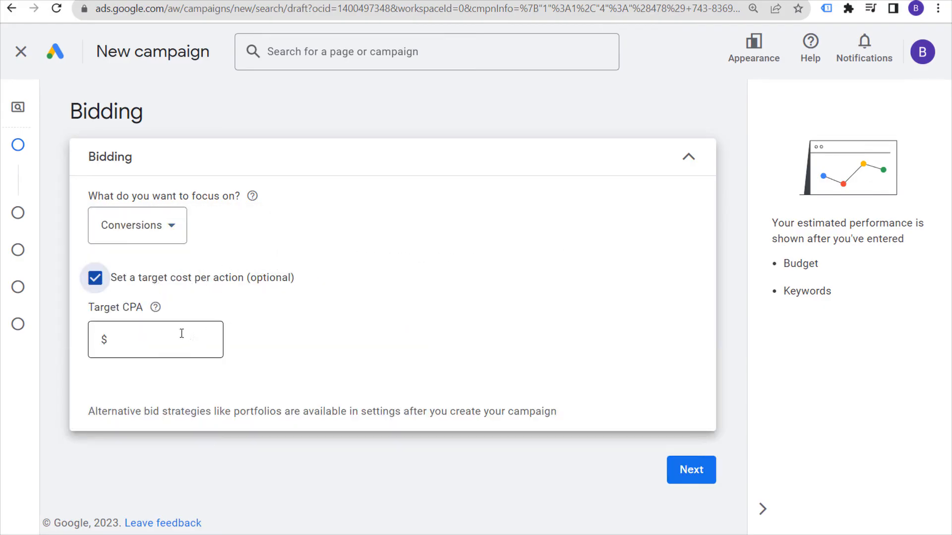
pyautogui.click(96, 278)
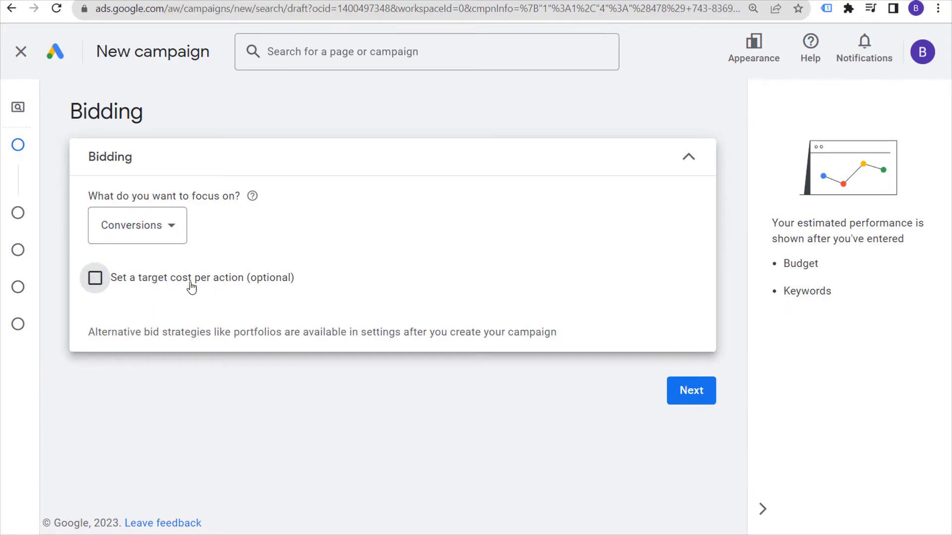
pyautogui.click(126, 280)
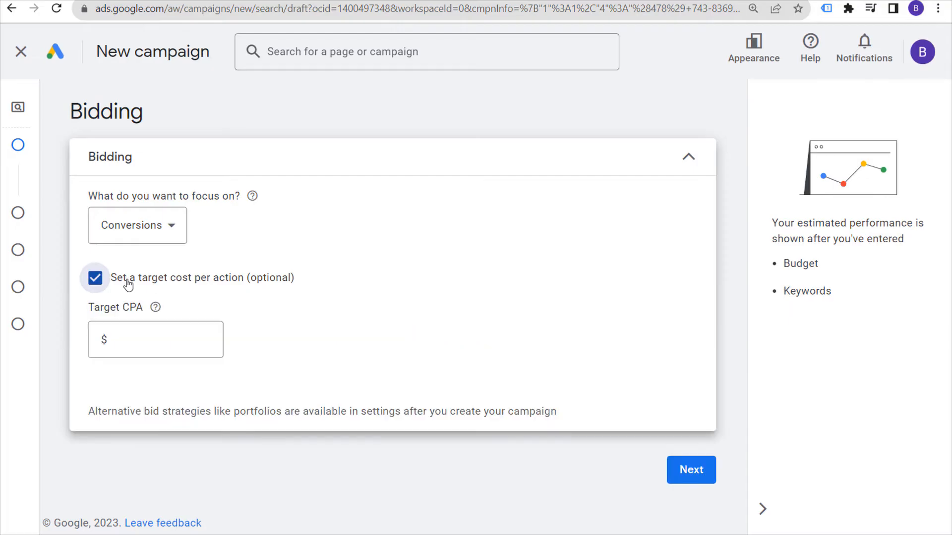
pyautogui.click(155, 336)
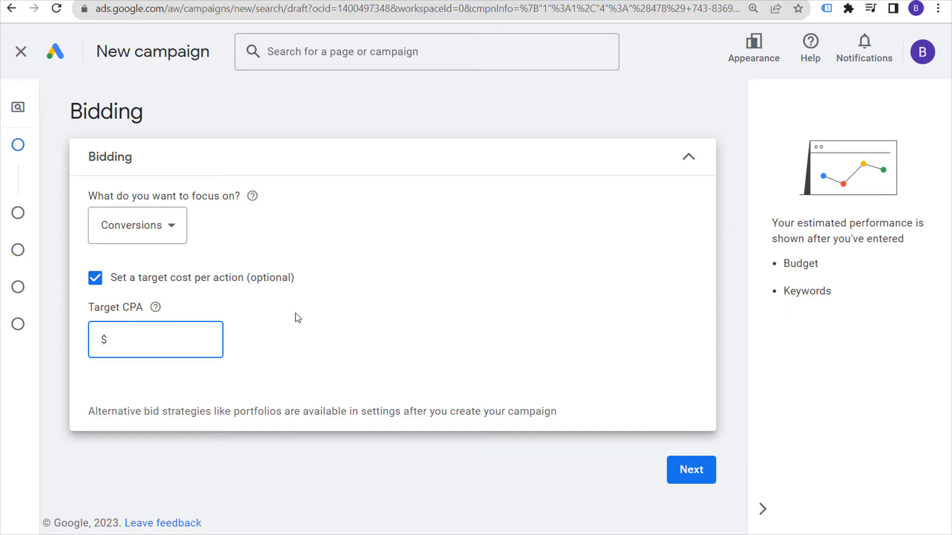
pyautogui.click(95, 277)
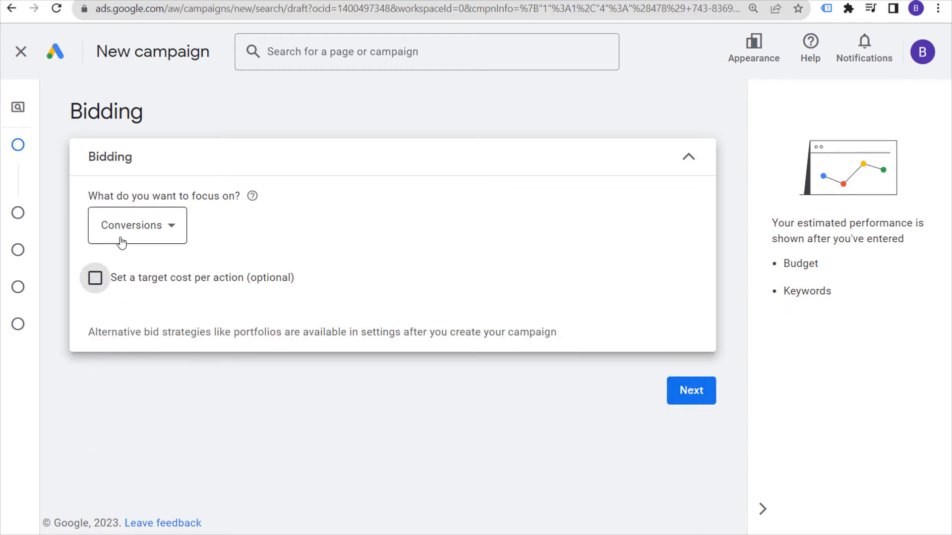
# Proceed to the campaign settings and target the city of Nashville, Tennessee, United States as a custom location
pyautogui.click(692, 391)
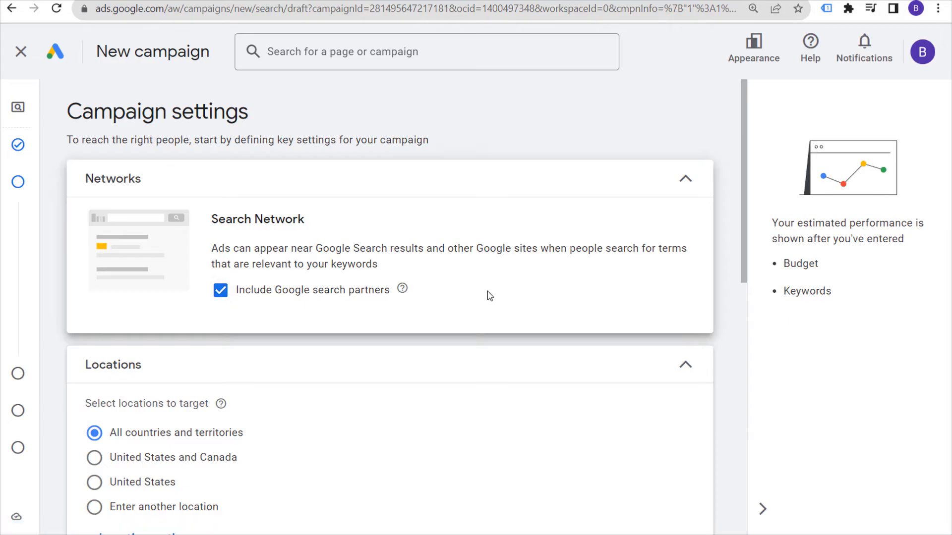
pyautogui.scroll(-4, 486, 295)
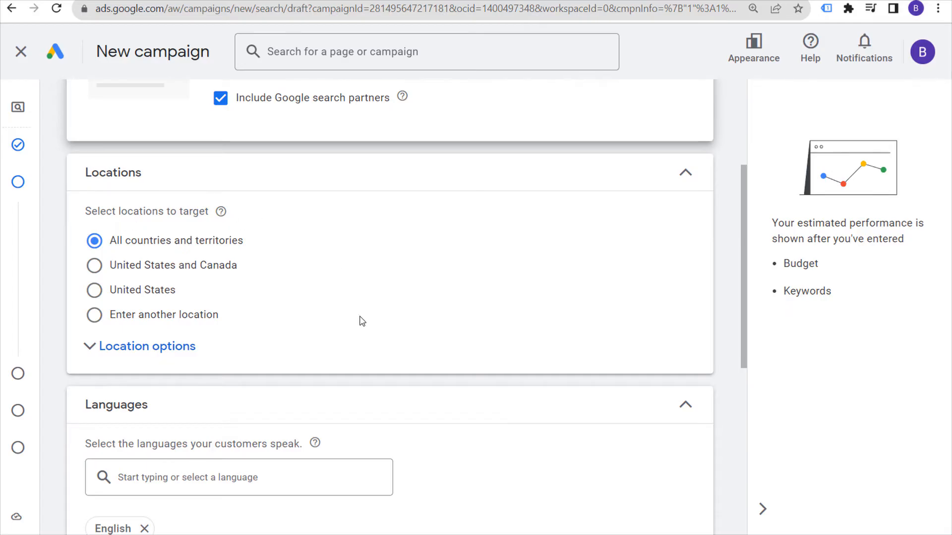
pyautogui.click(170, 316)
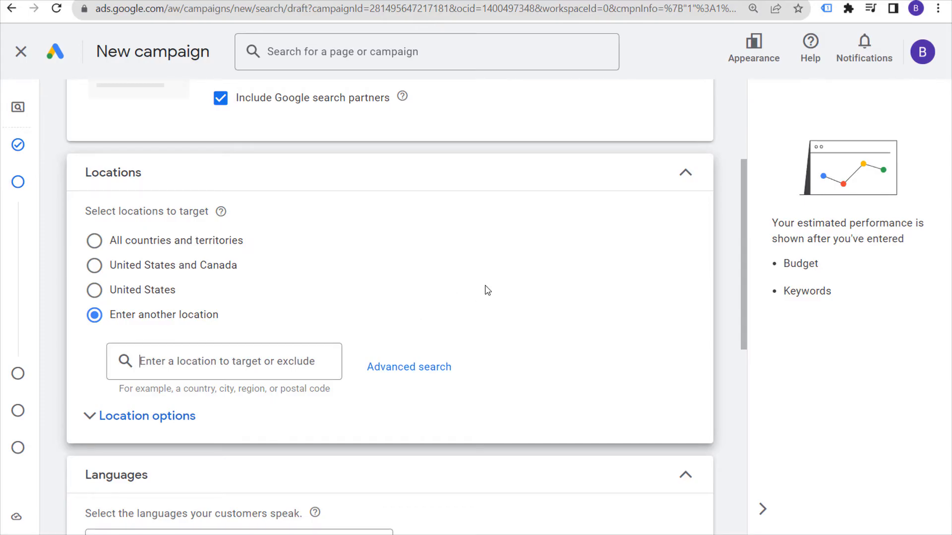
pyautogui.write('nashville')
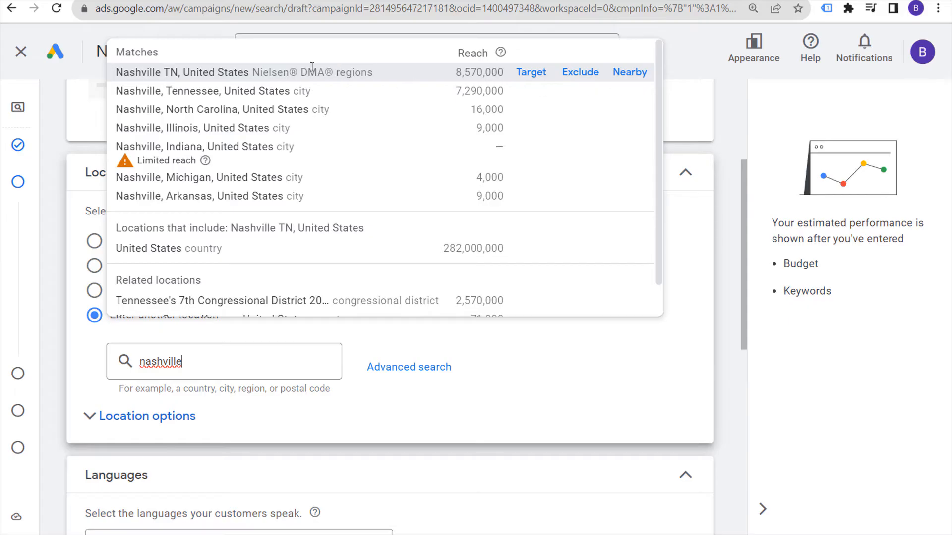
pyautogui.moveTo(299, 92)
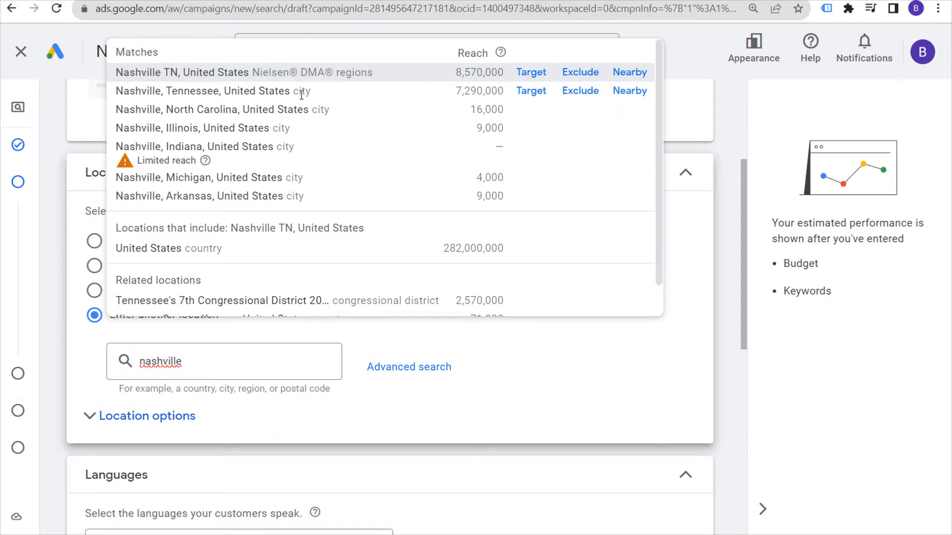
pyautogui.click(526, 94)
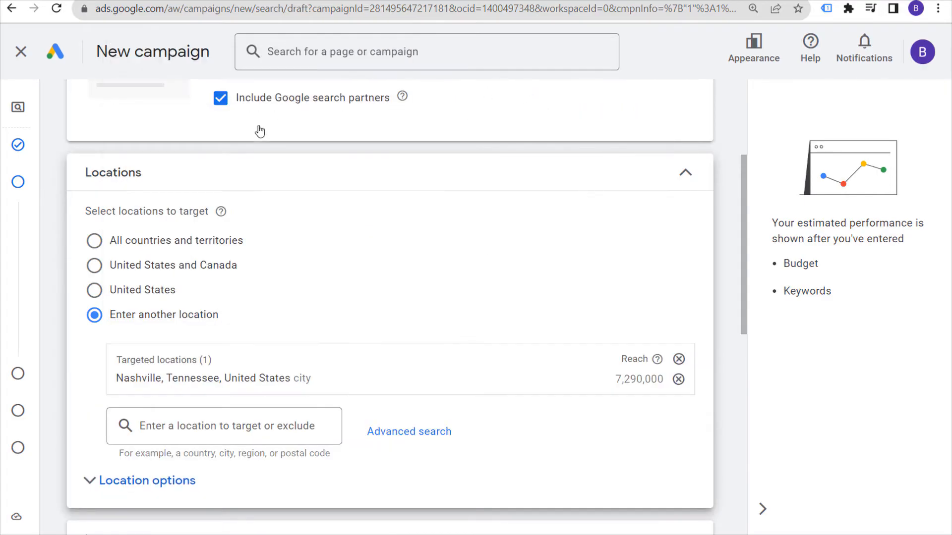
# Use the advanced location search to add the Nashville TN, United States Nielsen DMA region as a targeted location
pyautogui.click(400, 431)
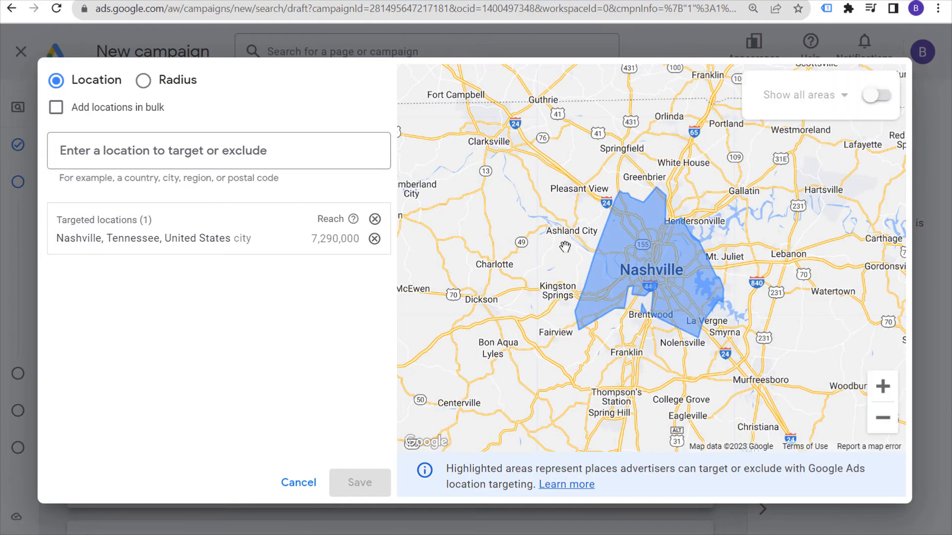
pyautogui.click(191, 151)
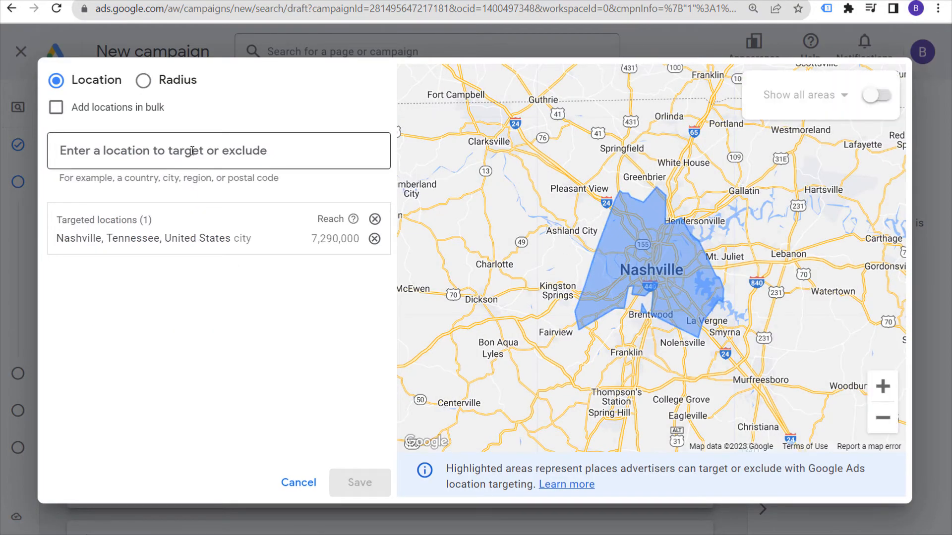
pyautogui.write('nashville')
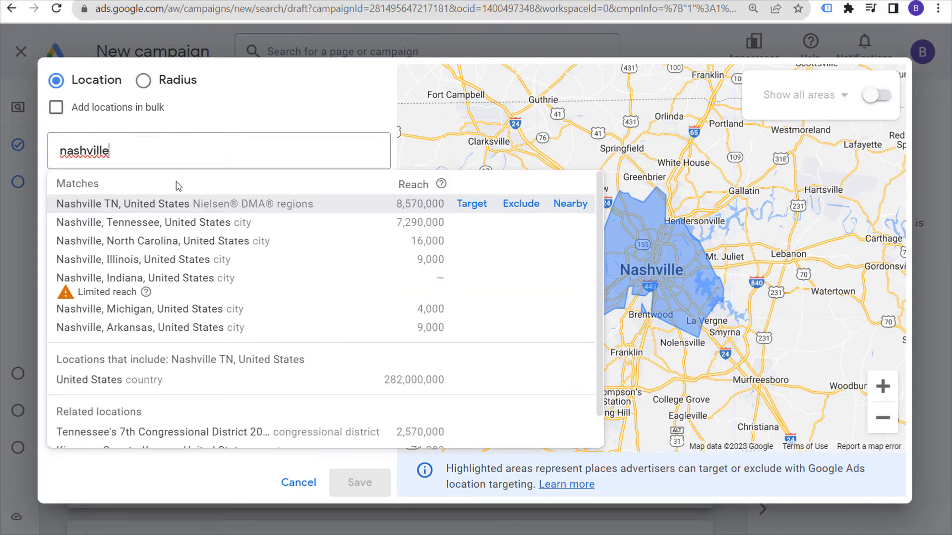
pyautogui.click(471, 204)
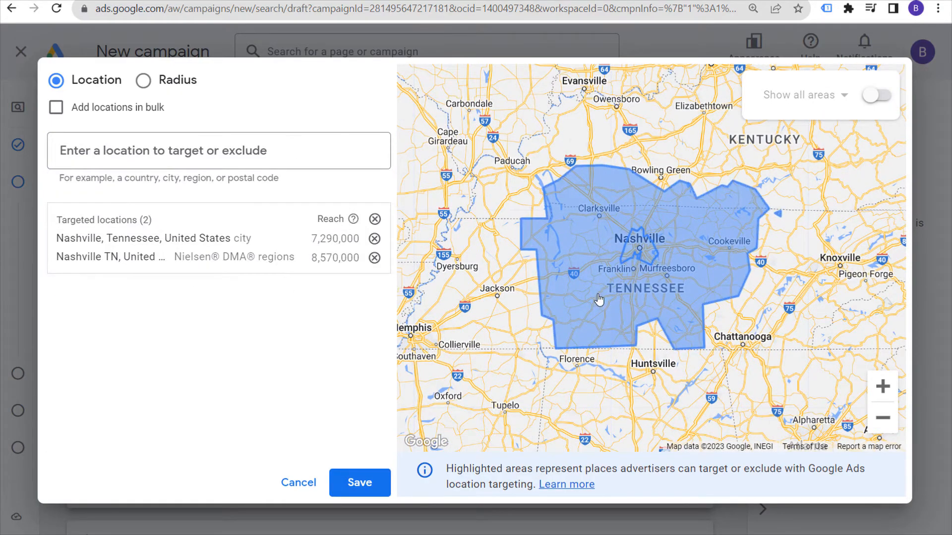
# Discard the Nashville targets in the advanced location search and set the campaign's target location to United States
pyautogui.click(375, 258)
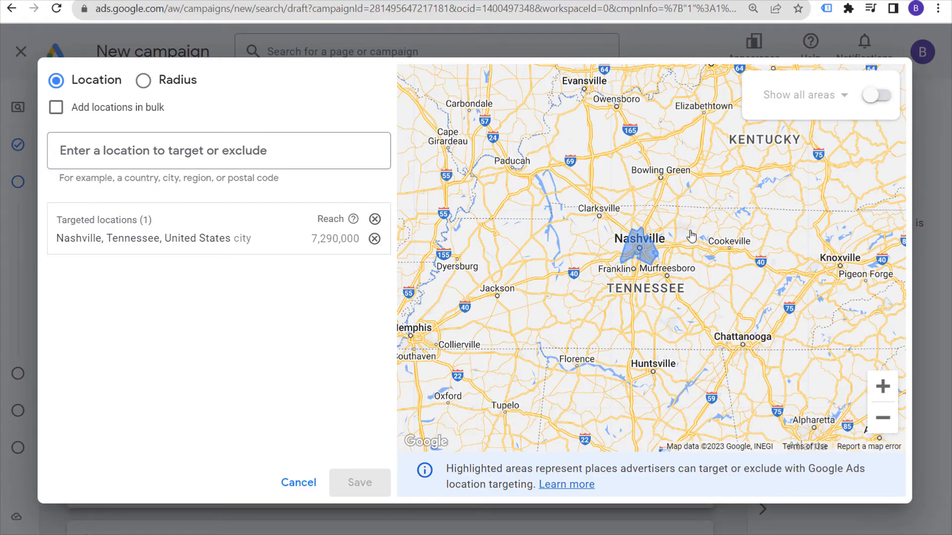
pyautogui.click(374, 218)
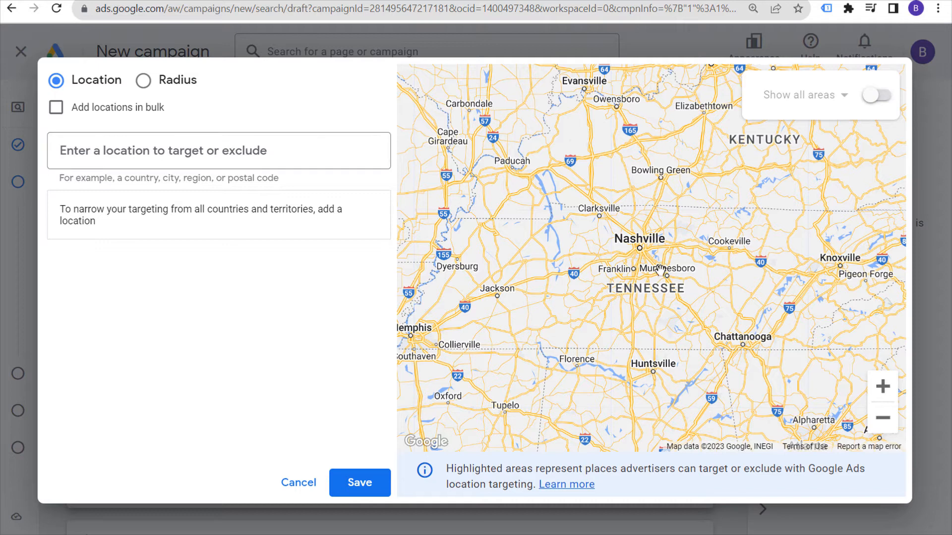
pyautogui.click(304, 491)
pyautogui.click(94, 290)
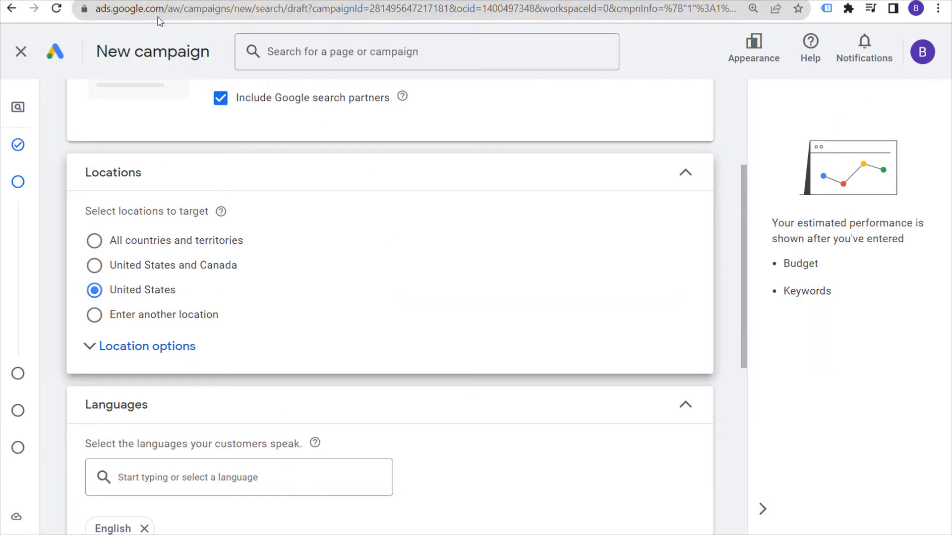
pyautogui.click(74, 0)
pyautogui.click(310, 265)
# Search the audience segments for "preschool" and look over the segment categories available for browsing
pyautogui.scroll(-2, 283, 301)
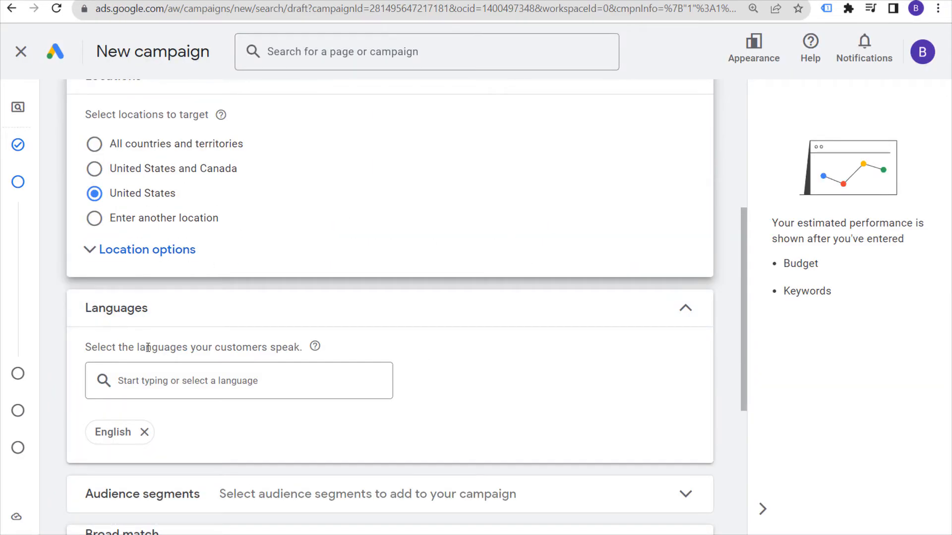
pyautogui.scroll(-2, 429, 394)
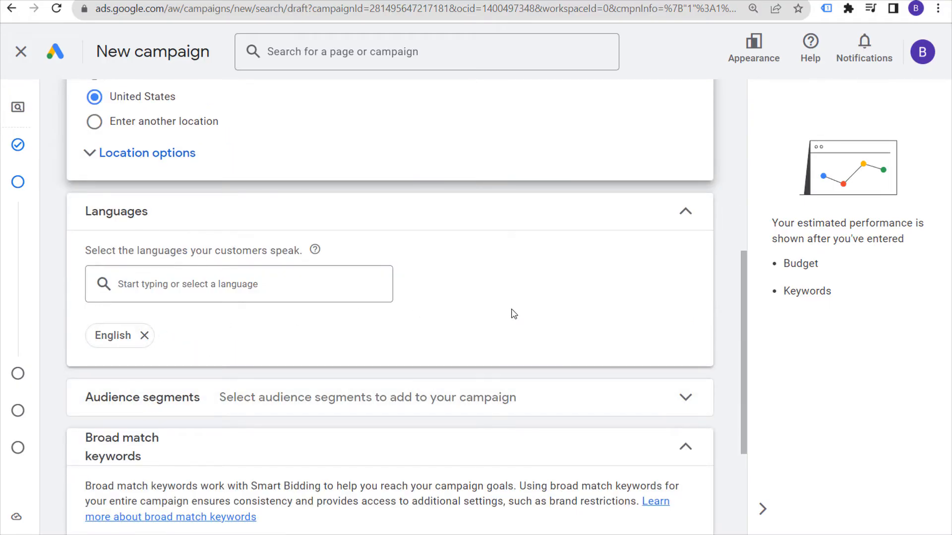
pyautogui.scroll(-2, 532, 307)
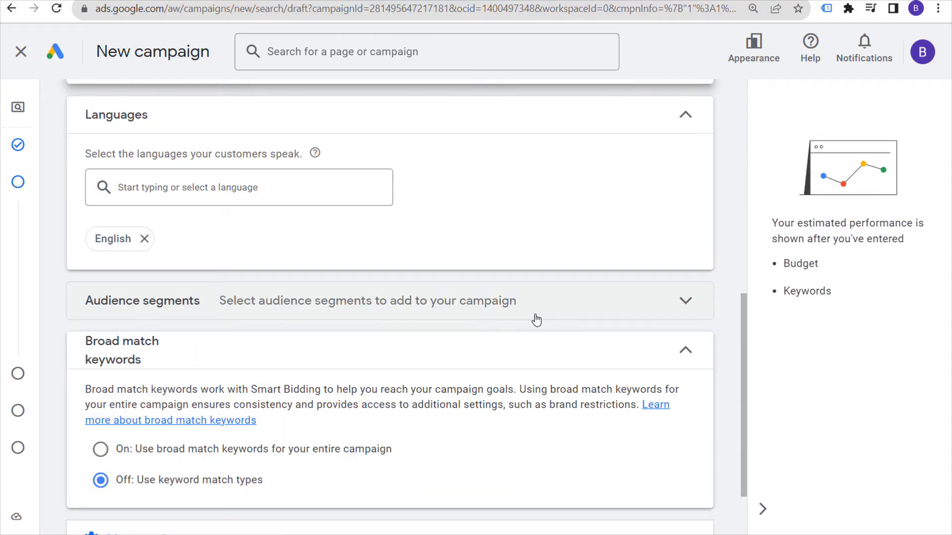
pyautogui.click(683, 309)
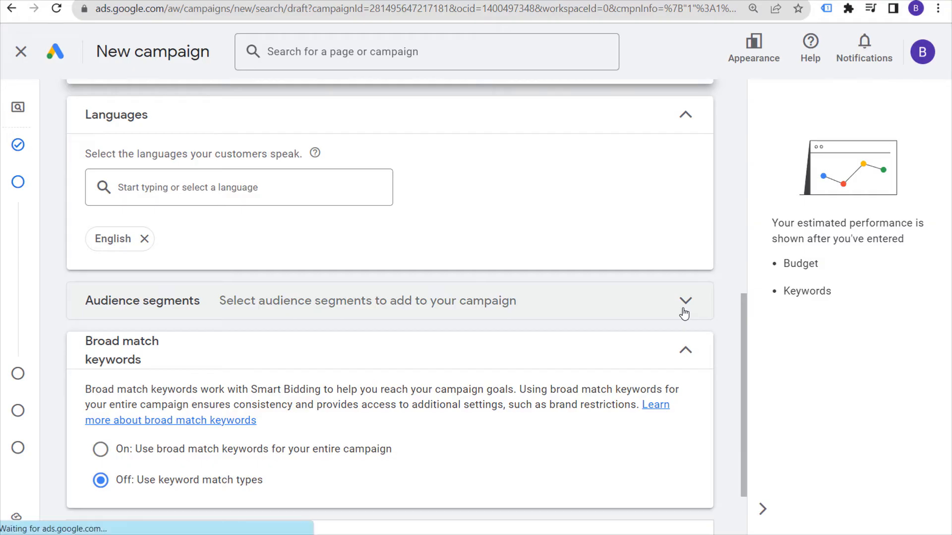
pyautogui.scroll(-2, 561, 436)
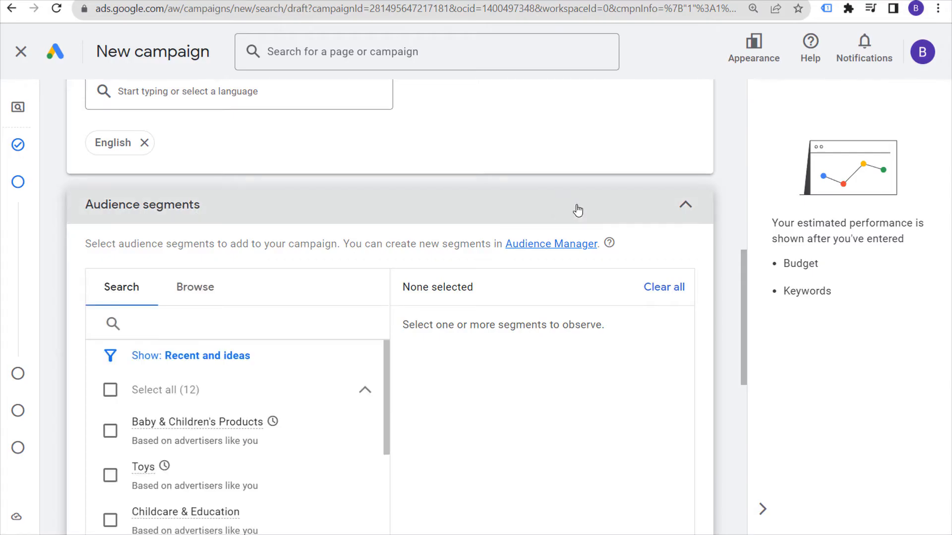
pyautogui.scroll(-2, 632, 404)
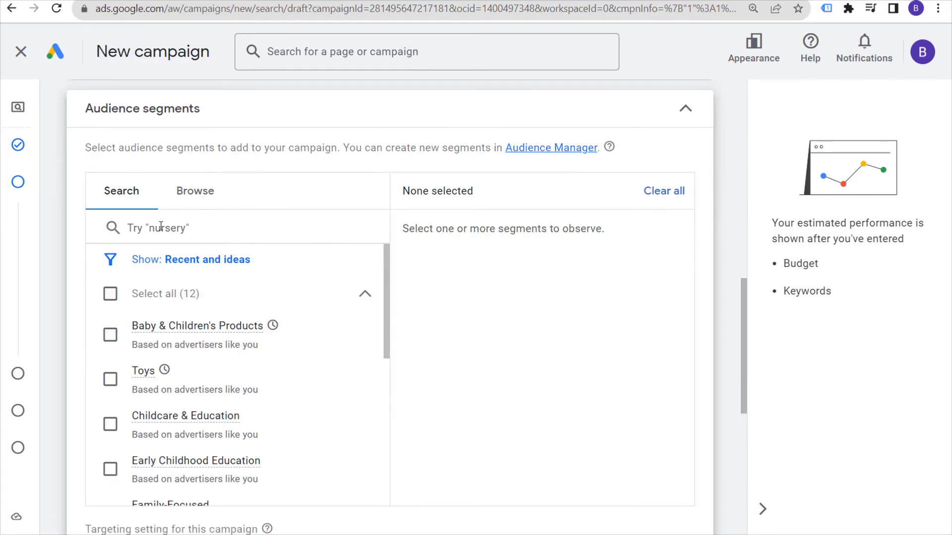
pyautogui.click(168, 227)
pyautogui.write('preschool')
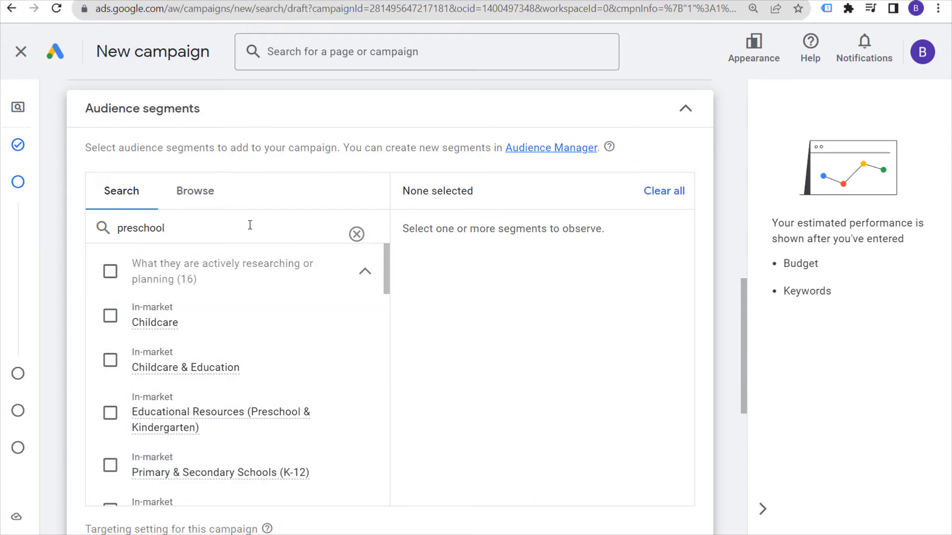
pyautogui.click(357, 234)
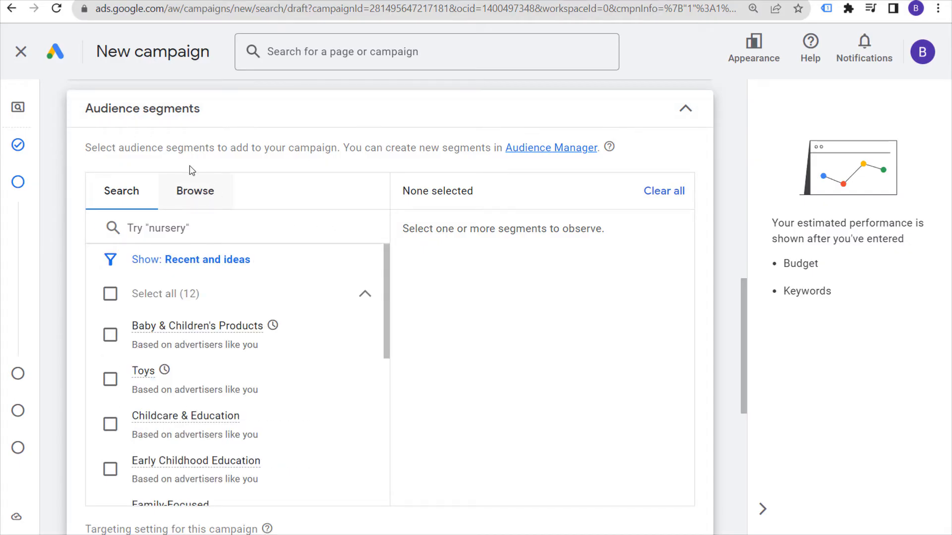
pyautogui.click(198, 194)
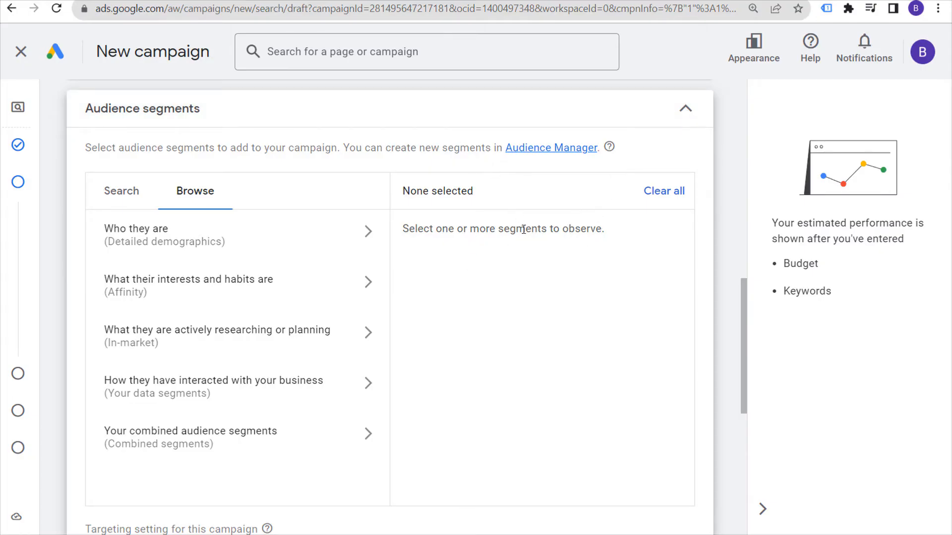
pyautogui.click(687, 110)
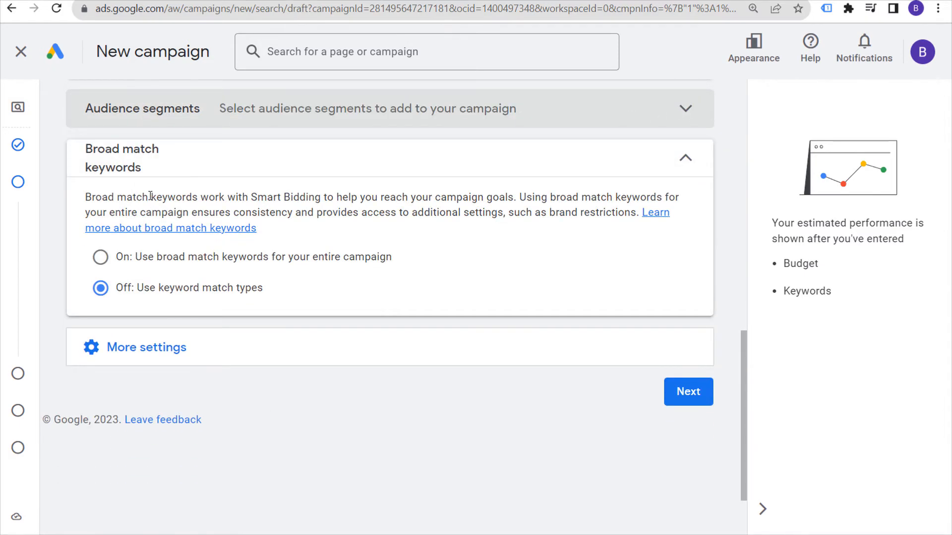
# Review the explanation of the broad match keywords setting and collapse that section
pyautogui.moveTo(149, 197); pyautogui.dragTo(337, 197)
pyautogui.click(435, 209)
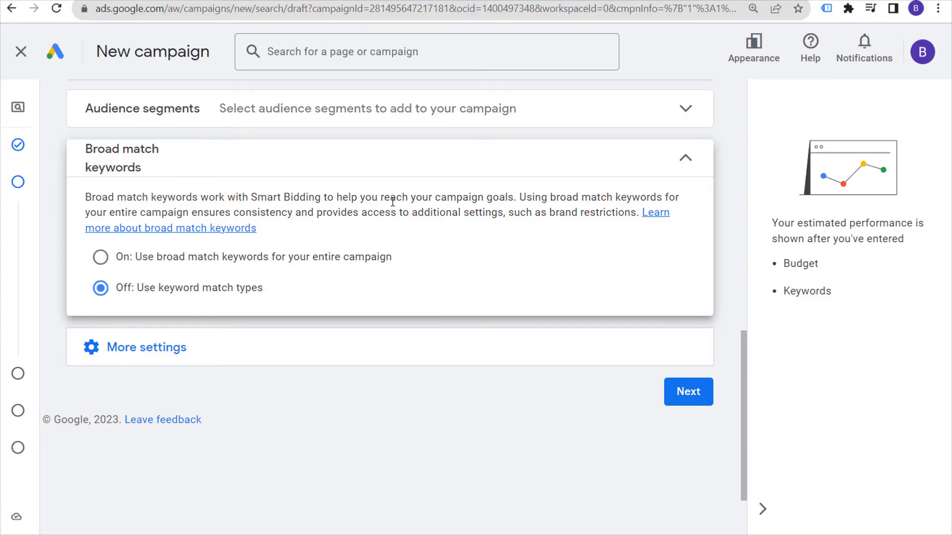
pyautogui.click(682, 158)
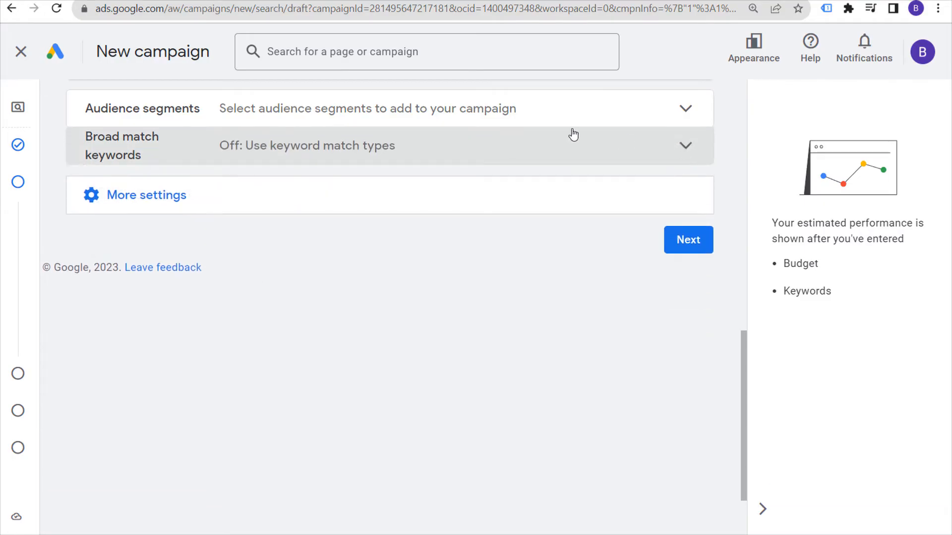
# Set the campaign's ad schedule to Mondays - Fridays with a start time of 07:30
pyautogui.click(191, 195)
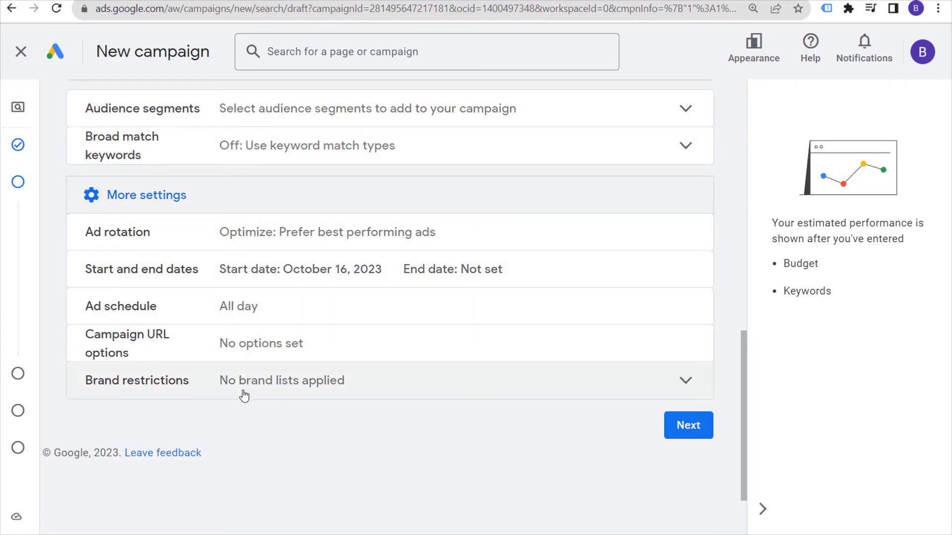
pyautogui.click(246, 308)
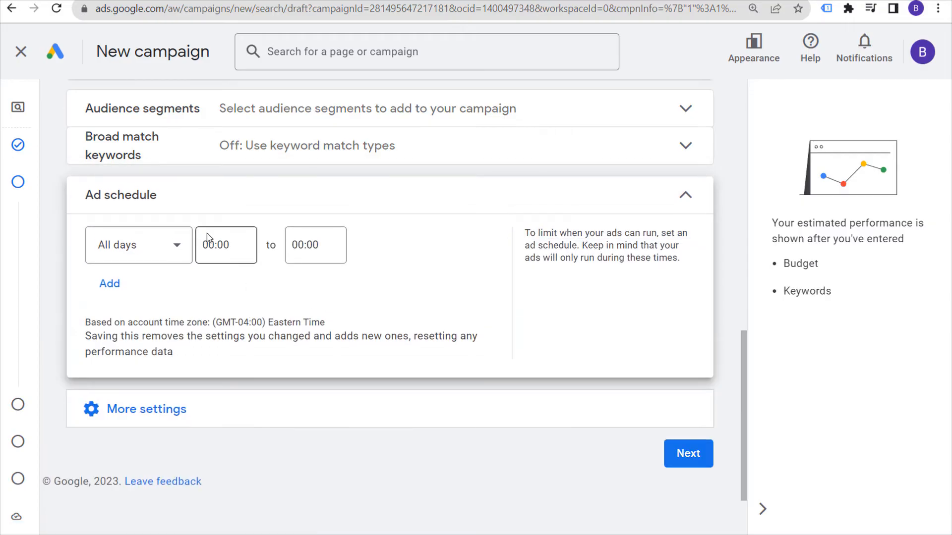
pyautogui.click(178, 254)
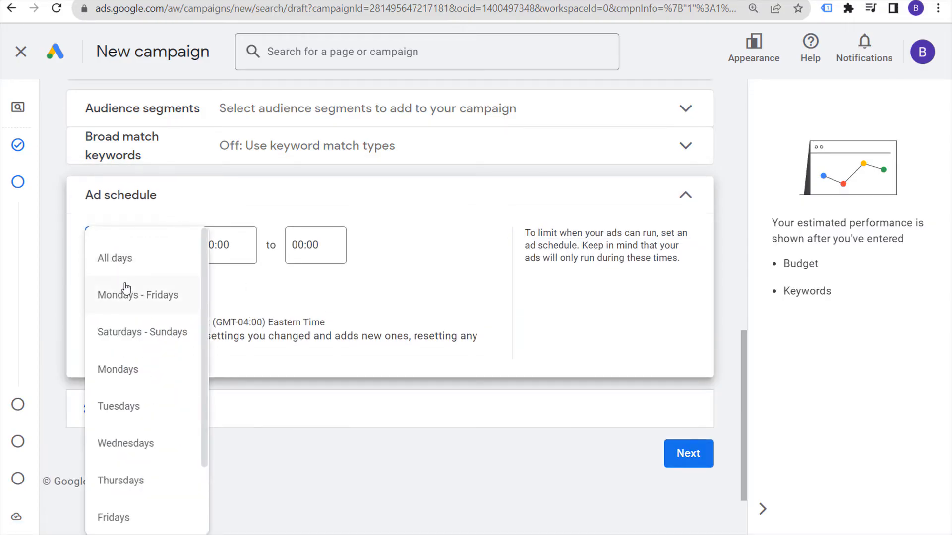
pyautogui.click(153, 299)
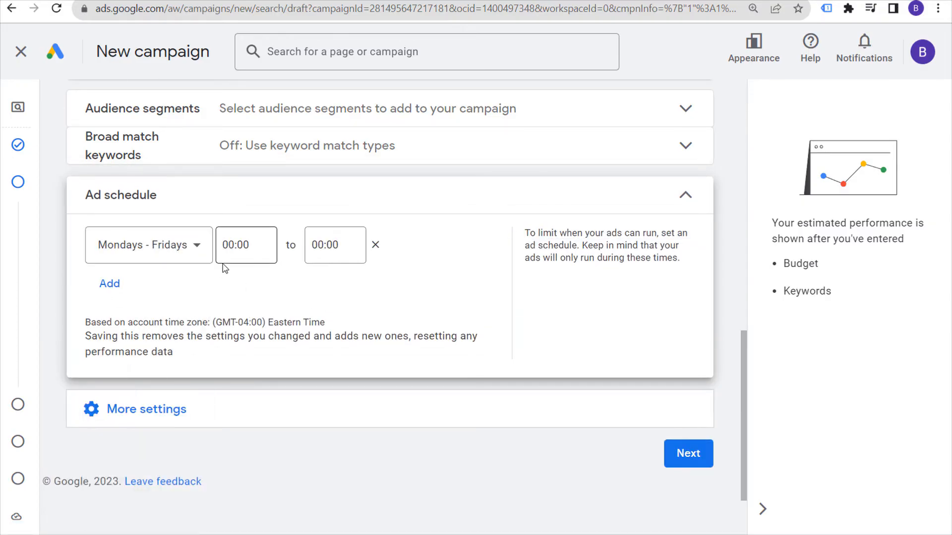
pyautogui.click(240, 245)
pyautogui.scroll(-12, 246, 388)
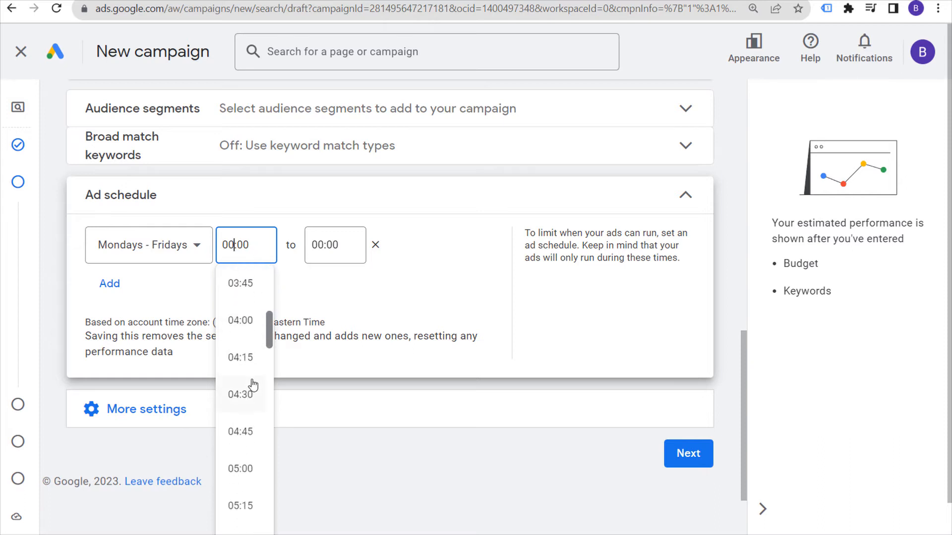
pyautogui.scroll(-4, 251, 417)
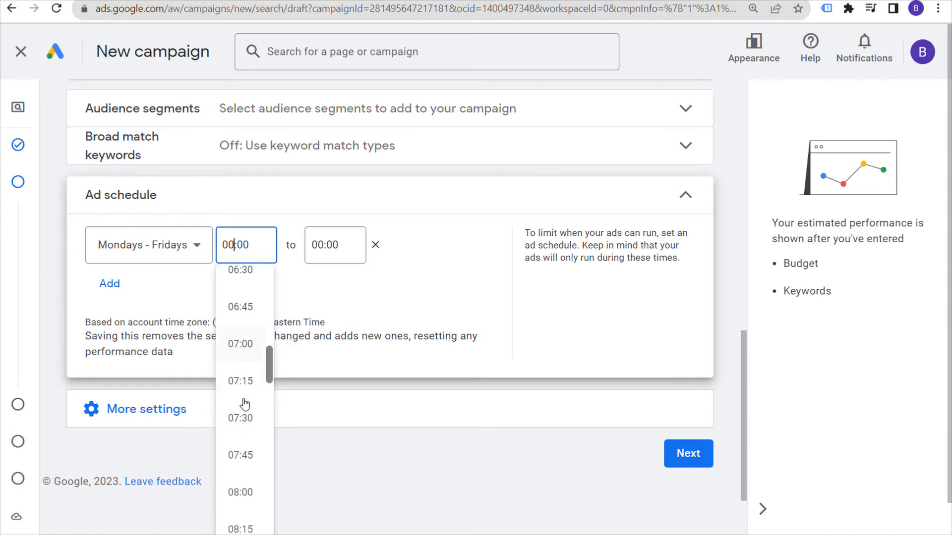
pyautogui.click(243, 419)
# Set the ad schedule's end time to 19:00 and collapse the schedule section
pyautogui.click(325, 245)
pyautogui.scroll(-20, 328, 347)
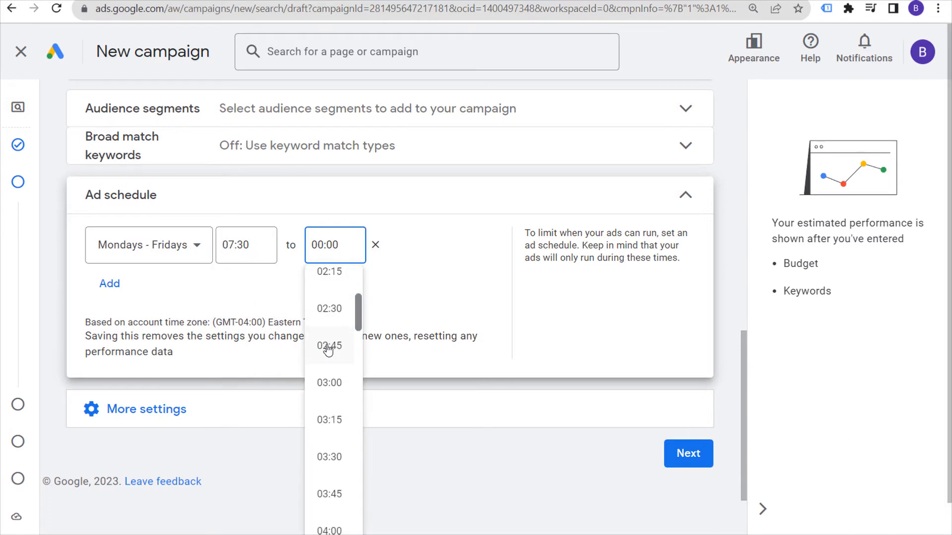
pyautogui.scroll(-19, 329, 347)
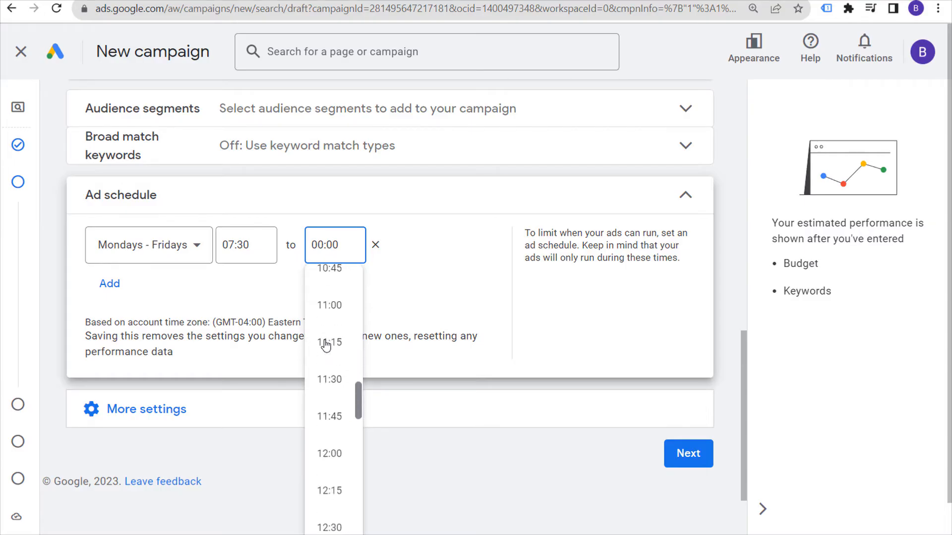
pyautogui.scroll(-9, 329, 339)
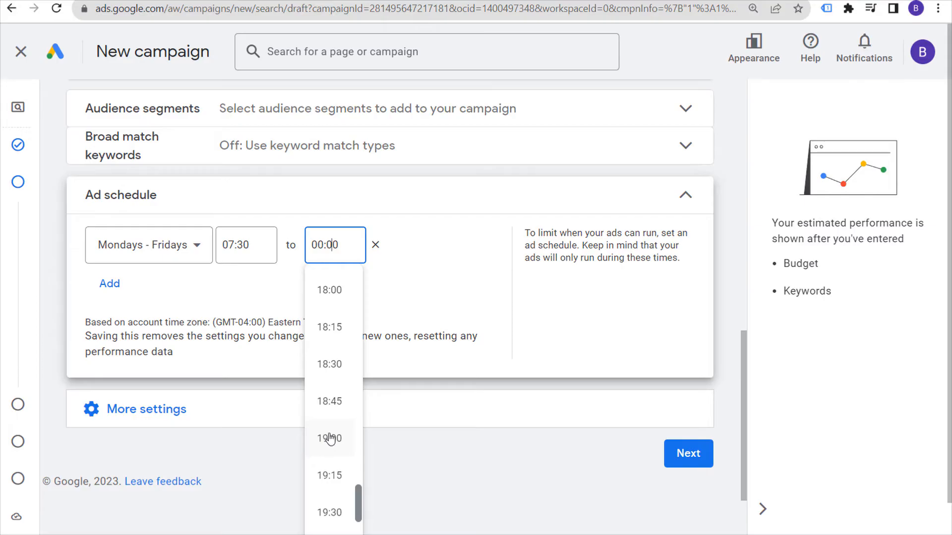
pyautogui.click(327, 438)
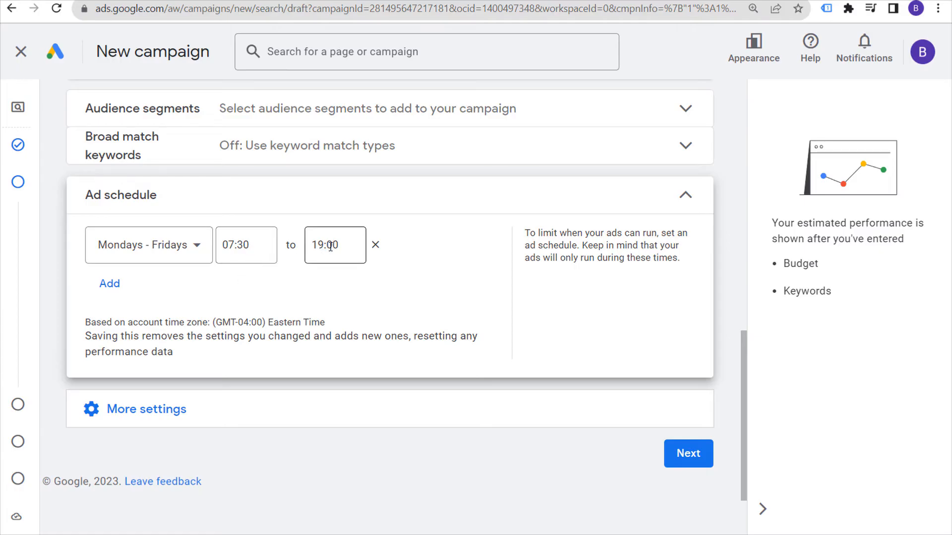
pyautogui.click(699, 206)
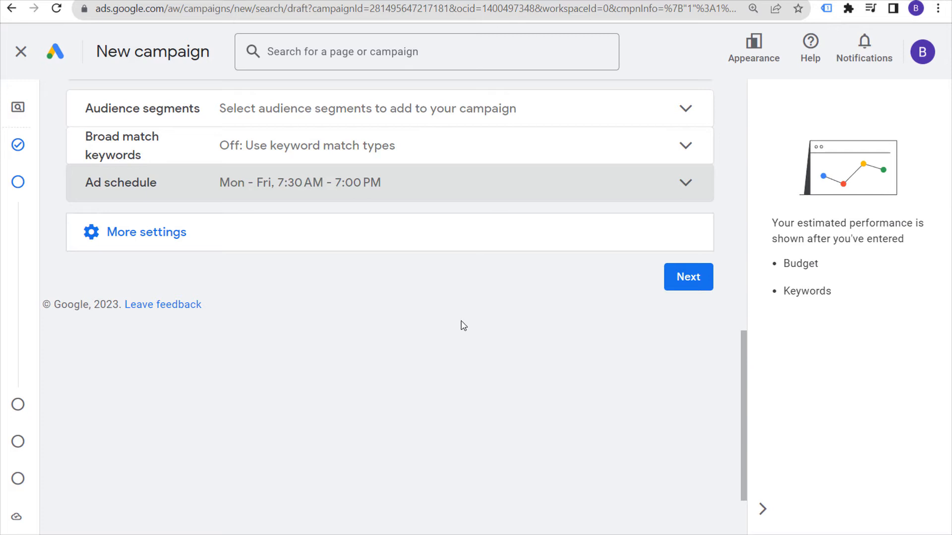
# Check the remaining additional campaign settings and proceed to the keywords and ads stage
pyautogui.click(316, 231)
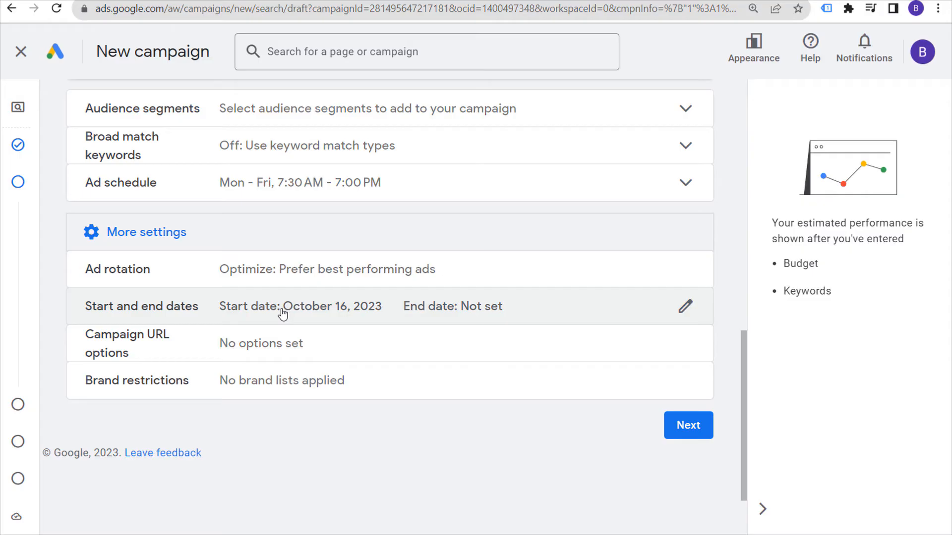
pyautogui.click(233, 237)
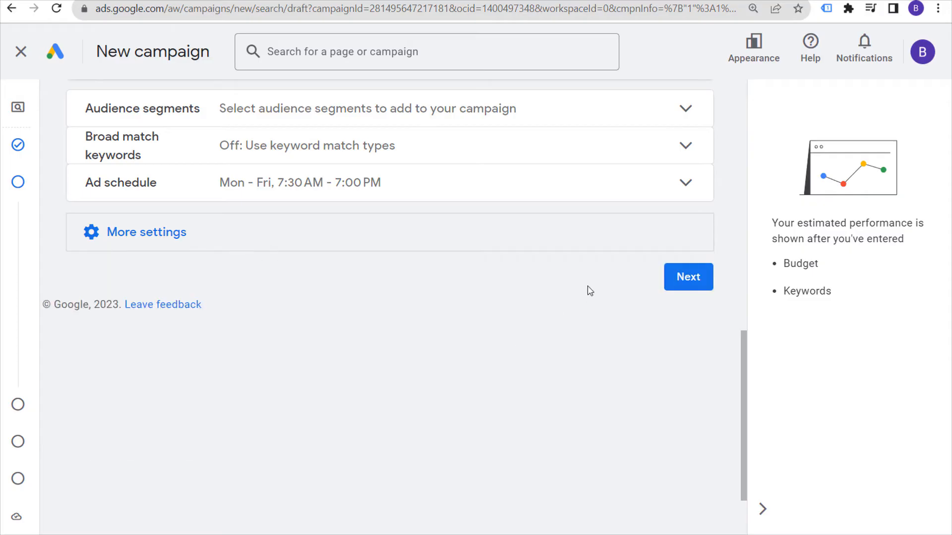
pyautogui.click(688, 276)
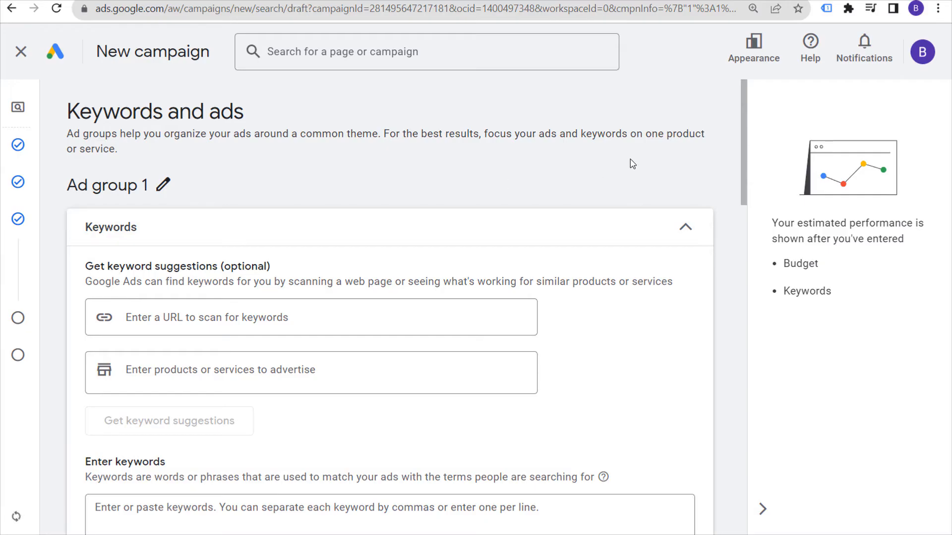
# Generate keyword suggestions for the ad group using "Montessori Schools" as the product or service to advertise
pyautogui.scroll(-2, 629, 164)
pyautogui.click(172, 277)
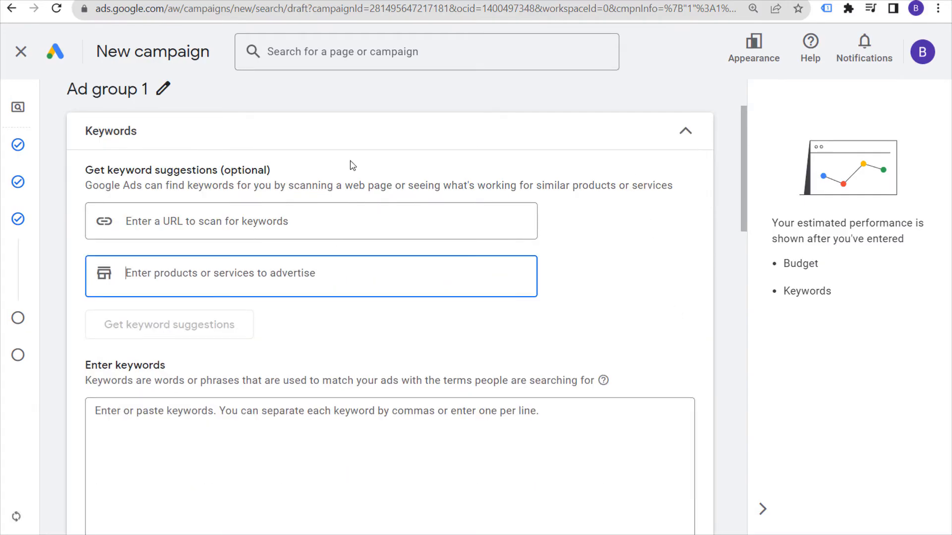
pyautogui.write('Montessori')
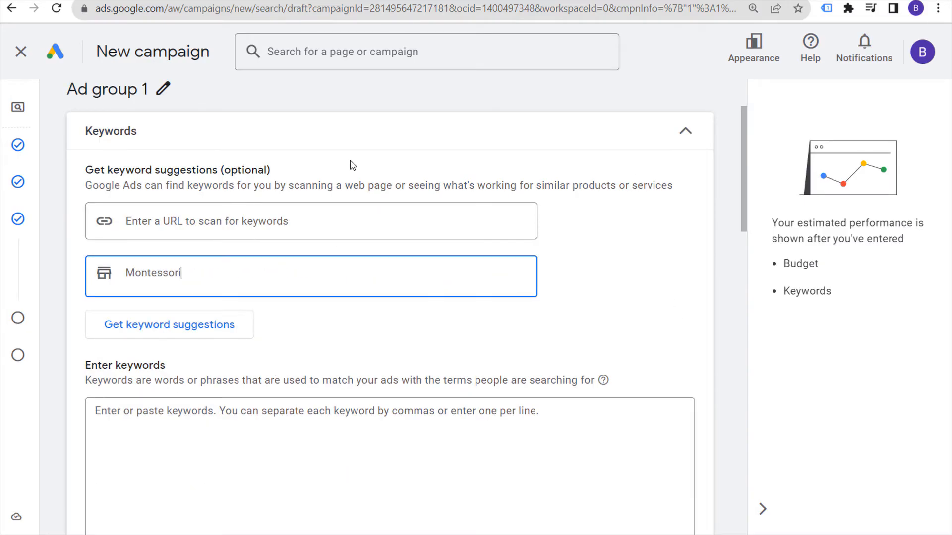
pyautogui.write(' Schools')
pyautogui.click(194, 330)
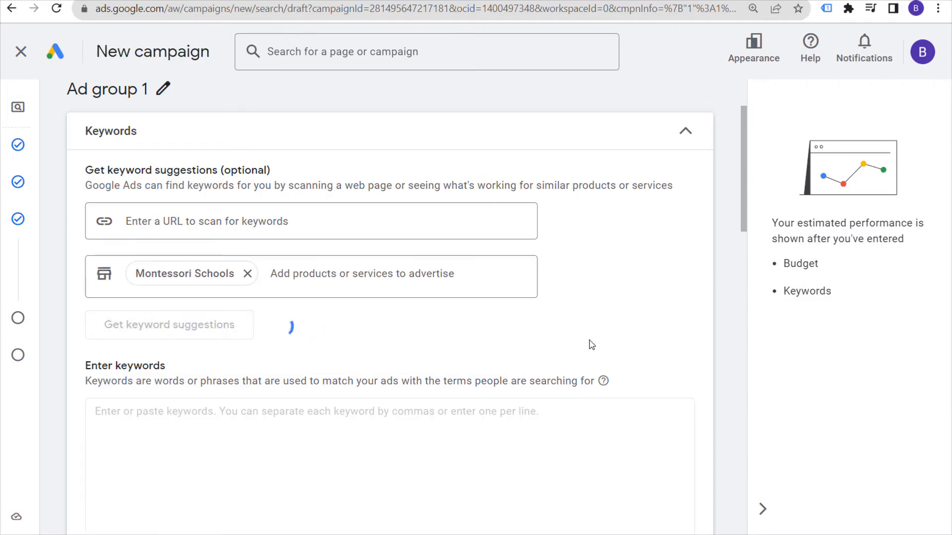
# Review the suggested Montessori keywords in the ad group's keyword list
pyautogui.scroll(-2, 382, 405)
pyautogui.moveTo(369, 436); pyautogui.dragTo(109, 312)
pyautogui.click(356, 363)
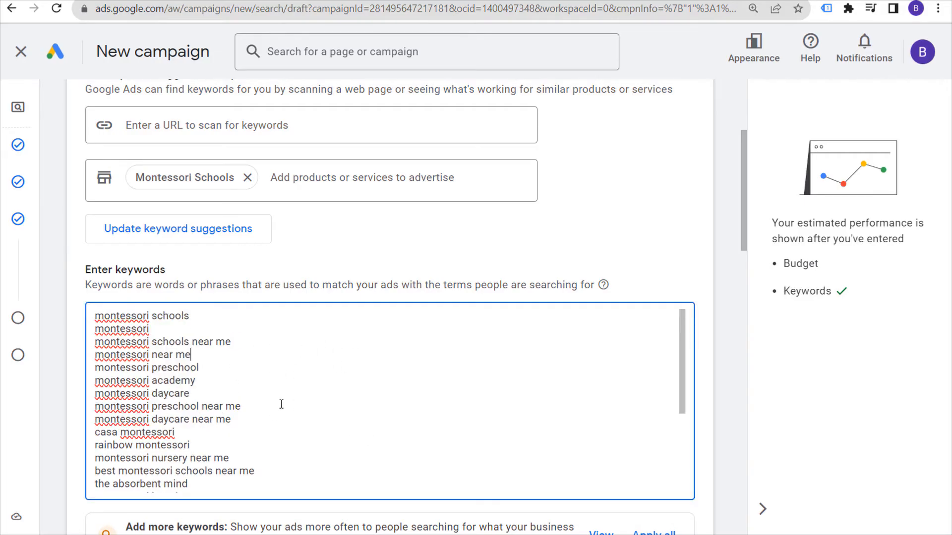
pyautogui.moveTo(273, 418); pyautogui.dragTo(94, 311)
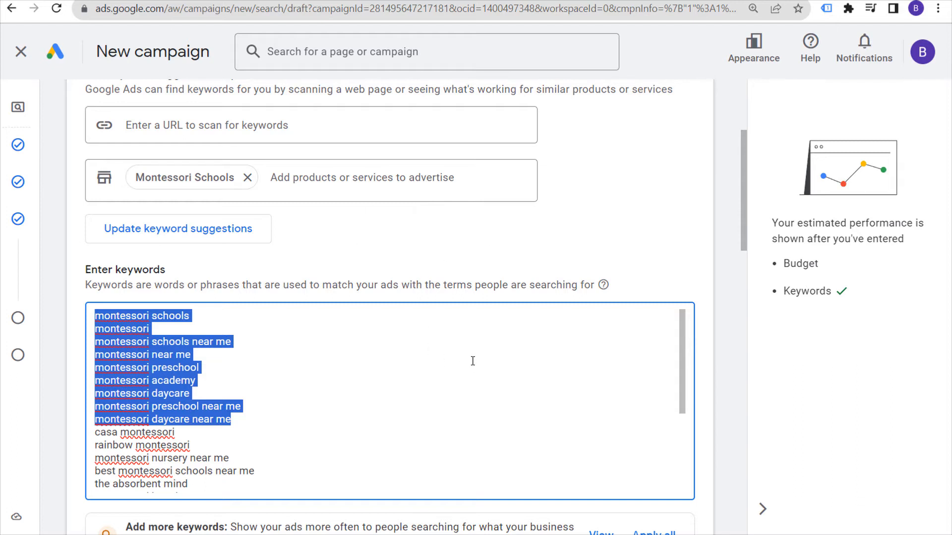
pyautogui.click(210, 316)
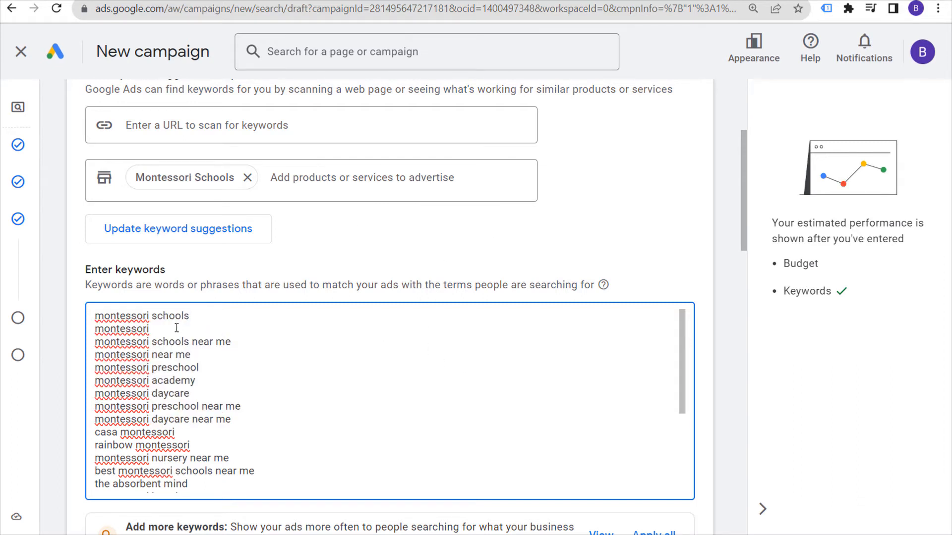
# Remove the standalone keyword "montessori" from the keyword list and enclose "montessori daycare near me" in quotation marks
pyautogui.moveTo(177, 329); pyautogui.dragTo(78, 329)
pyautogui.press('BackSpace')
pyautogui.press('BackSpace')
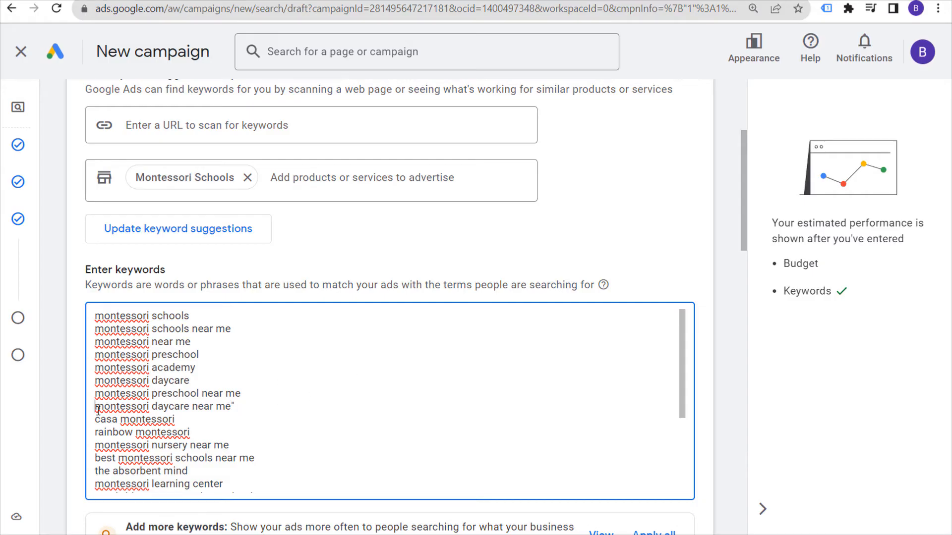
pyautogui.write('"')
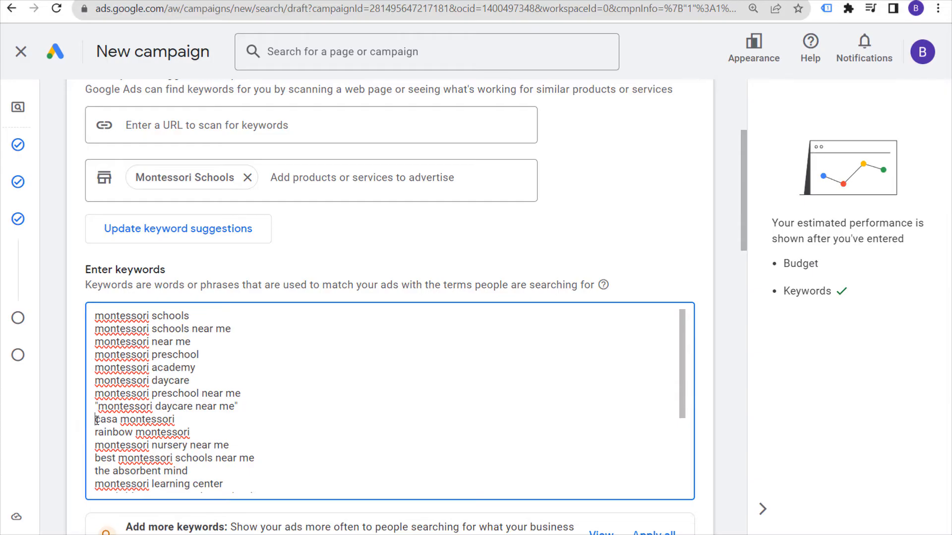
# Delete every keyword from "casa montessori" onward and enclose the remaining unquoted keywords in quotation marks for phrase match
pyautogui.moveTo(97, 420); pyautogui.dragTo(335, 404)
pyautogui.scroll(-5, 334, 421)
pyautogui.press('BackSpace')
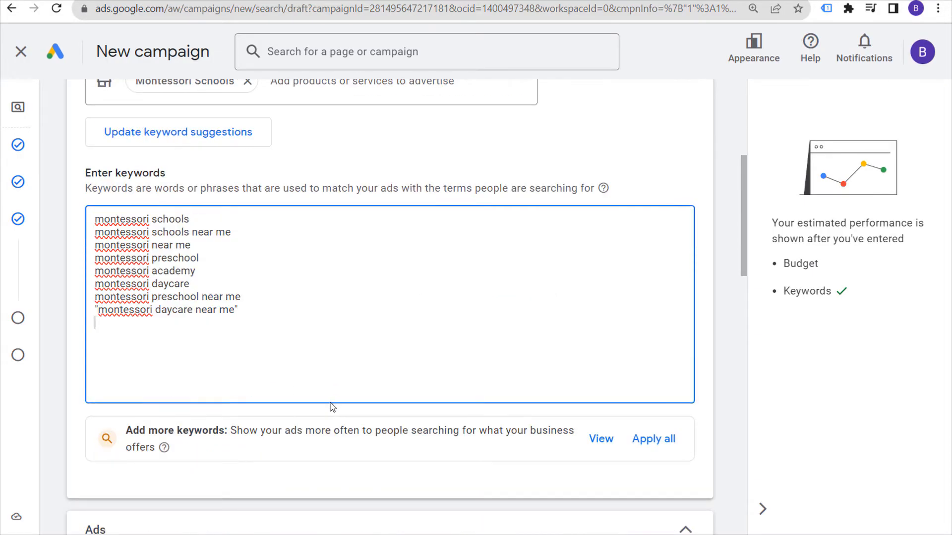
pyautogui.click(321, 287)
pyautogui.write('"')
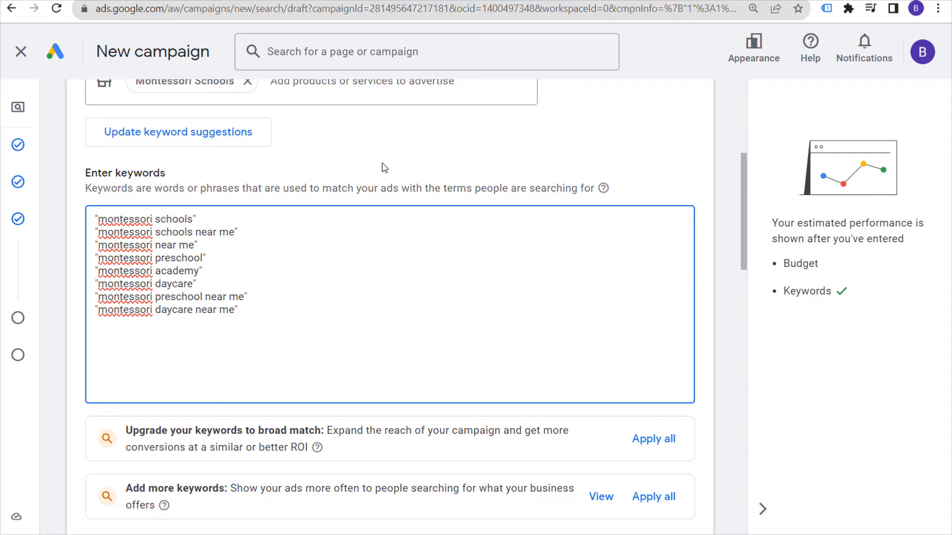
# Review the quoted Montessori keywords and the recommendations to upgrade to broad match and add more keywords
pyautogui.moveTo(257, 317); pyautogui.dragTo(109, 191)
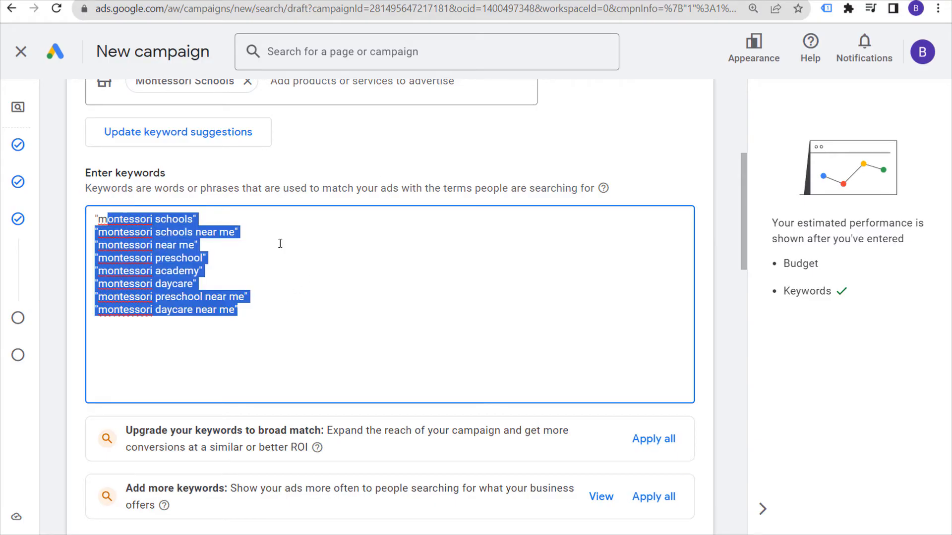
pyautogui.click(310, 254)
pyautogui.scroll(-2, 312, 255)
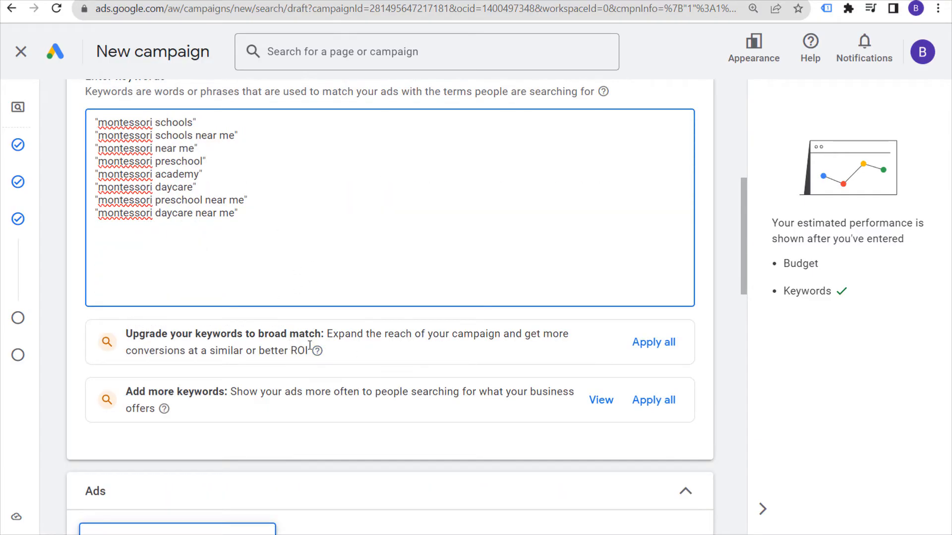
pyautogui.moveTo(263, 223); pyautogui.dragTo(79, 107)
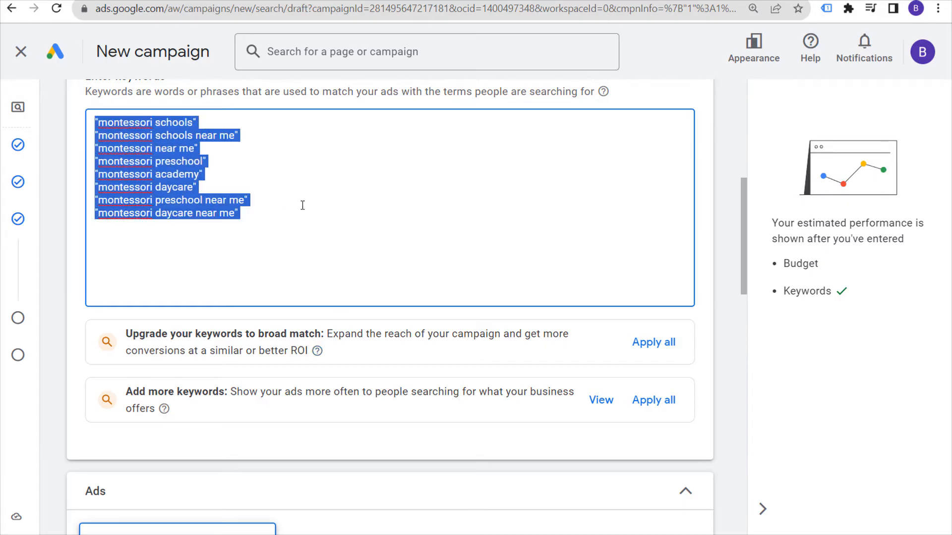
pyautogui.click(335, 234)
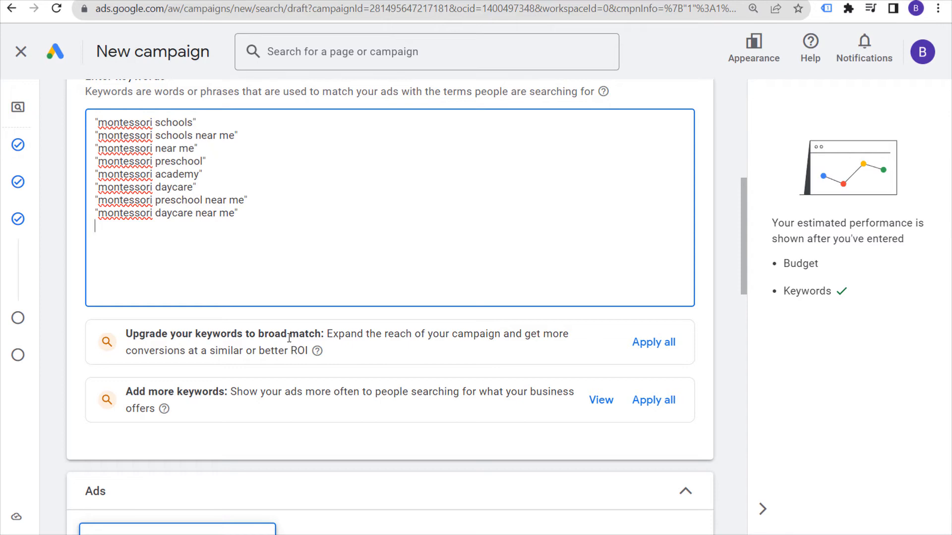
pyautogui.moveTo(260, 335); pyautogui.dragTo(306, 335)
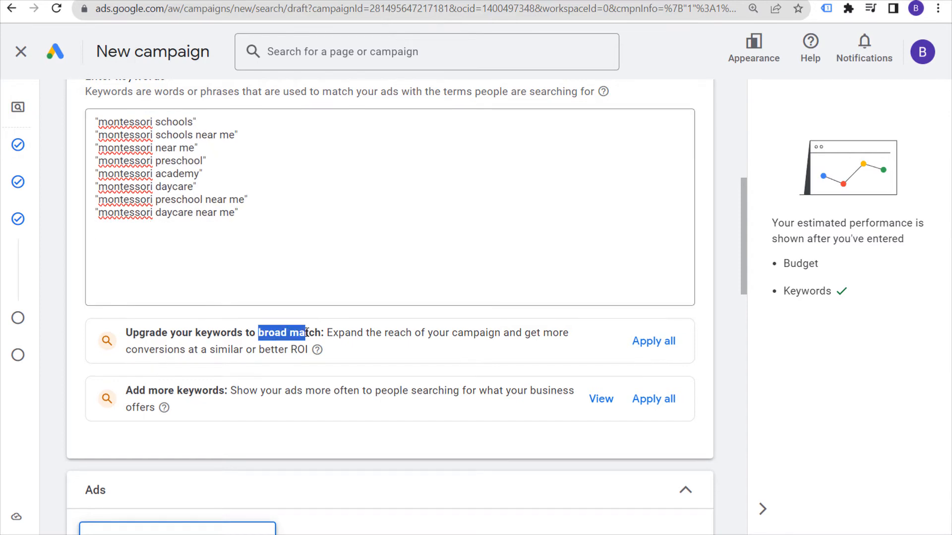
pyautogui.click(353, 336)
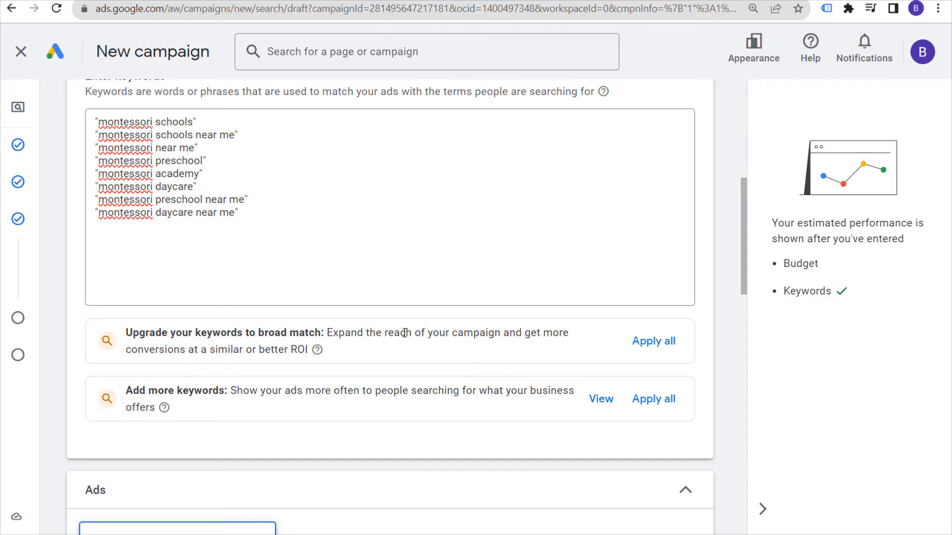
pyautogui.moveTo(297, 390); pyautogui.dragTo(351, 390)
pyautogui.click(392, 406)
# Examine the new call ad's fields and preview alongside the ad group's keyword list
pyautogui.scroll(-4, 473, 397)
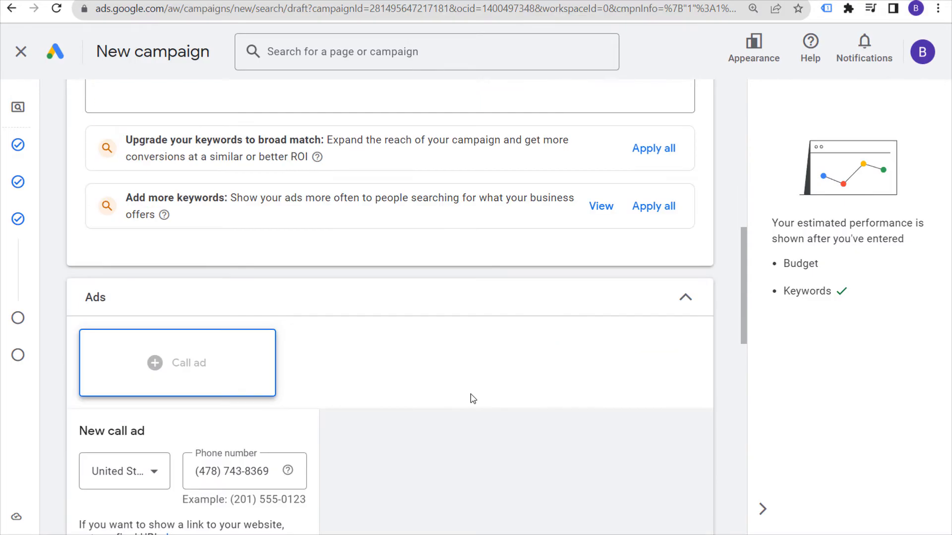
pyautogui.scroll(-4, 472, 361)
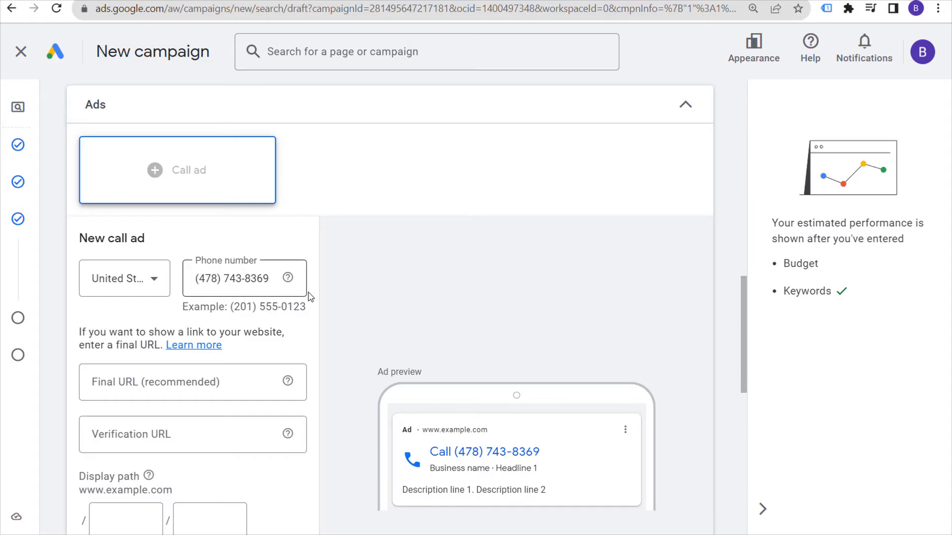
pyautogui.scroll(-2, 308, 296)
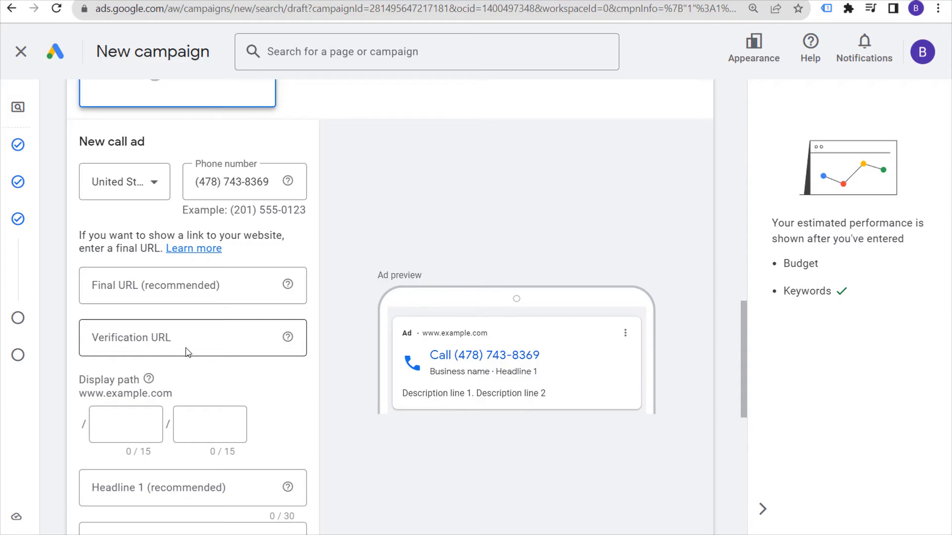
pyautogui.scroll(2, 412, 208)
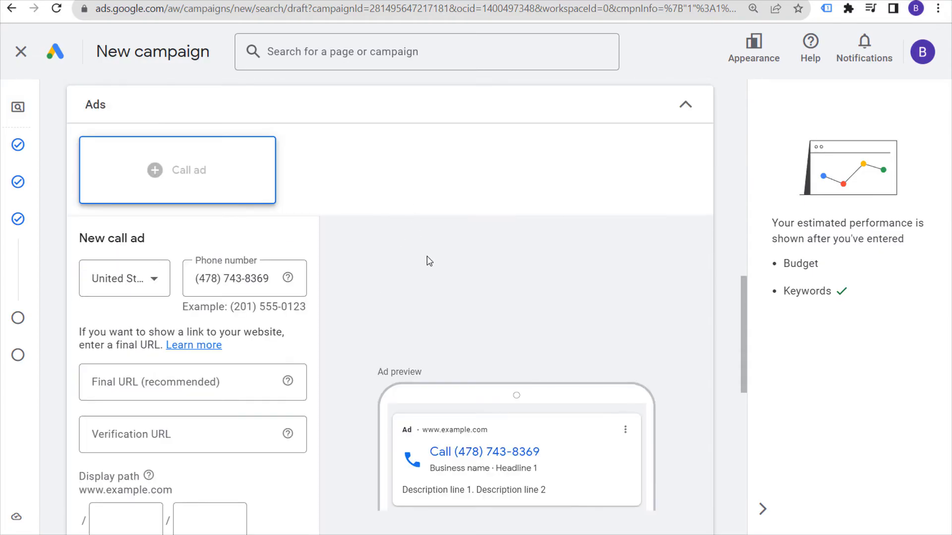
pyautogui.scroll(8, 429, 262)
pyautogui.moveTo(283, 216); pyautogui.dragTo(99, 110)
pyautogui.click(354, 165)
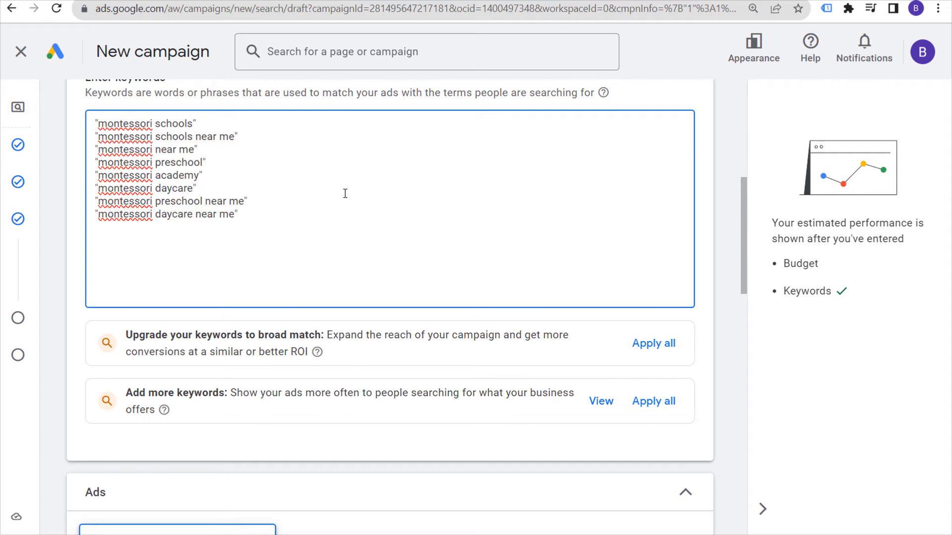
pyautogui.scroll(-12, 345, 194)
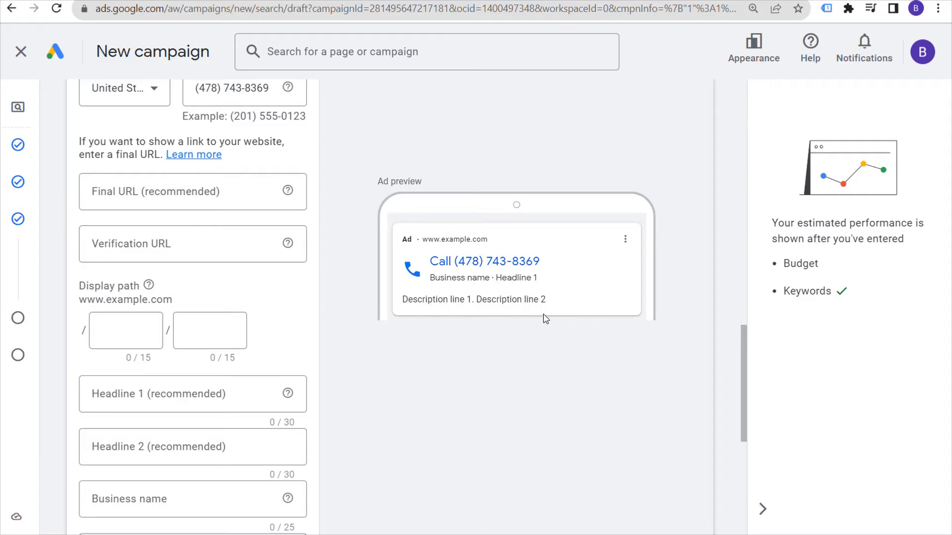
# Examine the school, preschool, academy and daycare variants in the ad group's keyword list
pyautogui.scroll(8, 420, 264)
pyautogui.scroll(6, 420, 264)
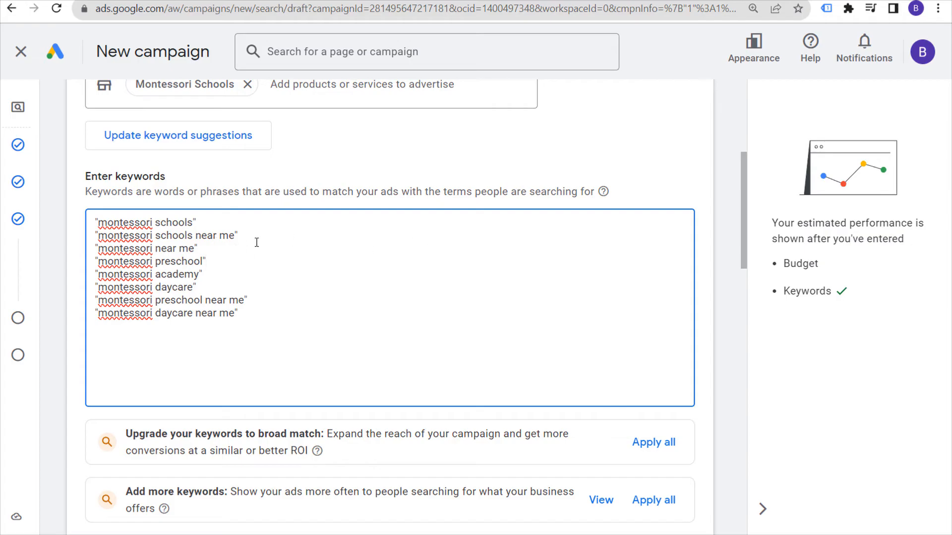
pyautogui.moveTo(231, 260); pyautogui.dragTo(72, 206)
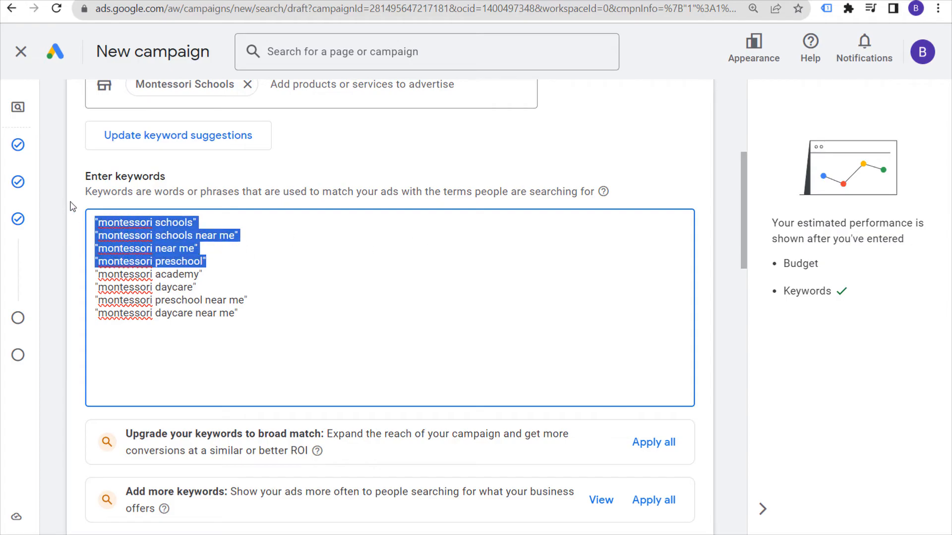
pyautogui.moveTo(263, 297); pyautogui.dragTo(71, 302)
pyautogui.click(393, 280)
pyautogui.moveTo(264, 313); pyautogui.dragTo(77, 323)
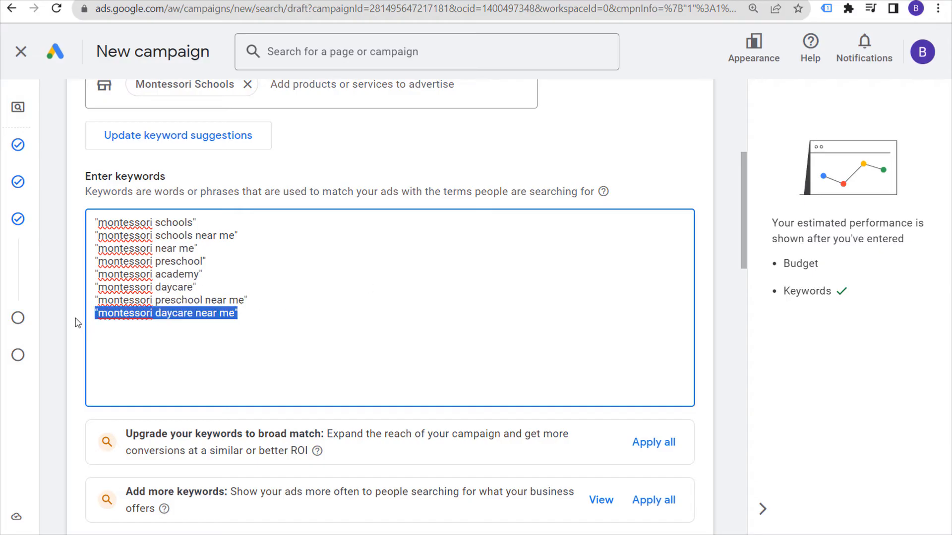
pyautogui.click(294, 312)
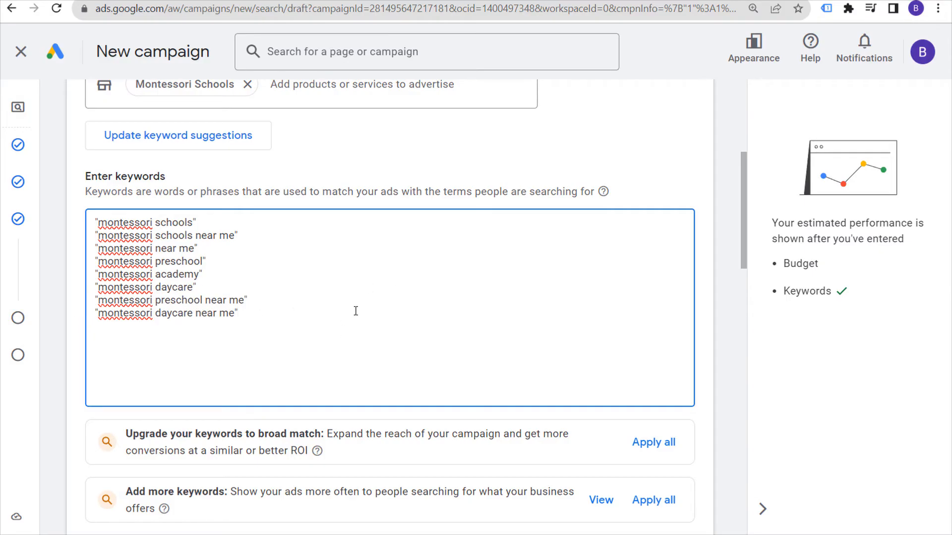
pyautogui.moveTo(218, 270); pyautogui.dragTo(90, 277)
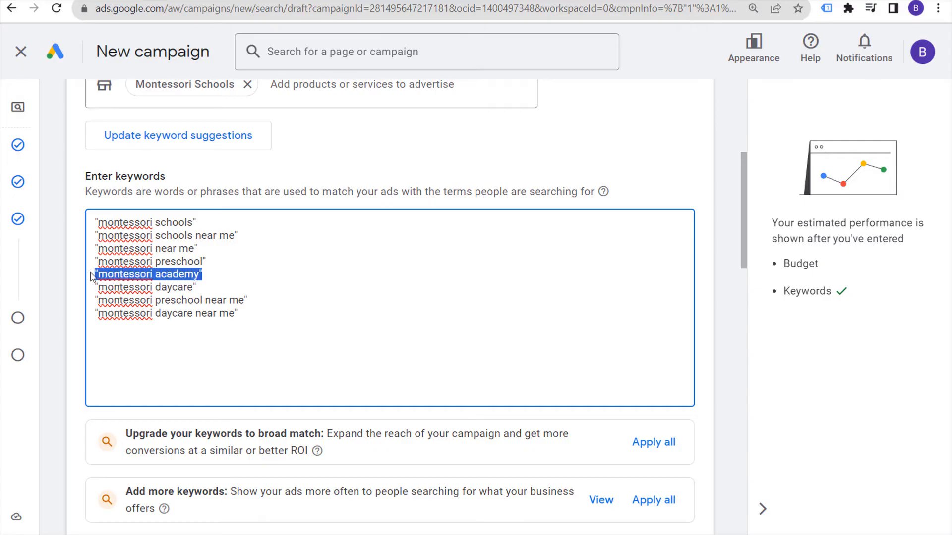
pyautogui.click(237, 276)
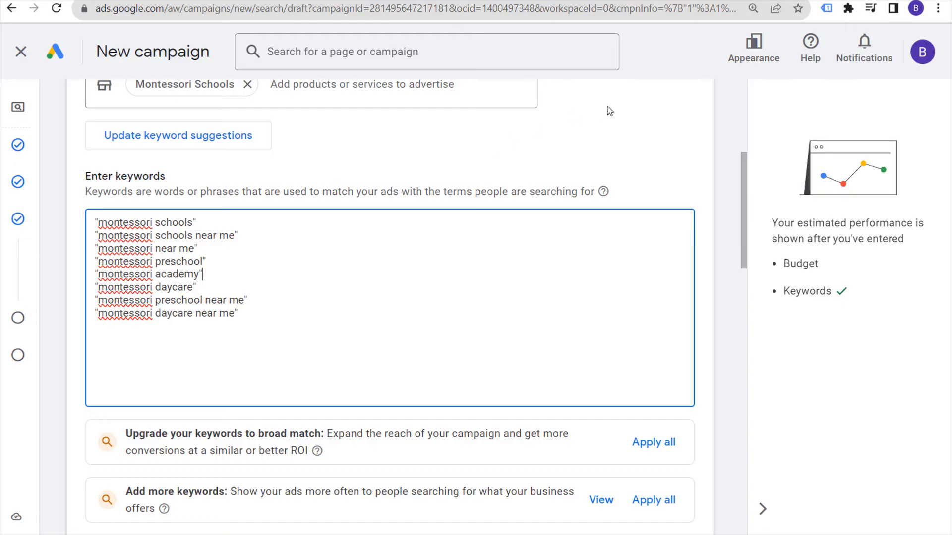
# Switch to the BrickPop contact page, check the phone number listed there and copy the page's web address
pyautogui.scroll(-10, 661, 187)
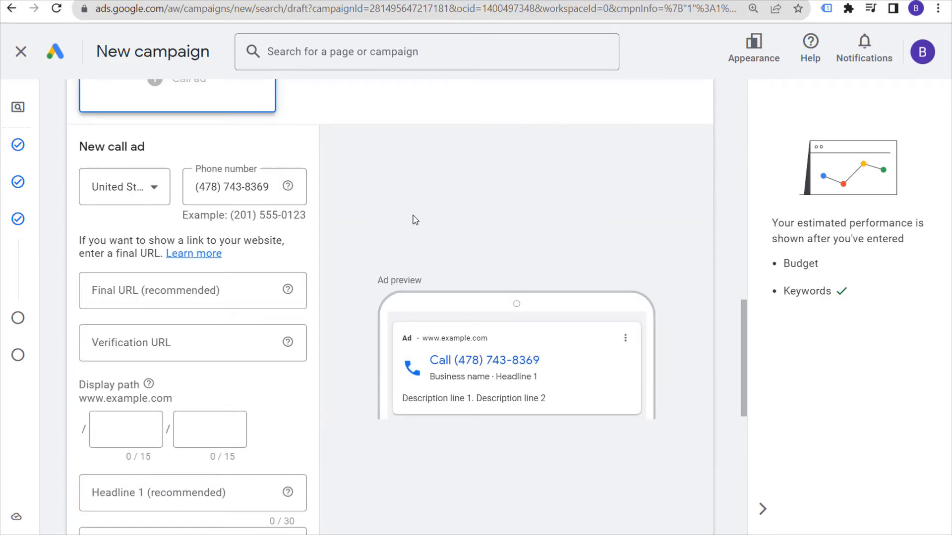
pyautogui.scroll(-2, 419, 179)
pyautogui.scroll(-2, 427, 323)
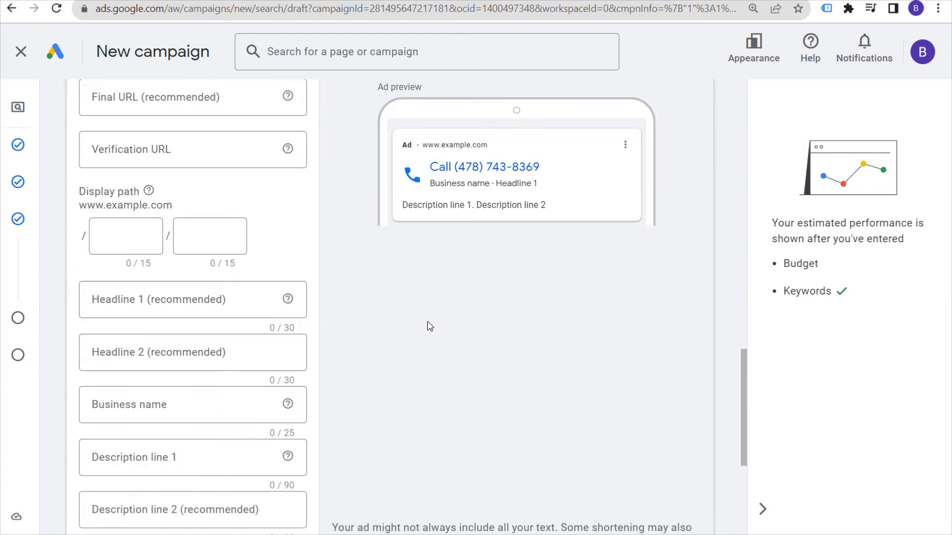
pyautogui.scroll(2, 369, 257)
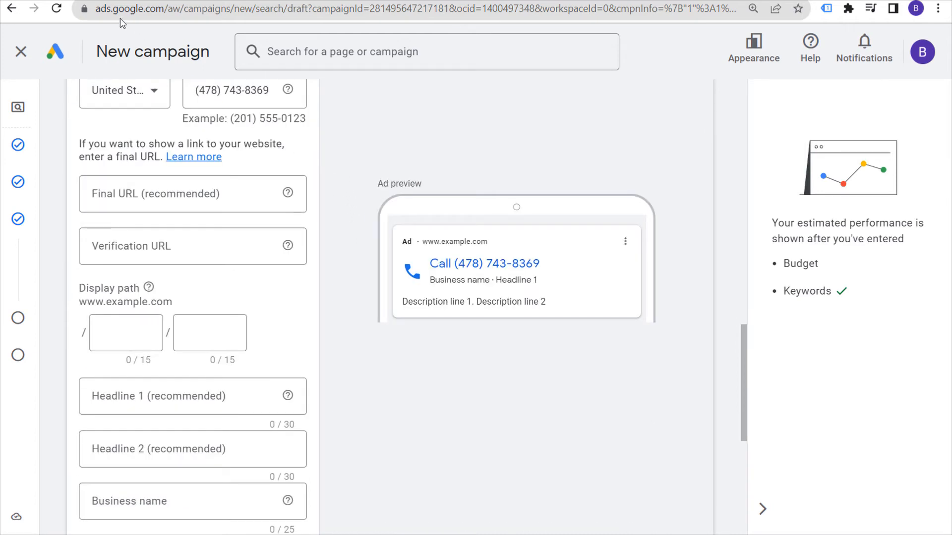
pyautogui.click(114, 1)
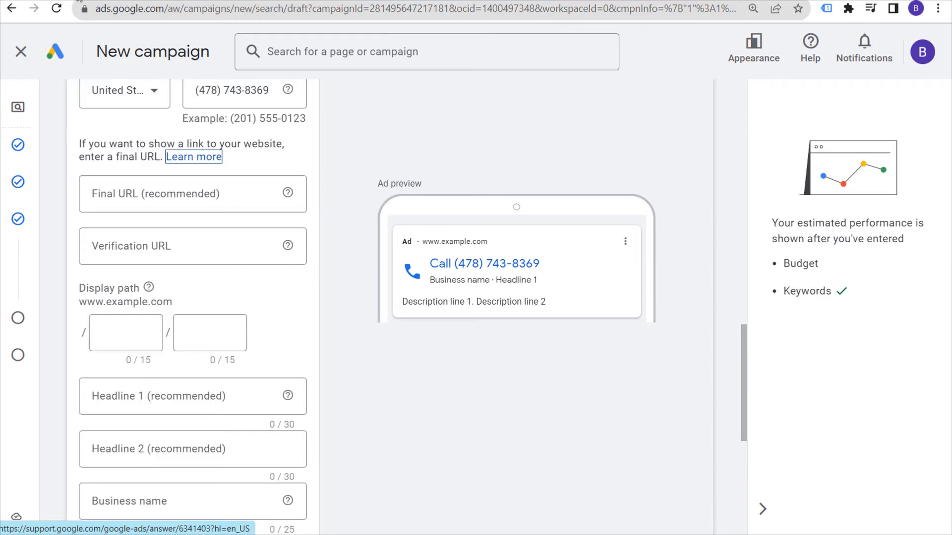
pyautogui.click(74, 1)
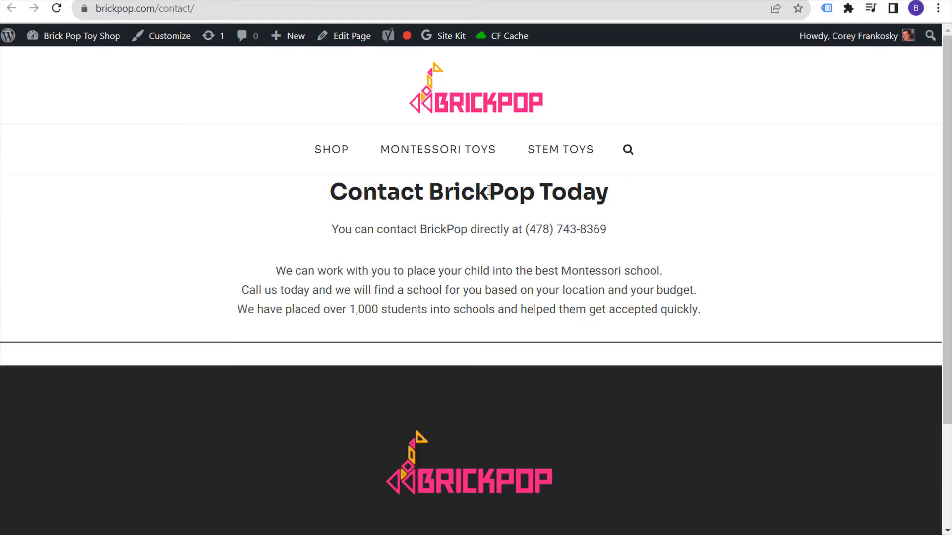
pyautogui.moveTo(613, 231); pyautogui.dragTo(530, 229)
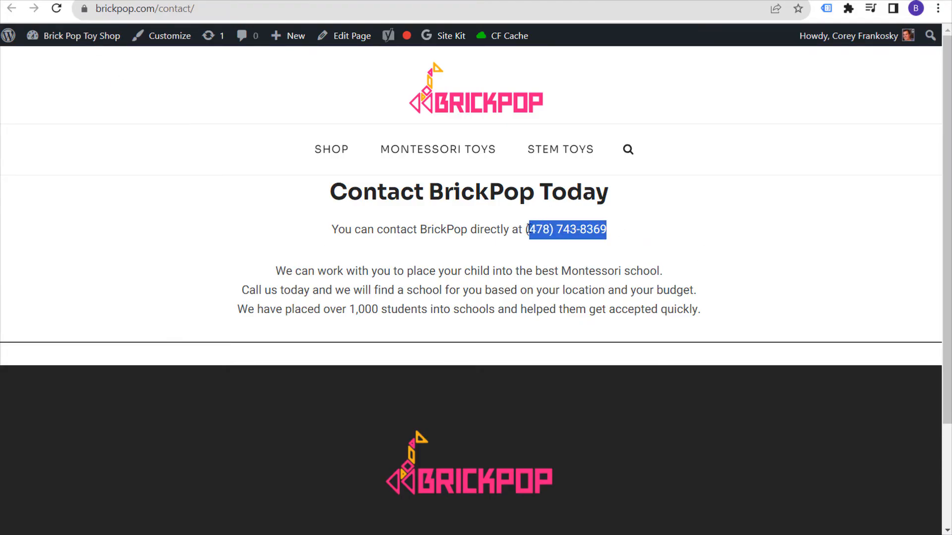
pyautogui.click(170, 9)
pyautogui.hotkey('ctrl', 'c')
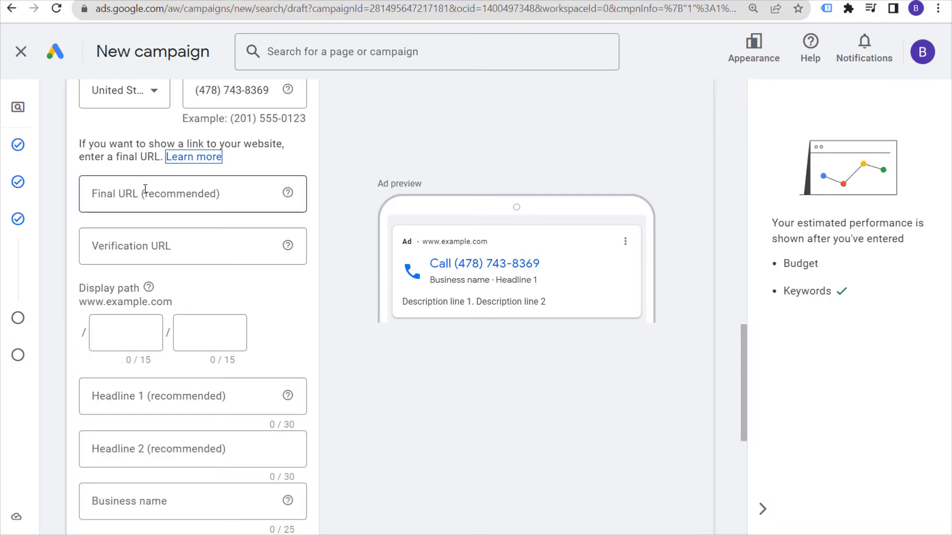
pyautogui.click(145, 183)
pyautogui.hotkey('ctrl', 'v')
pyautogui.click(141, 248)
pyautogui.hotkey('ctrl', 'v')
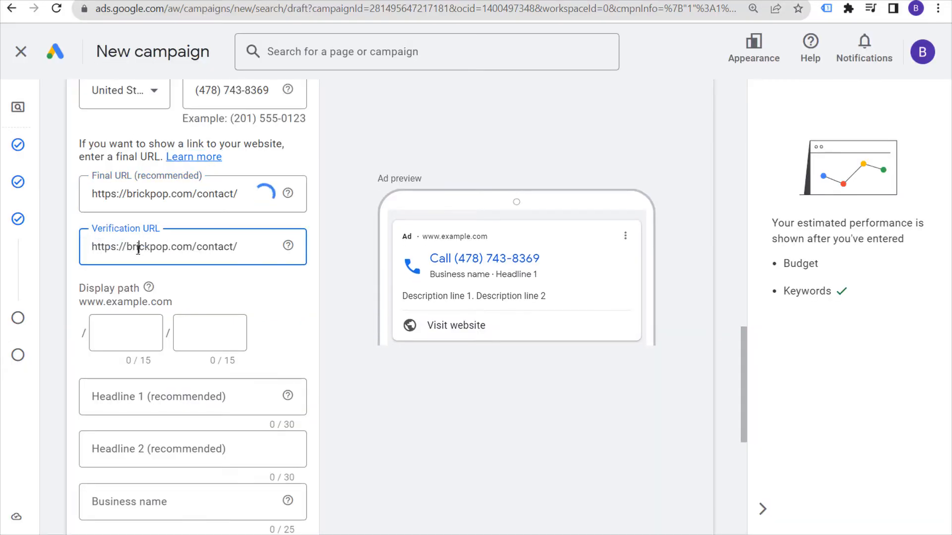
pyautogui.click(139, 246)
pyautogui.hotkey('ctrl', 'v')
pyautogui.doubleClick(180, 243)
pyautogui.hotkey('ctrl', 'a')
pyautogui.hotkey('ctrl', 'v')
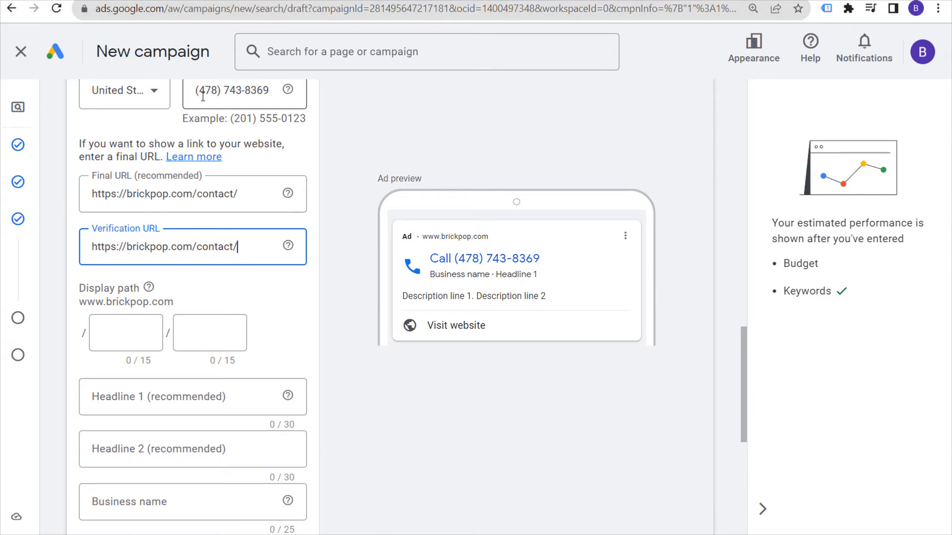
# Compare the phone number on the BrickPop contact page with the number and URLs entered in the call ad
pyautogui.click(143, 0)
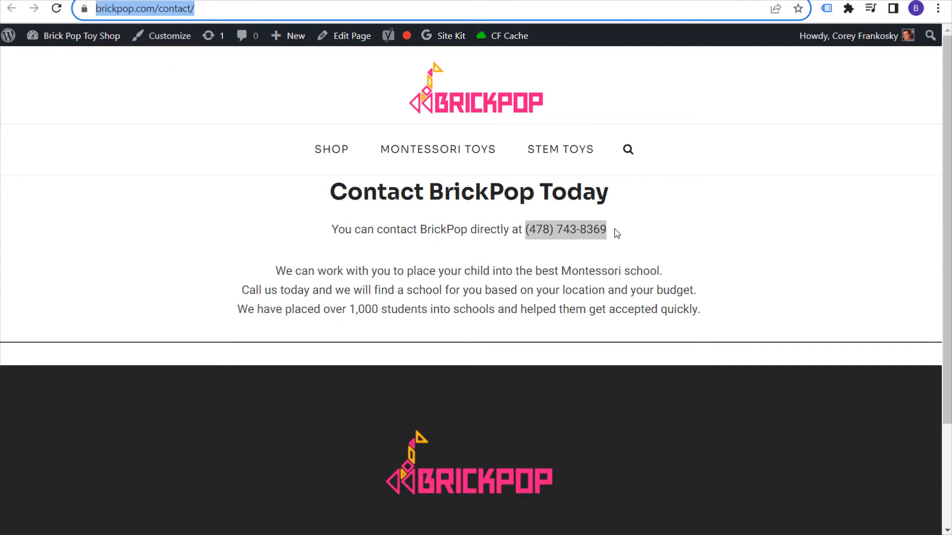
pyautogui.click(591, 229)
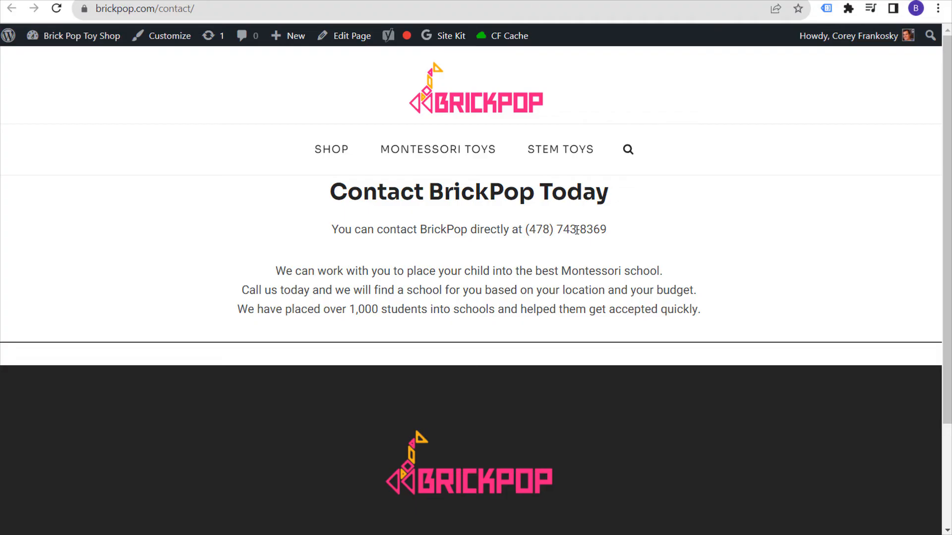
pyautogui.click(39, 0)
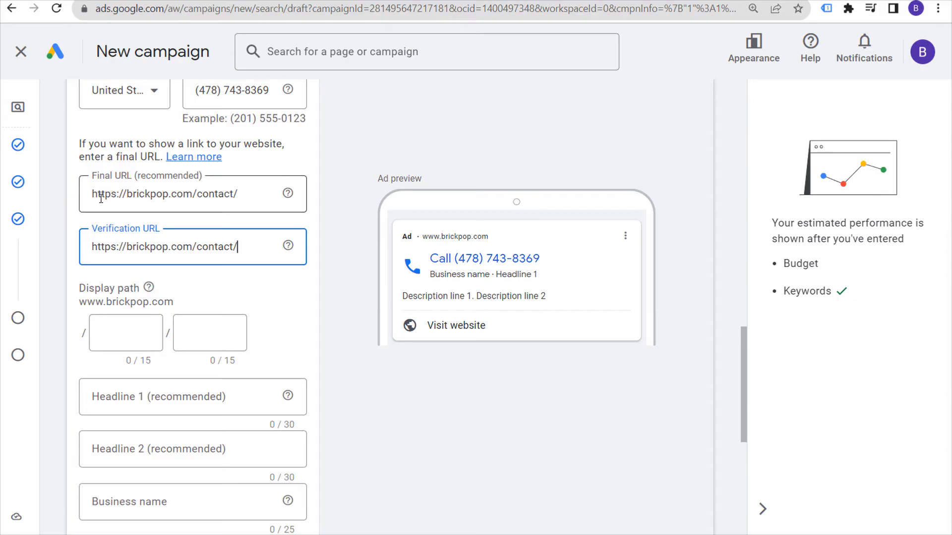
pyautogui.click(130, 0)
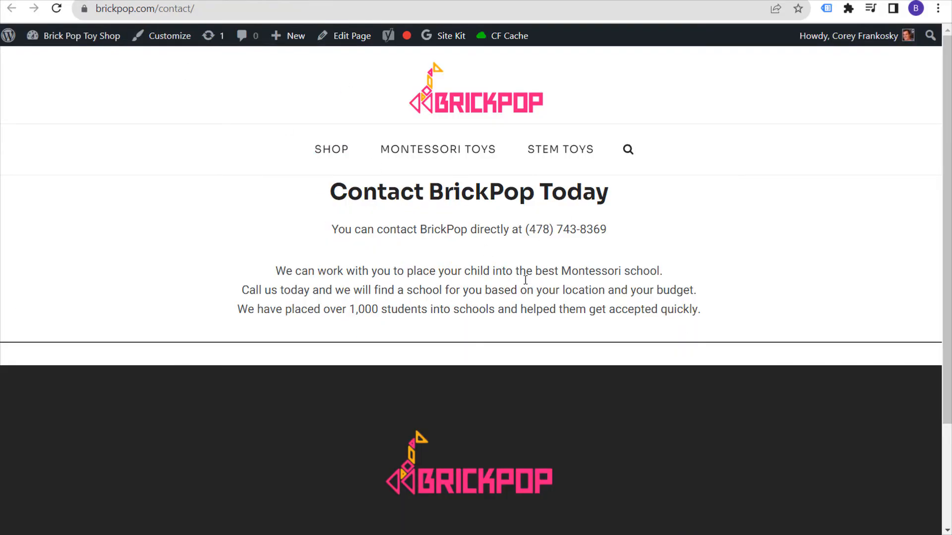
# Return to the Google Ads campaign draft and set the call ad's display path to montessori/schools
pyautogui.click(79, 1)
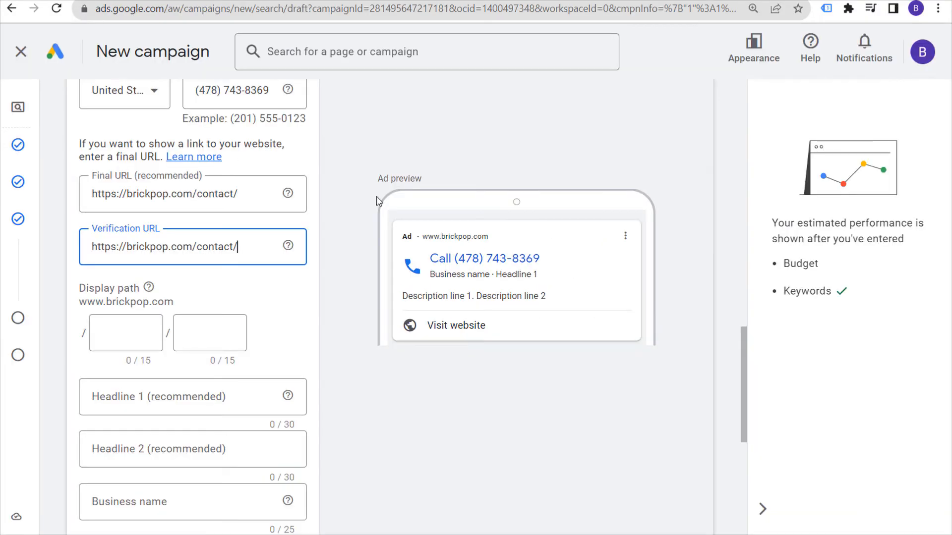
pyautogui.scroll(-2, 328, 174)
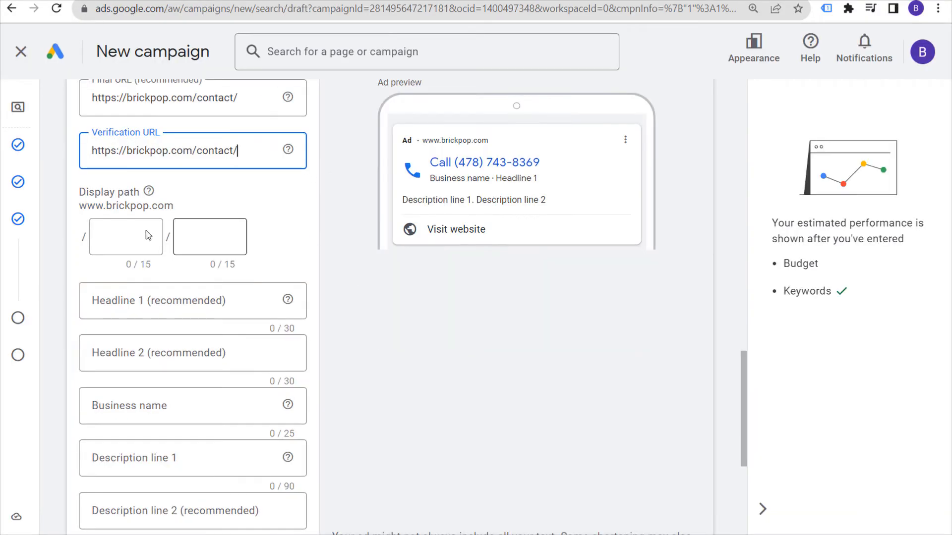
pyautogui.click(114, 234)
pyautogui.write('montessori')
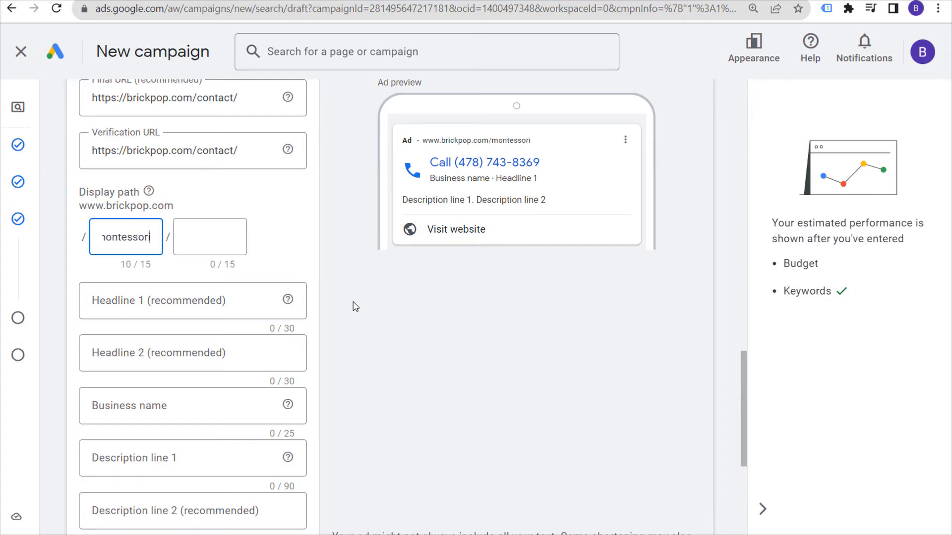
pyautogui.press('Tab')
pyautogui.write('schools')
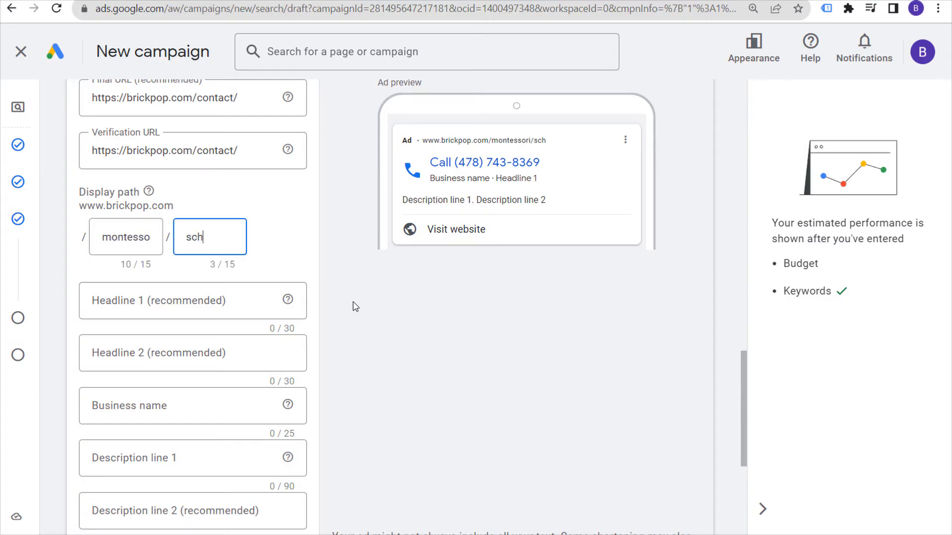
# Set the call ad's first headline to "Best Montessori Schools"
pyautogui.click(144, 303)
pyautogui.write('Find The Best ')
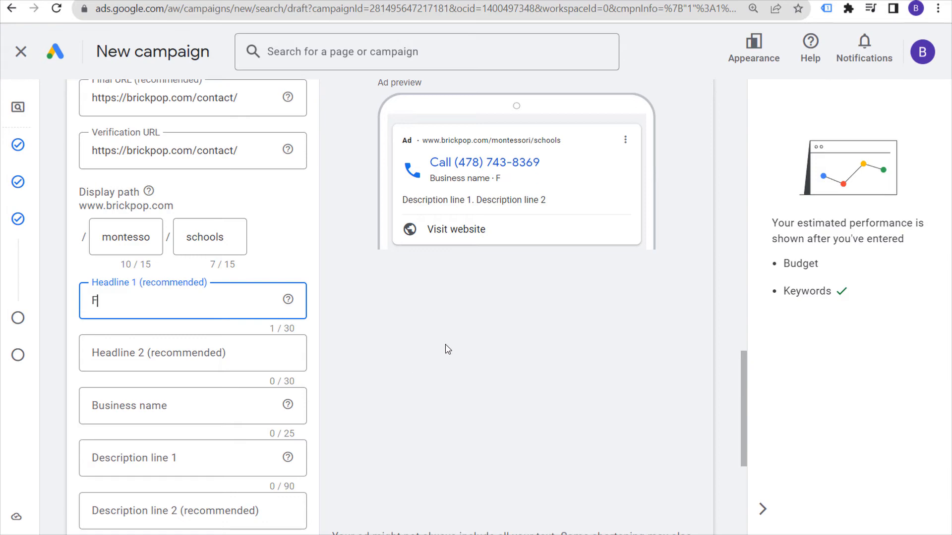
pyautogui.write('Montessori Schools')
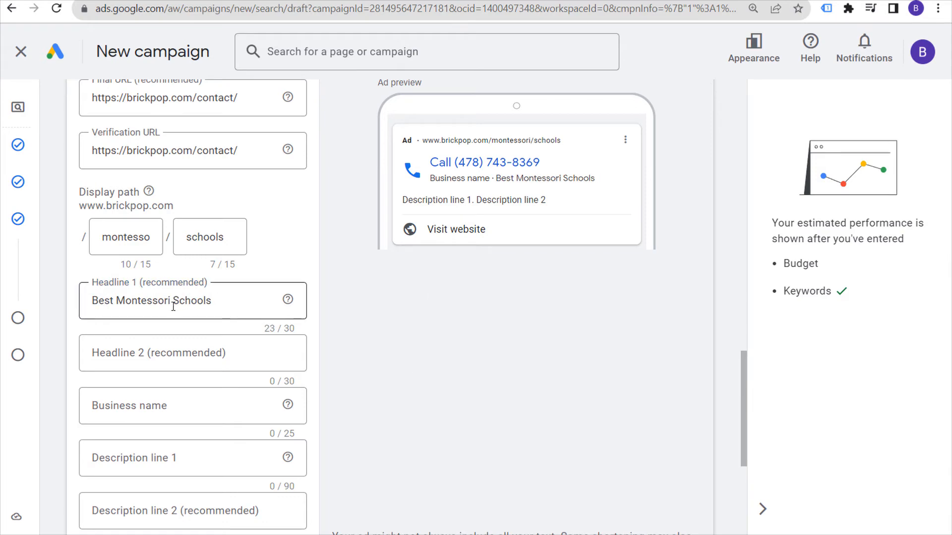
# Check the ad group's keywords for wording and set the second headline to "Montessori Schools Near You"
pyautogui.scroll(14, 336, 334)
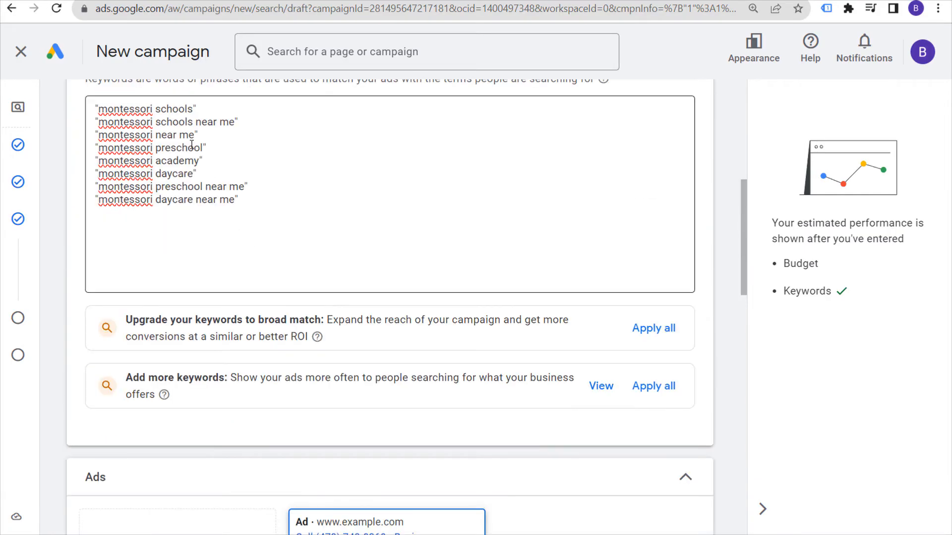
pyautogui.scroll(-12, 281, 244)
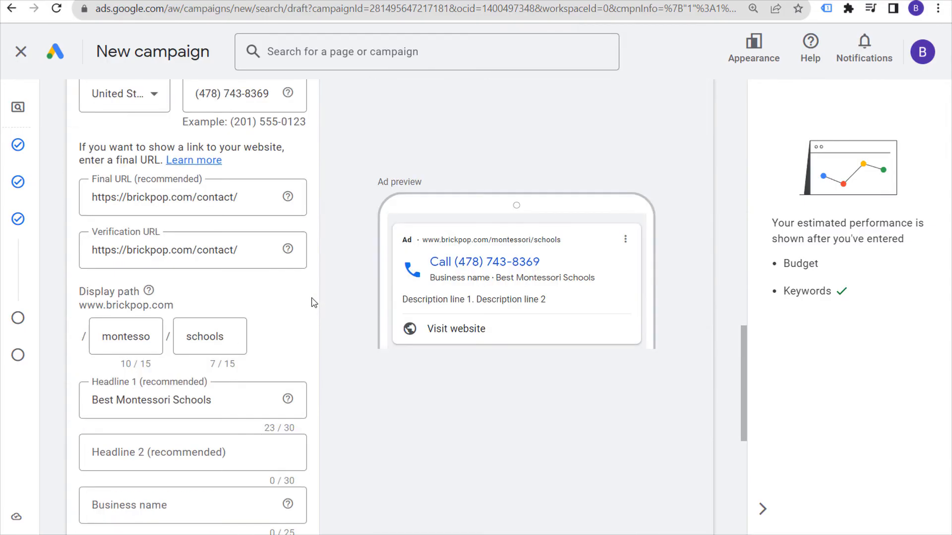
pyautogui.click(189, 450)
pyautogui.scroll(-2, 432, 400)
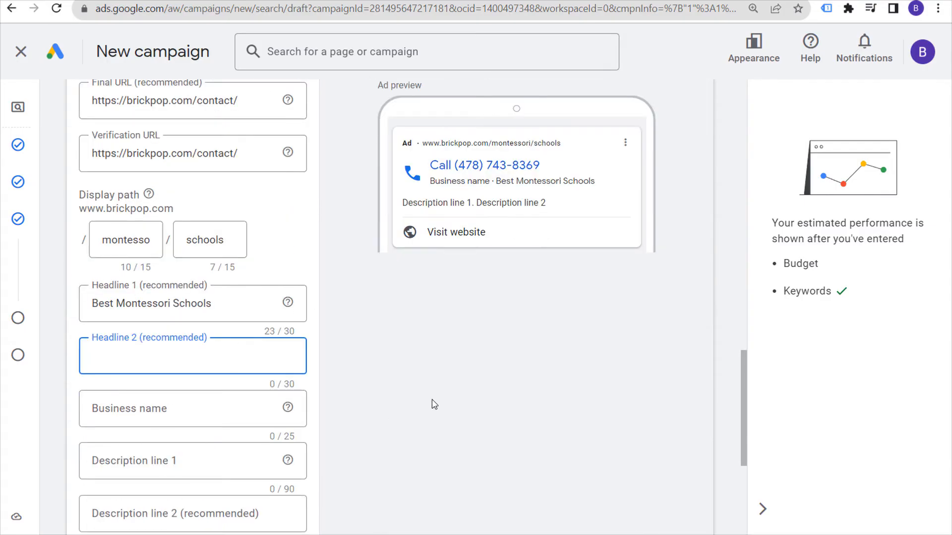
pyautogui.write('Montessori Schools Ne')
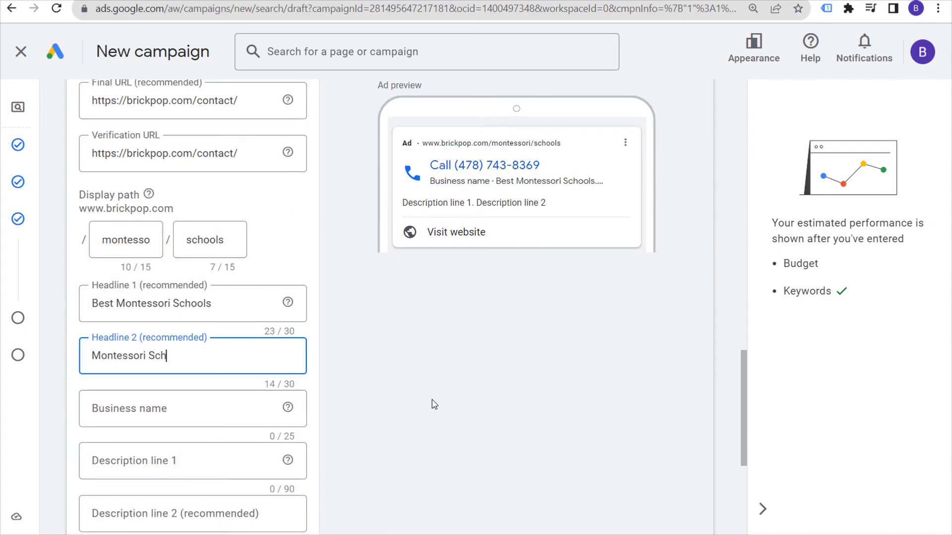
pyautogui.press('BackSpace')
pyautogui.write('For')
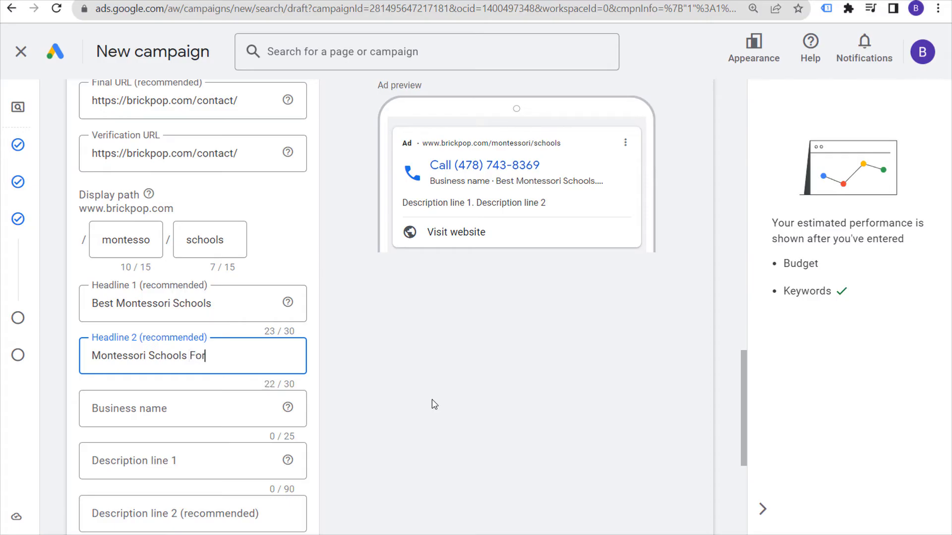
pyautogui.write(' You')
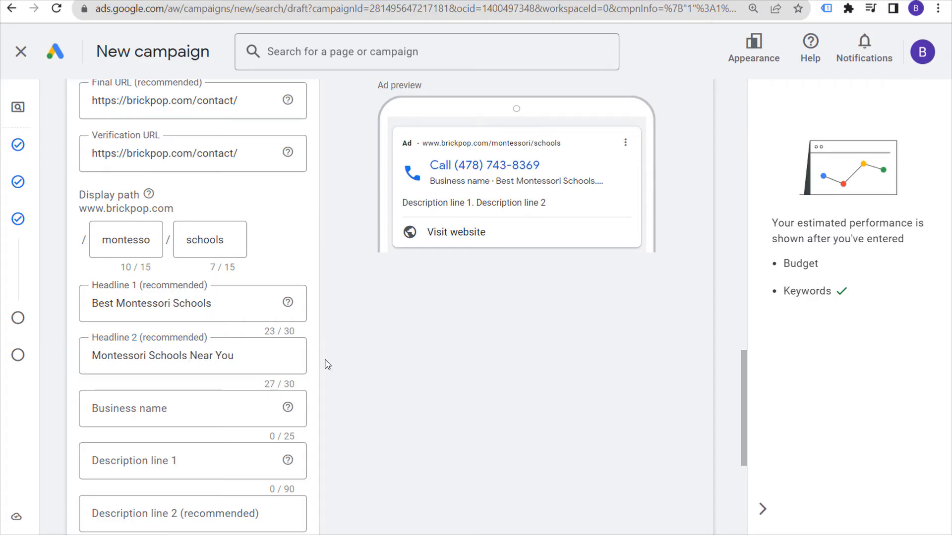
# Compare the call ad's two headlines with the ad group's keyword list, including the "montessori daycare" keyword
pyautogui.click(134, 305)
pyautogui.click(118, 366)
pyautogui.scroll(15, 351, 266)
pyautogui.scroll(2, 349, 261)
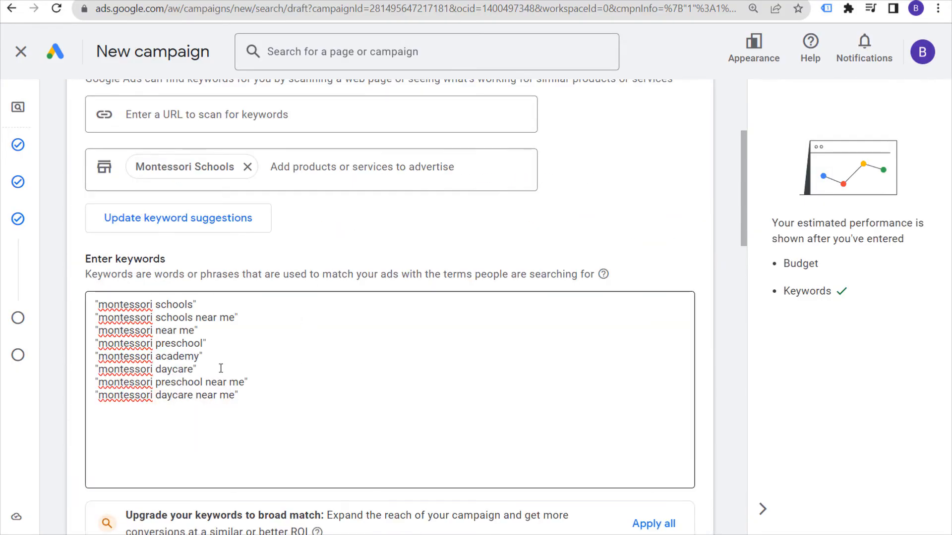
pyautogui.moveTo(196, 370); pyautogui.dragTo(96, 370)
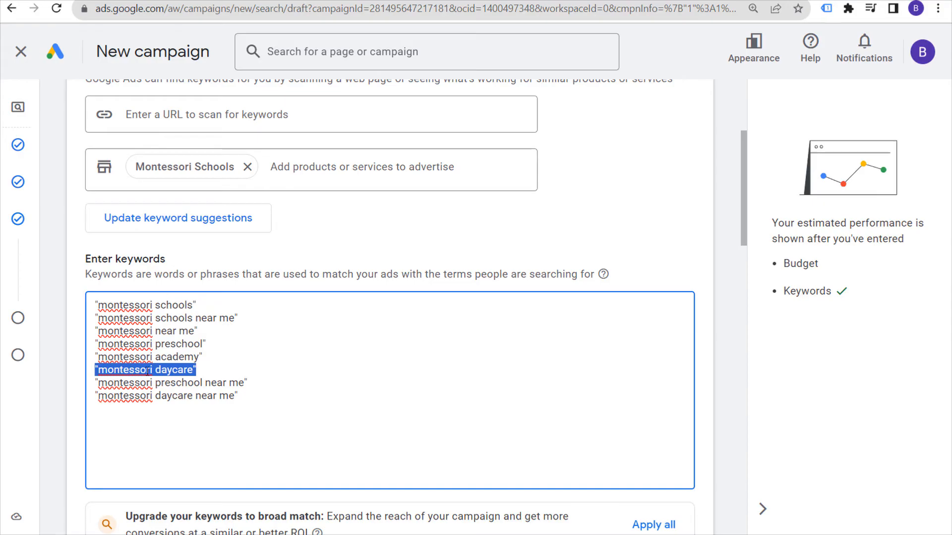
pyautogui.scroll(-2, 391, 350)
pyautogui.click(350, 295)
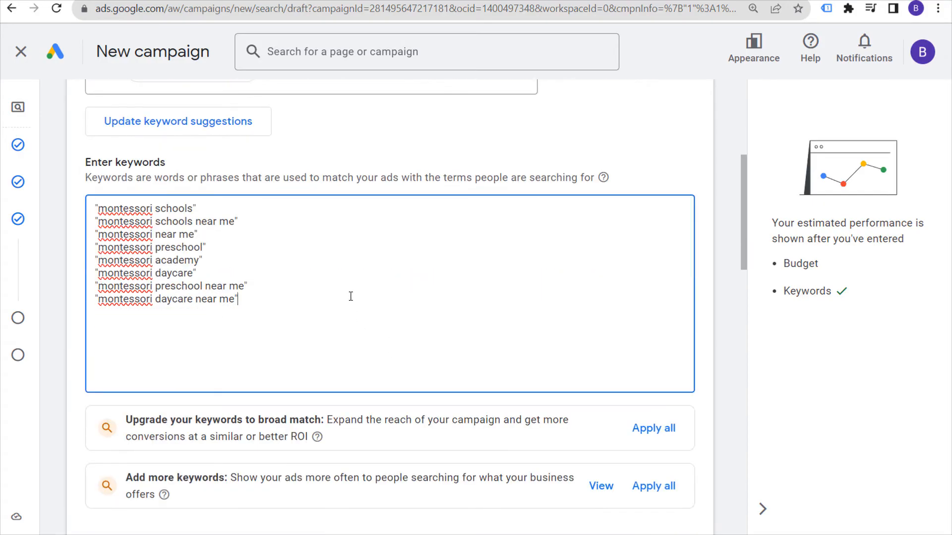
pyautogui.scroll(-8, 462, 295)
pyautogui.scroll(-6, 395, 268)
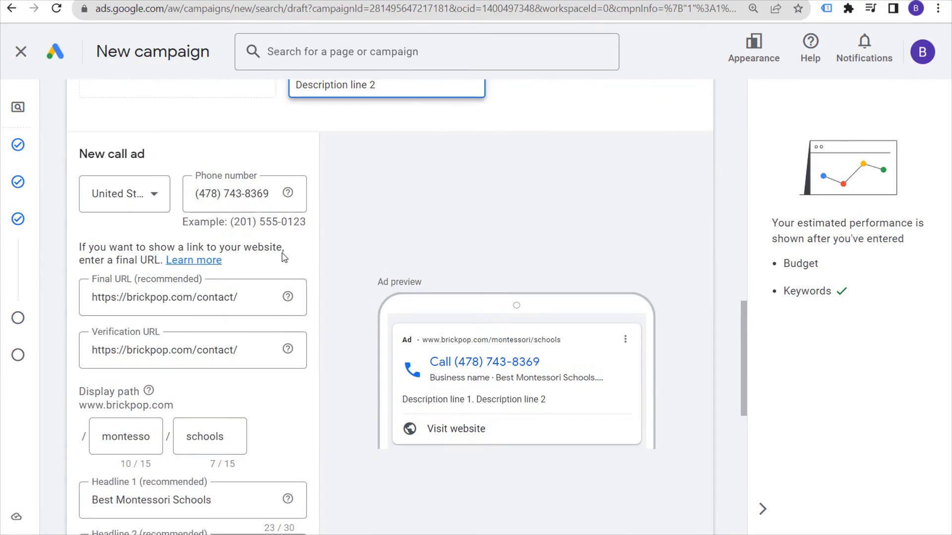
pyautogui.scroll(-2, 333, 282)
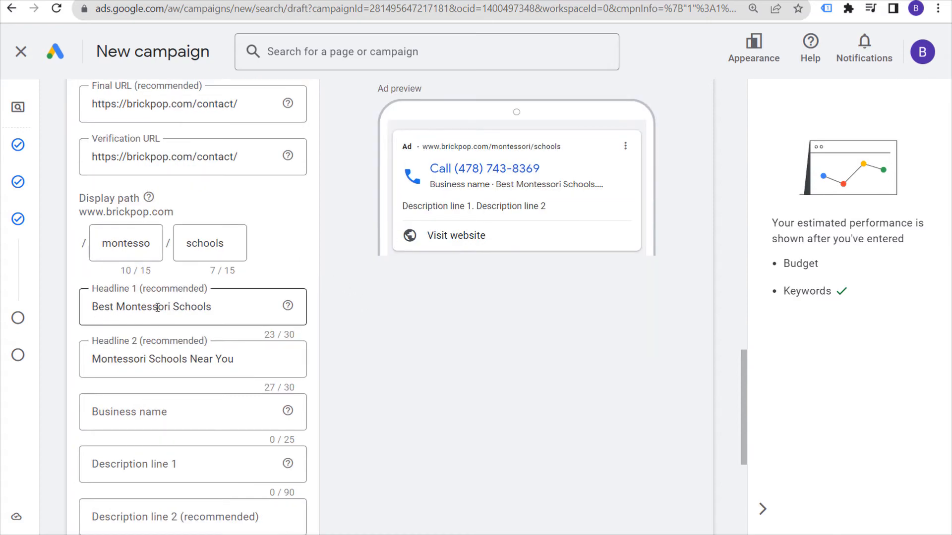
# Set the call ad's business name to BrickPop
pyautogui.scroll(-2, 347, 352)
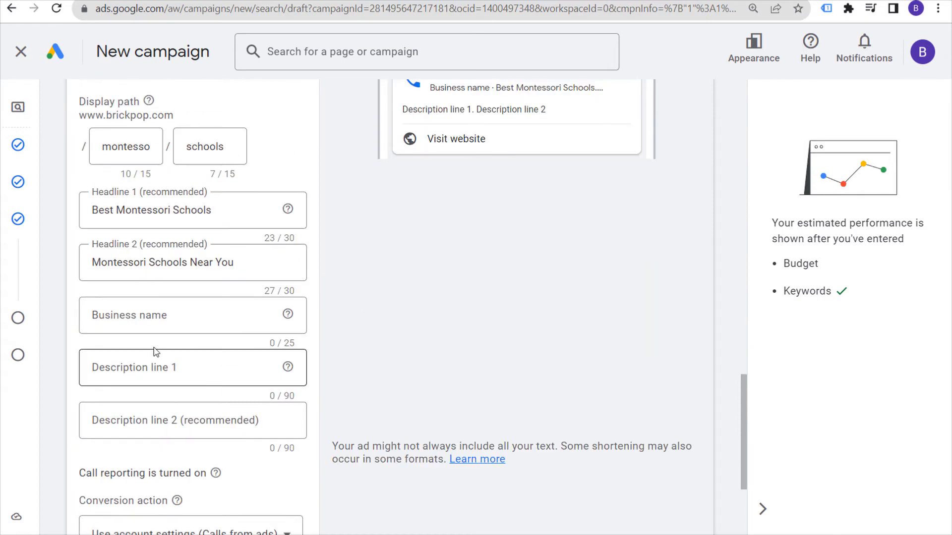
pyautogui.click(165, 319)
pyautogui.write('Brick')
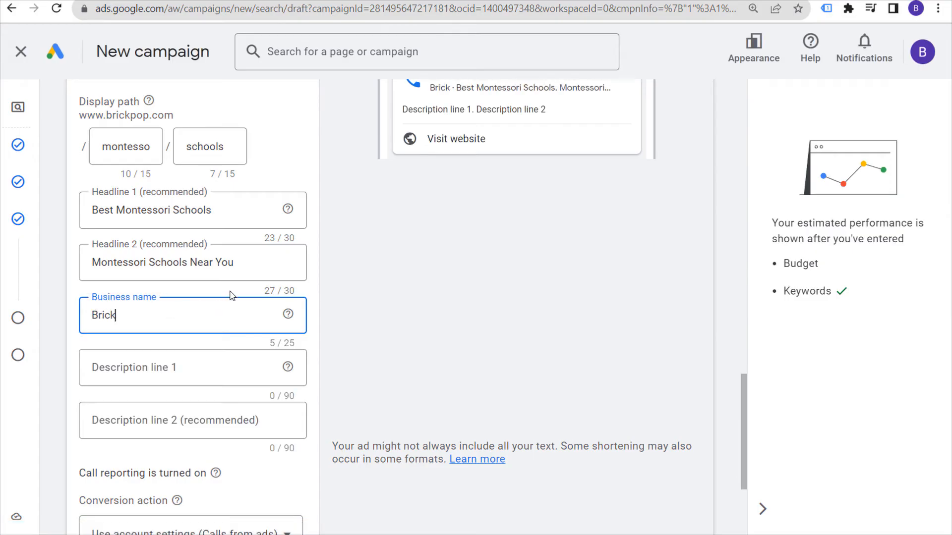
pyautogui.write('Pop')
pyautogui.click(486, 294)
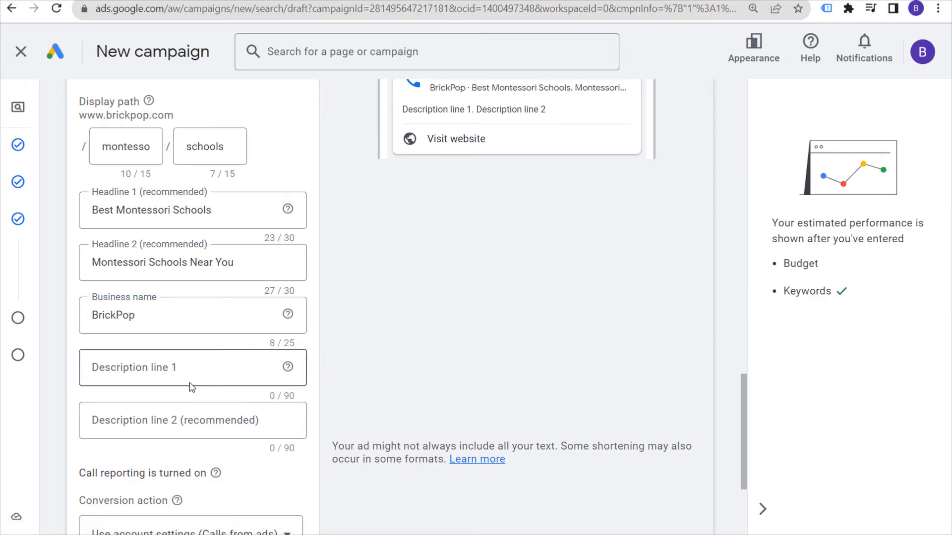
# Write description 1, "Call BrickPop Today and We Will Find The Best Montessori School For Your Child!", and description 2, beginning "Discover The Best Montessori Schools"
pyautogui.scroll(-2, 330, 351)
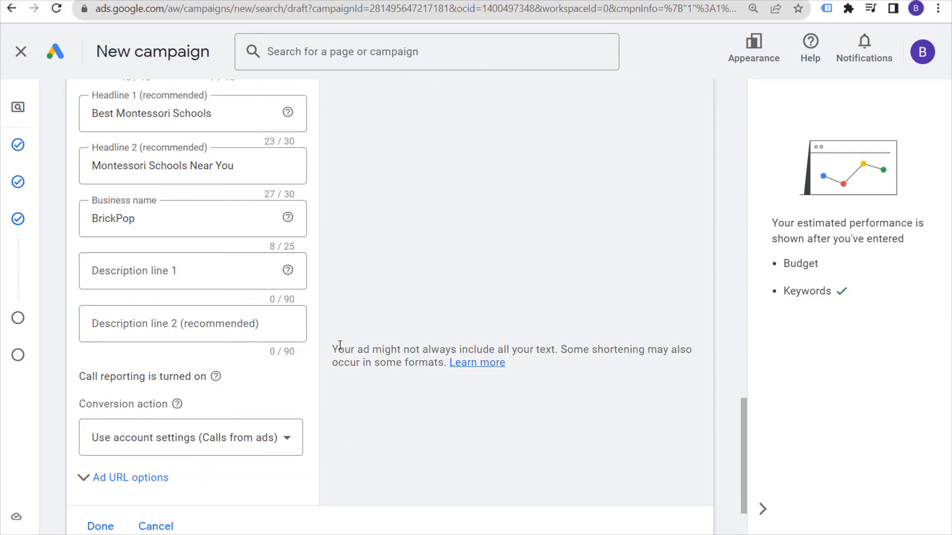
pyautogui.click(135, 270)
pyautogui.scroll(6, 529, 394)
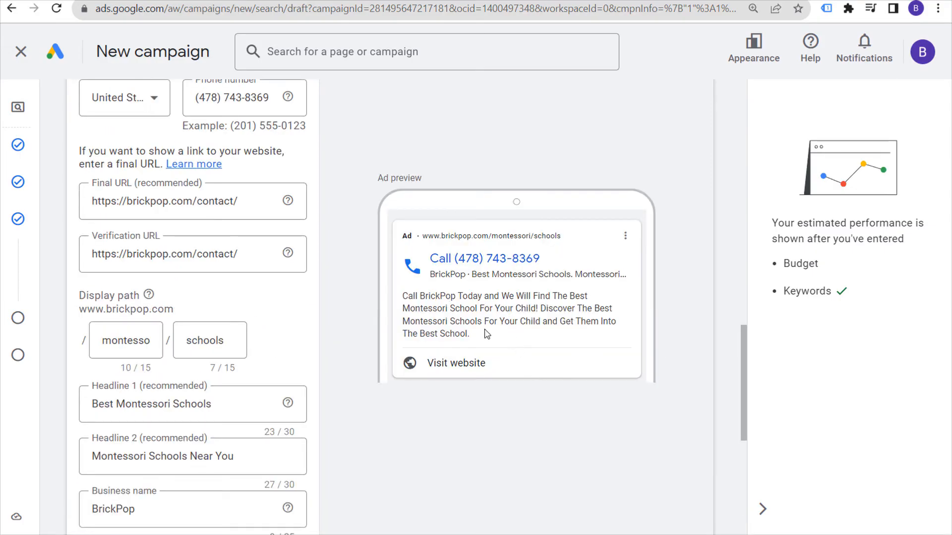
# Review the wording of both description lines in the ad preview and in the call ad's form
pyautogui.moveTo(484, 325); pyautogui.dragTo(540, 327)
pyautogui.moveTo(401, 296); pyautogui.dragTo(546, 311)
pyautogui.click(560, 312)
pyautogui.moveTo(430, 324); pyautogui.dragTo(549, 328)
pyautogui.click(549, 329)
pyautogui.scroll(-4, 317, 347)
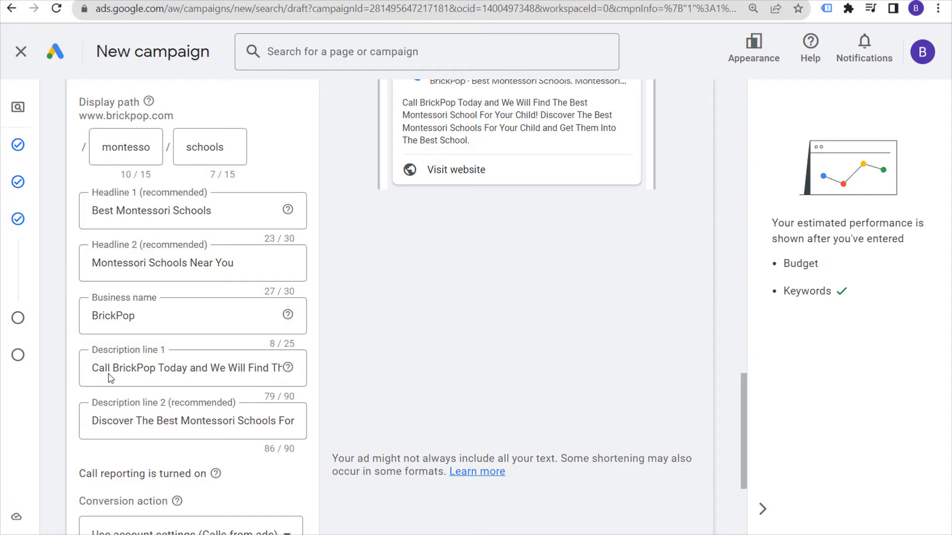
pyautogui.moveTo(99, 371); pyautogui.dragTo(143, 372)
pyautogui.click(224, 371)
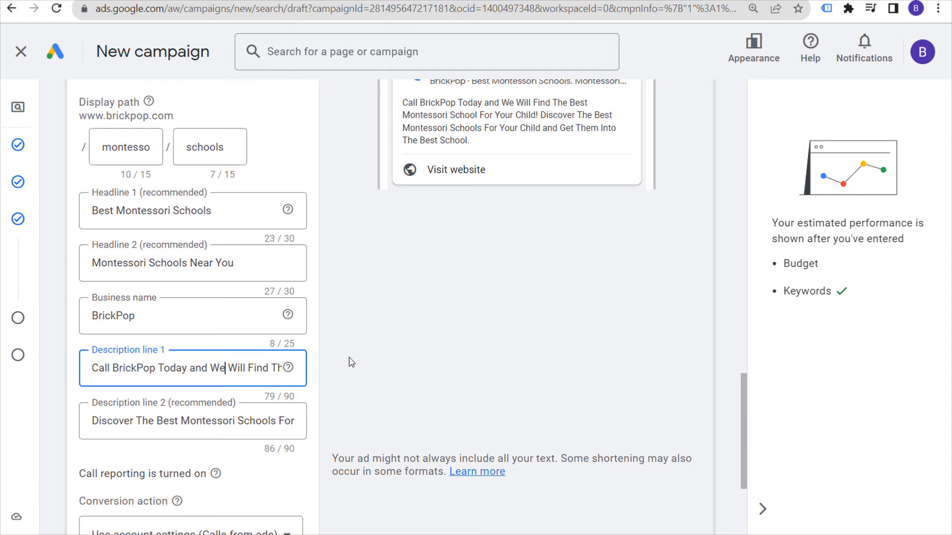
# Set the call ad's conversion action to "Call Assets or Call Only Ads" and finish the ad
pyautogui.scroll(-4, 349, 354)
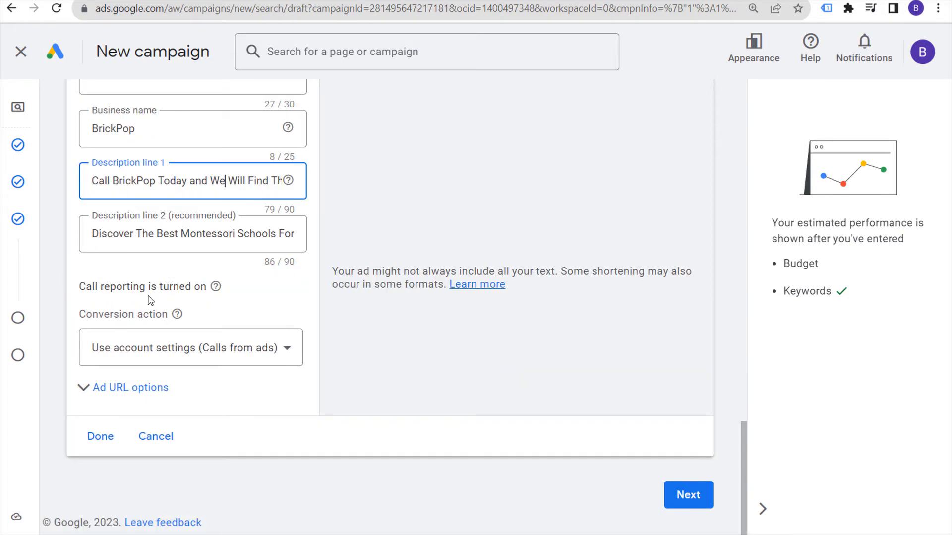
pyautogui.moveTo(149, 313); pyautogui.dragTo(233, 333)
pyautogui.click(294, 354)
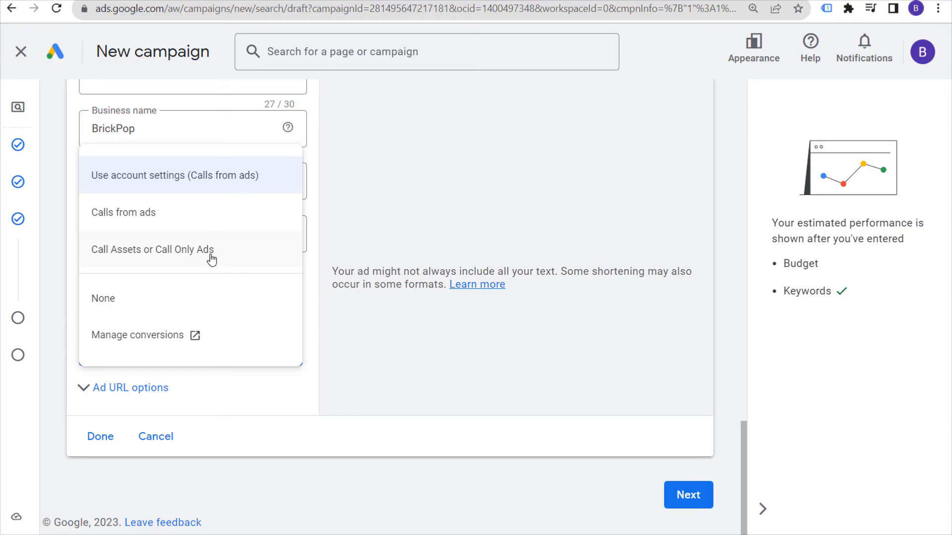
pyautogui.click(179, 250)
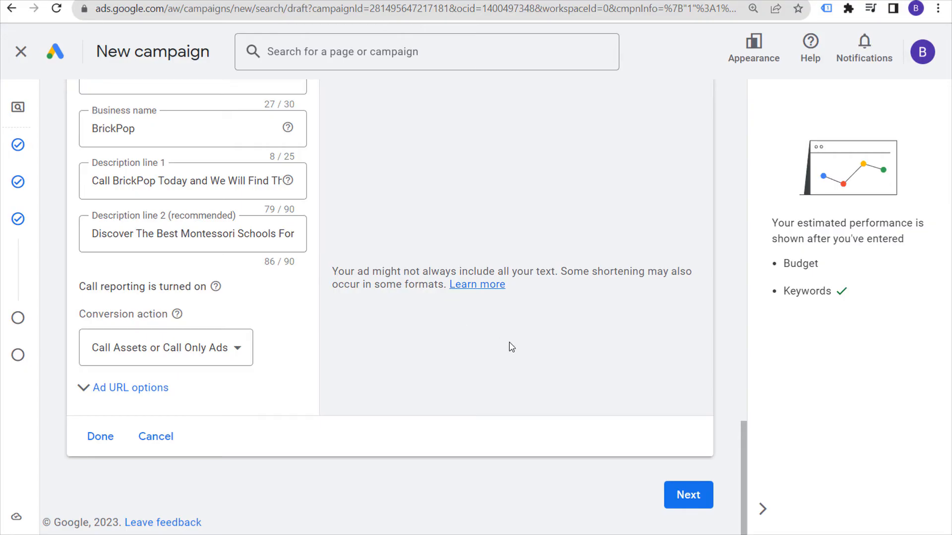
pyautogui.click(97, 436)
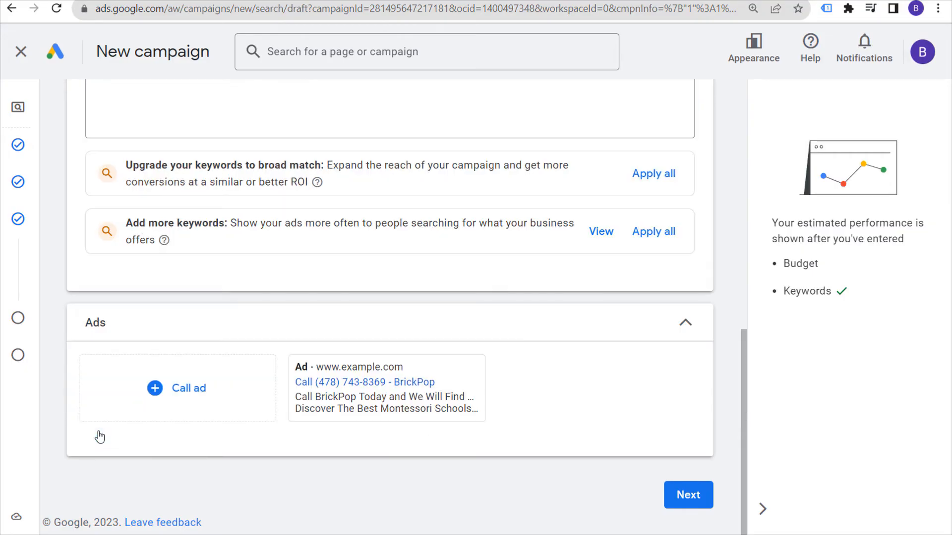
pyautogui.click(159, 406)
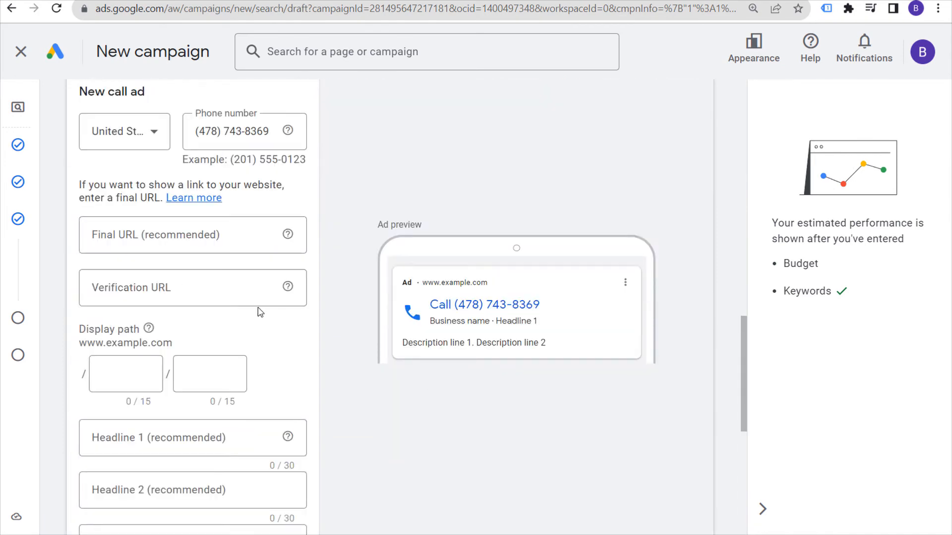
pyautogui.scroll(-4, 258, 308)
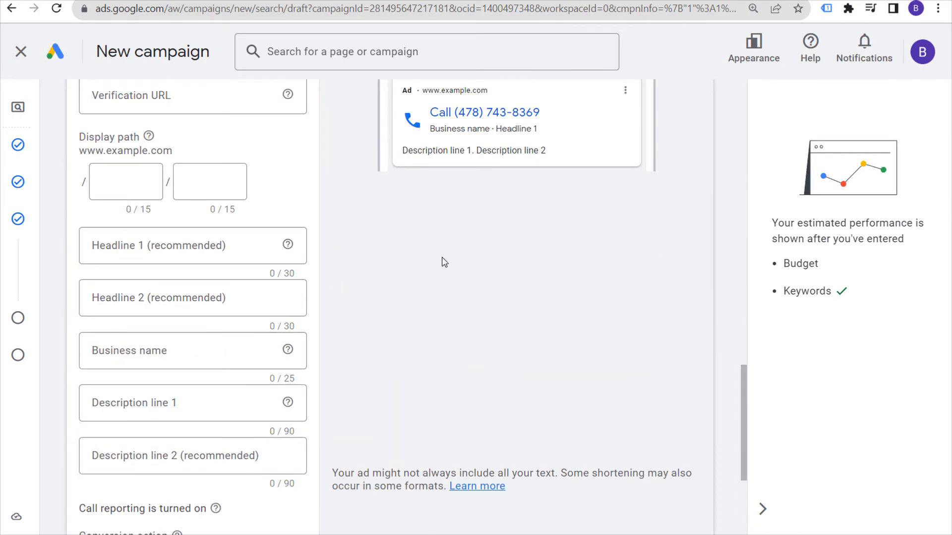
pyautogui.scroll(-2, 444, 262)
pyautogui.scroll(-3, 452, 262)
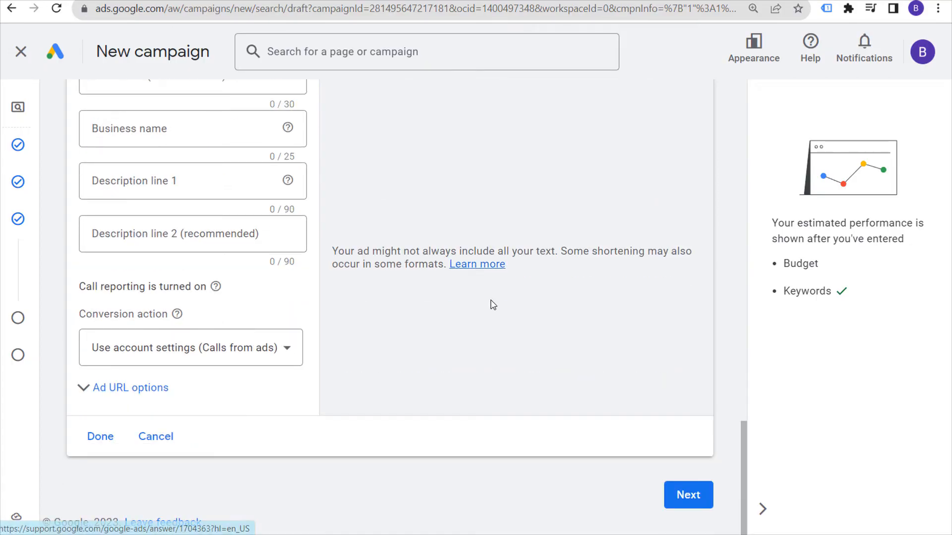
pyautogui.click(165, 437)
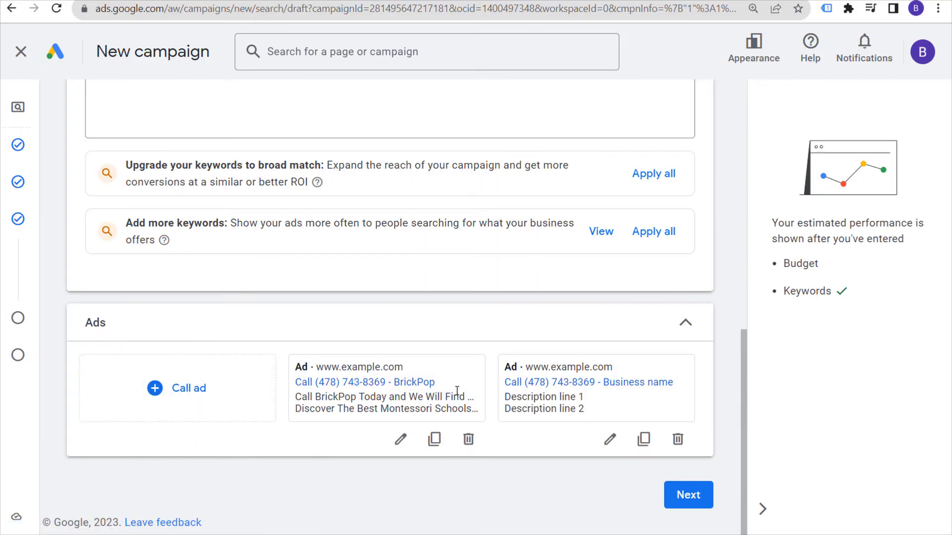
pyautogui.click(677, 439)
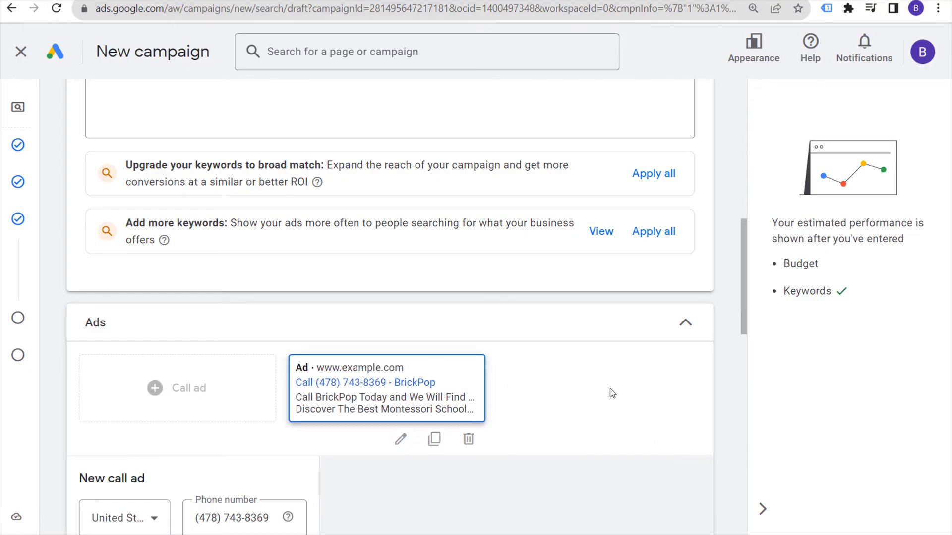
# Look over the completed BrickPop call ad and collapse the Ads section
pyautogui.scroll(-10, 612, 393)
pyautogui.scroll(7, 627, 350)
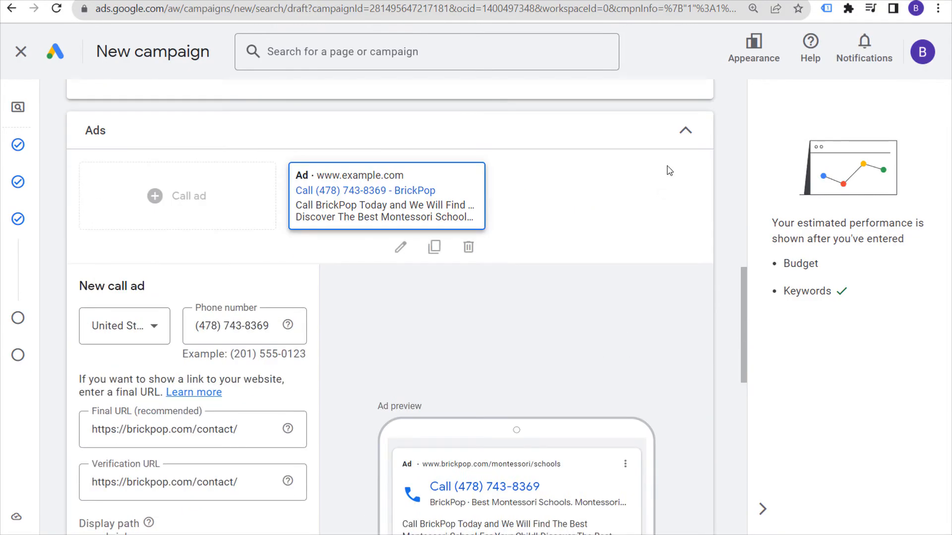
pyautogui.click(679, 133)
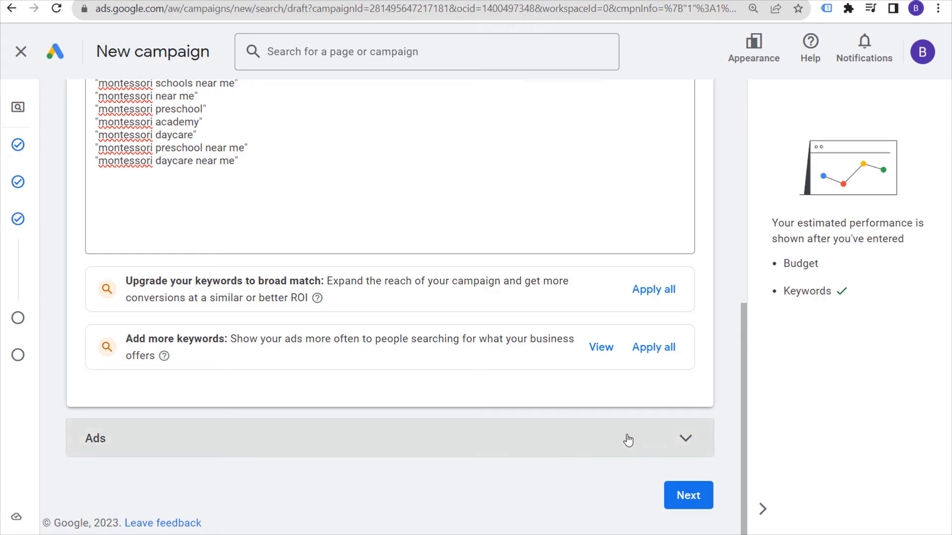
# Continue to the budget stage, set the campaign's average daily budget to $100.00 and proceed to the campaign summary
pyautogui.click(625, 438)
pyautogui.scroll(-13, 619, 404)
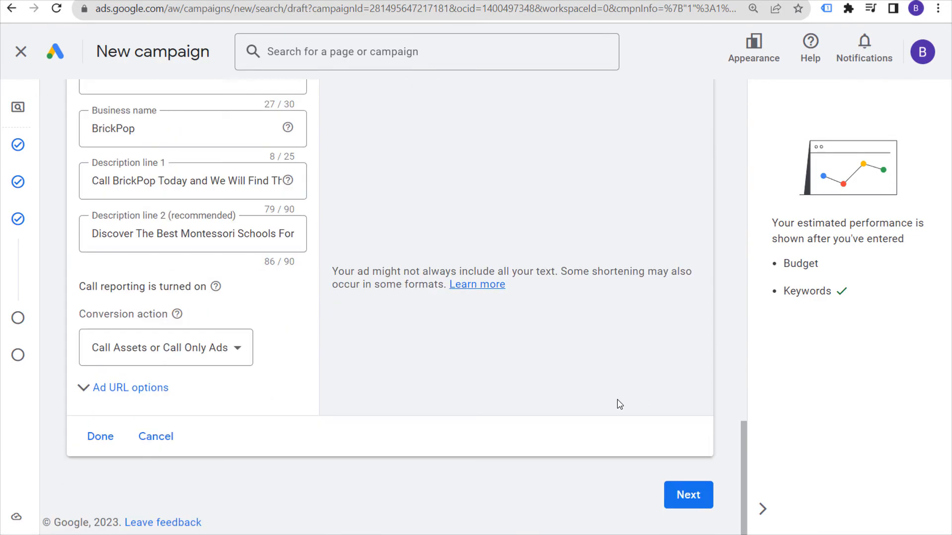
pyautogui.click(686, 496)
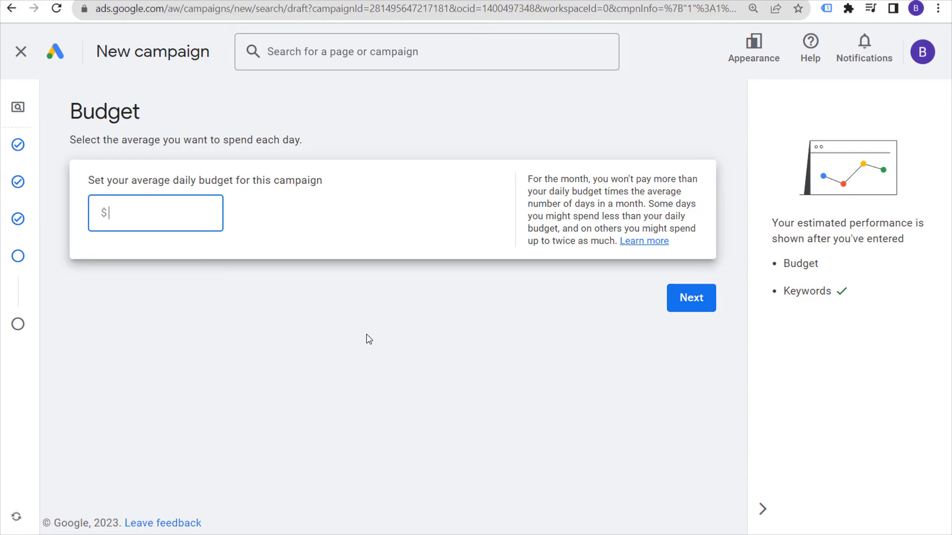
pyautogui.write('100.00')
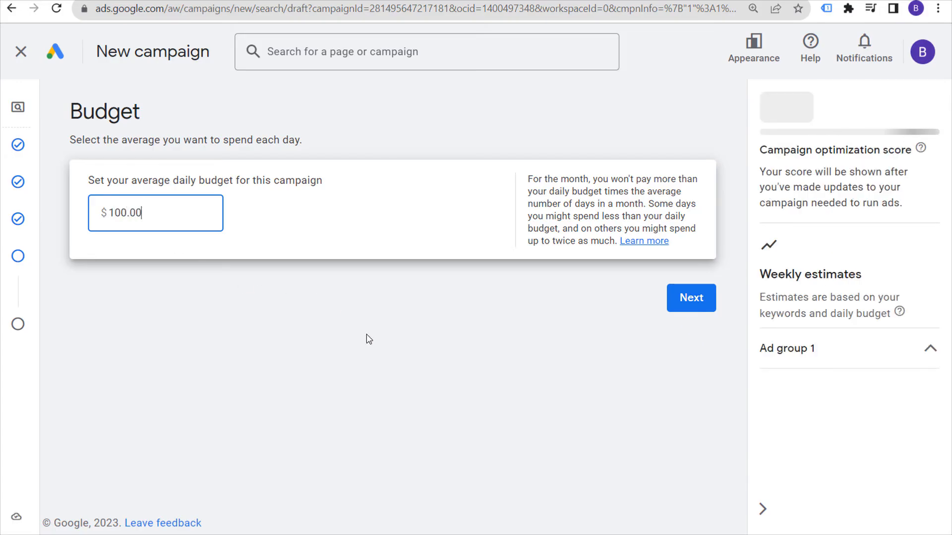
pyautogui.click(367, 340)
pyautogui.click(688, 299)
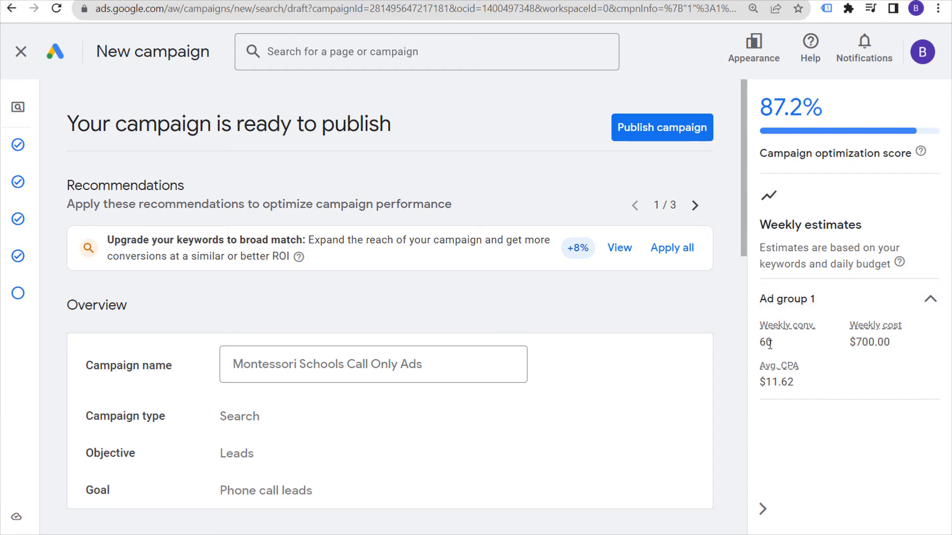
# Examine the weekly estimates for conversions, weekly cost and average CPA of Ad group 1
pyautogui.moveTo(896, 345); pyautogui.dragTo(843, 346)
pyautogui.click(810, 382)
pyautogui.moveTo(842, 383); pyautogui.dragTo(742, 386)
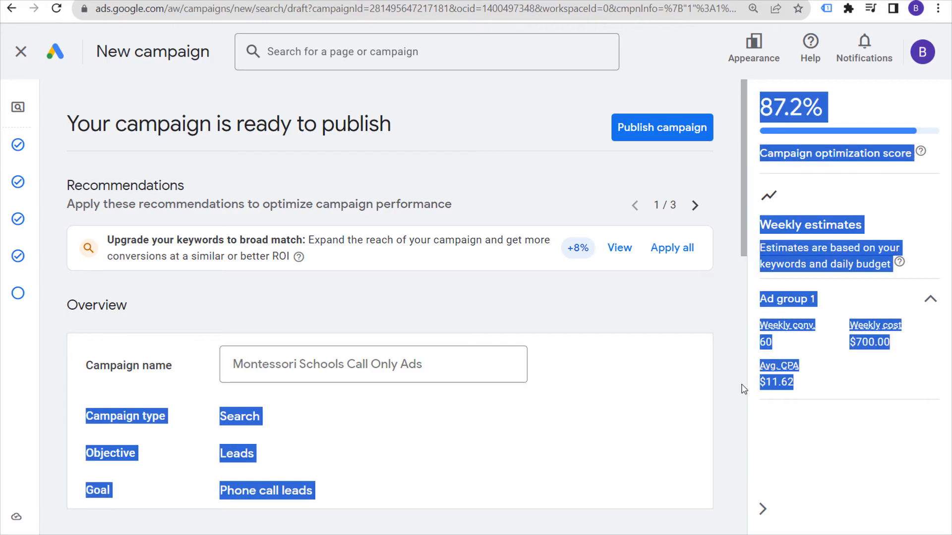
pyautogui.click(876, 390)
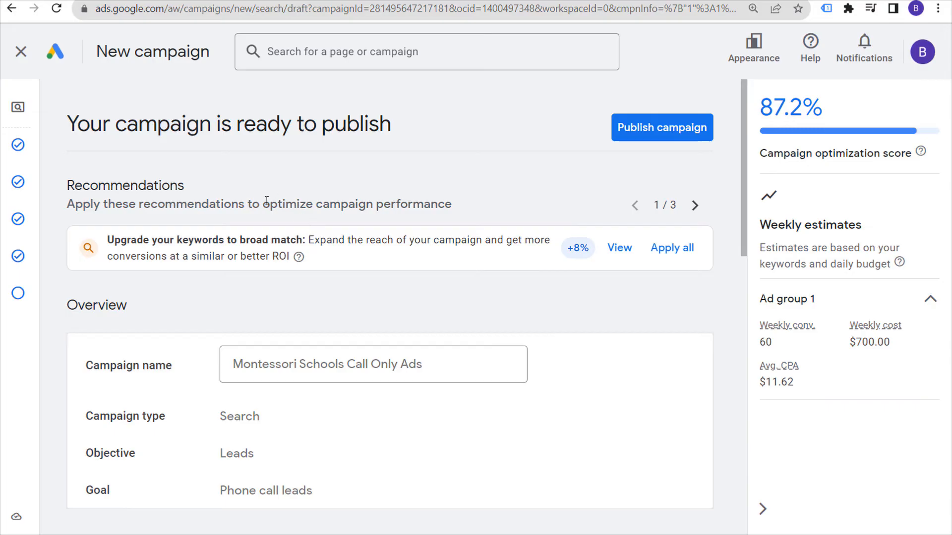
# Review the overview, bidding, campaign settings, keywords, ads and budget in the summary, and publish the campaign
pyautogui.scroll(-2, 552, 296)
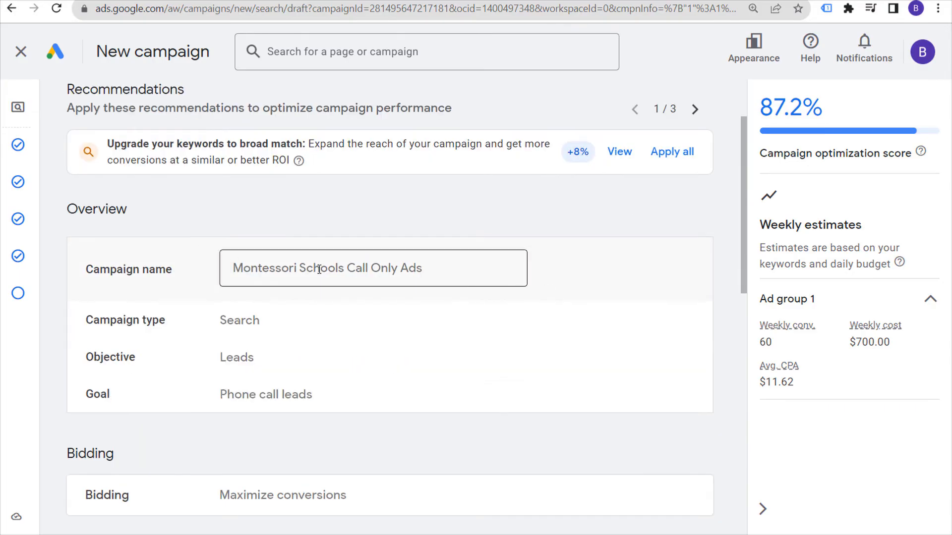
pyautogui.scroll(-2, 656, 272)
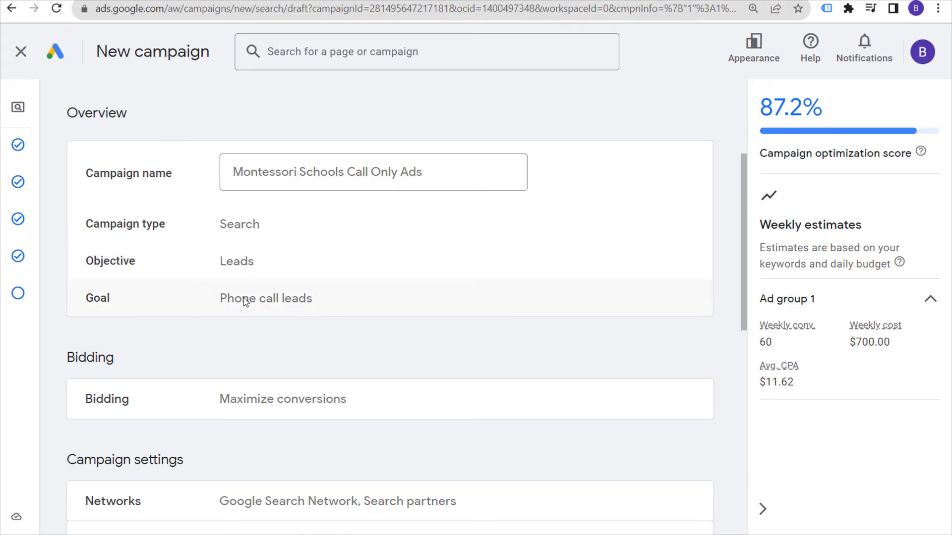
pyautogui.scroll(-3, 357, 308)
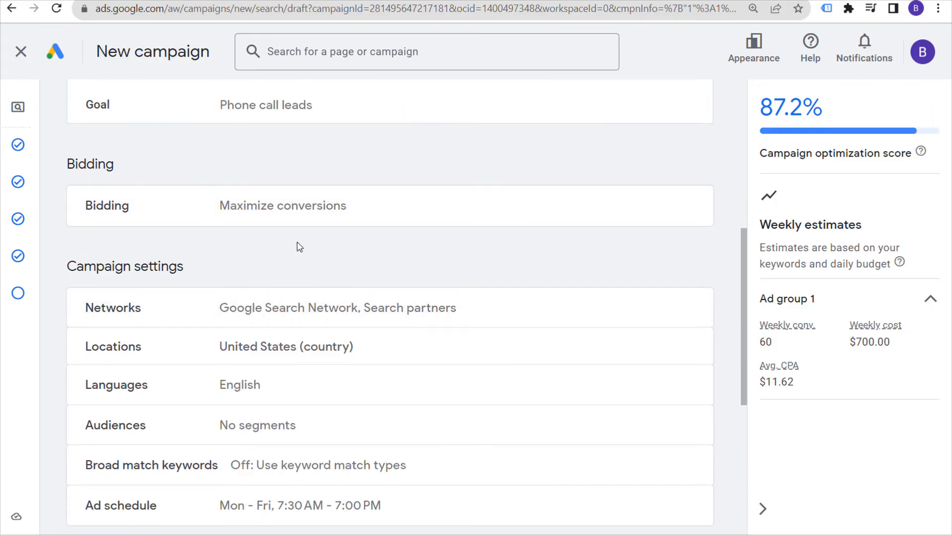
pyautogui.scroll(-2, 497, 246)
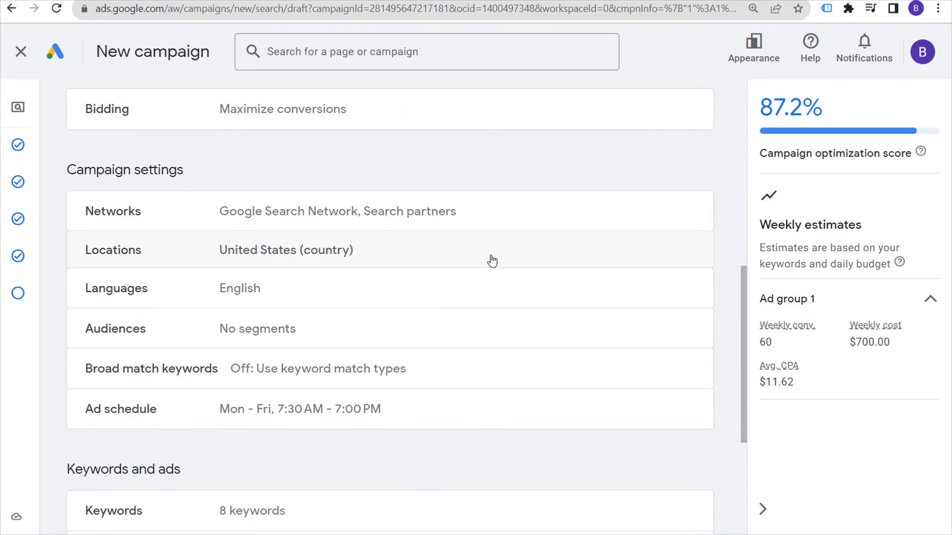
pyautogui.scroll(-2, 430, 238)
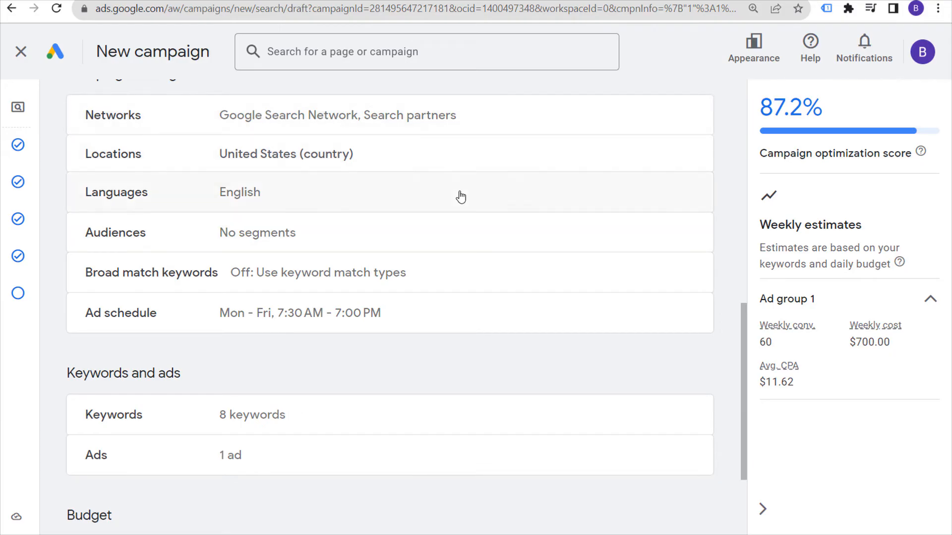
pyautogui.scroll(-3, 459, 195)
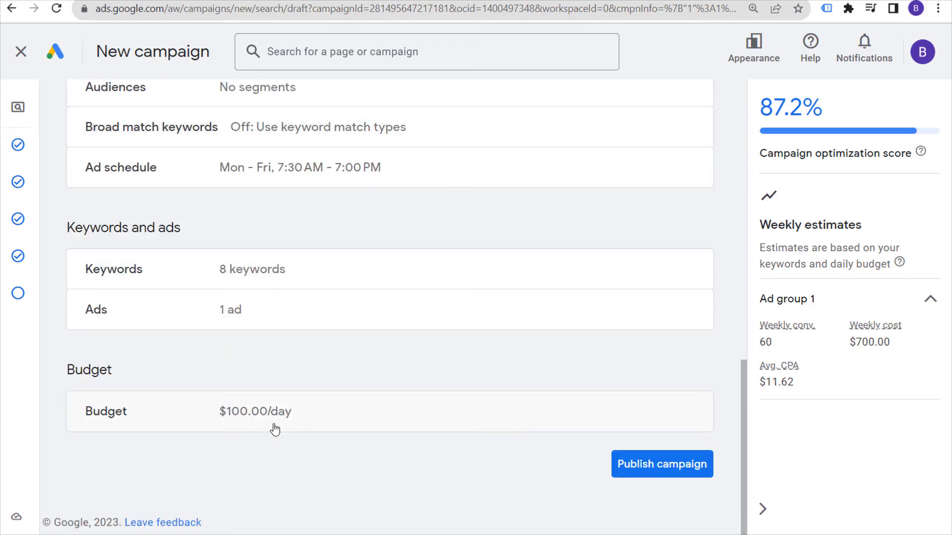
pyautogui.click(644, 463)
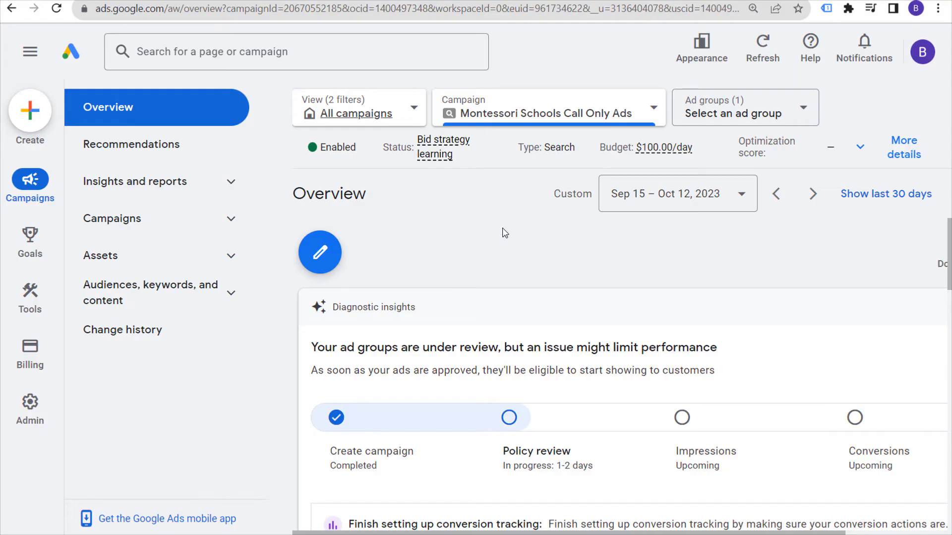
# Open the published campaign's ad groups and rename Ad group 1 to "Montessori Schools"
pyautogui.scroll(-3, 502, 229)
pyautogui.scroll(2, 545, 272)
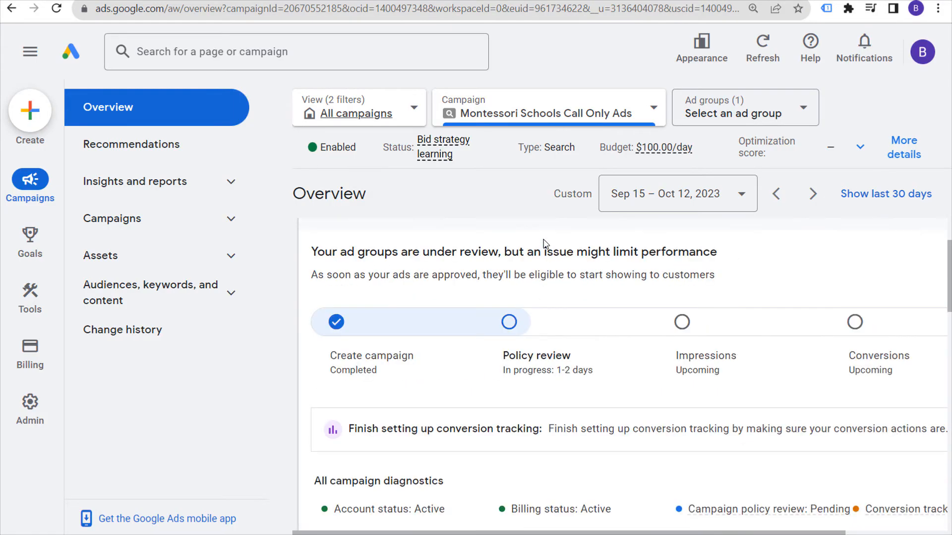
pyautogui.click(192, 224)
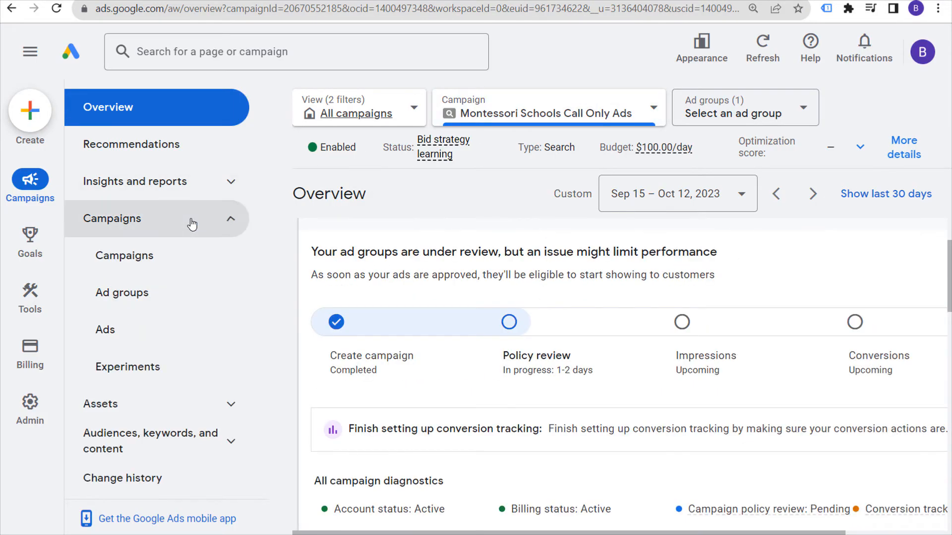
pyautogui.click(147, 297)
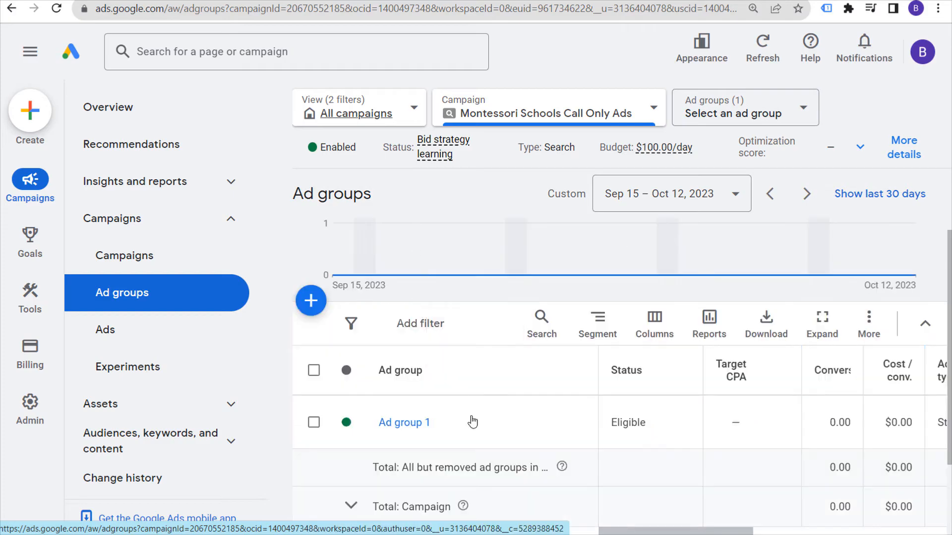
pyautogui.click(447, 422)
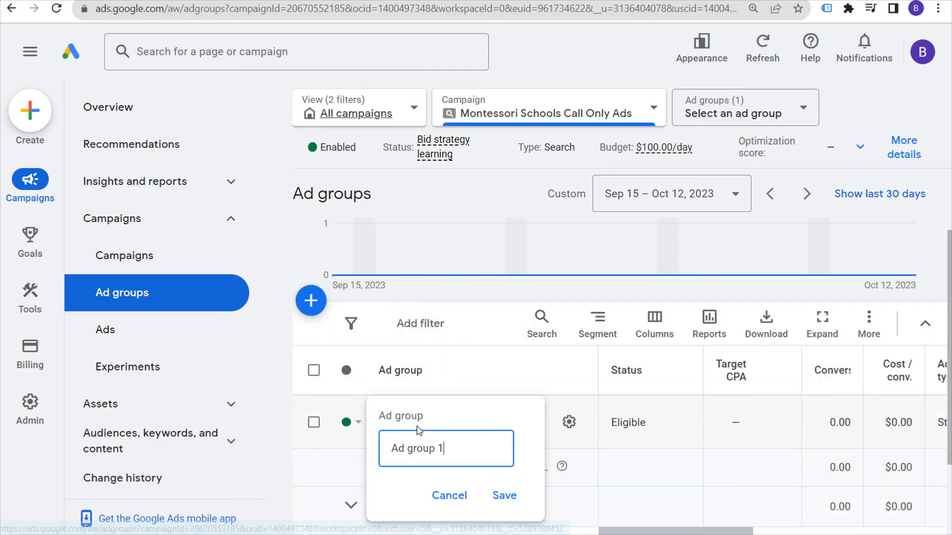
pyautogui.tripleClick(427, 451)
pyautogui.write('Montessori Schools')
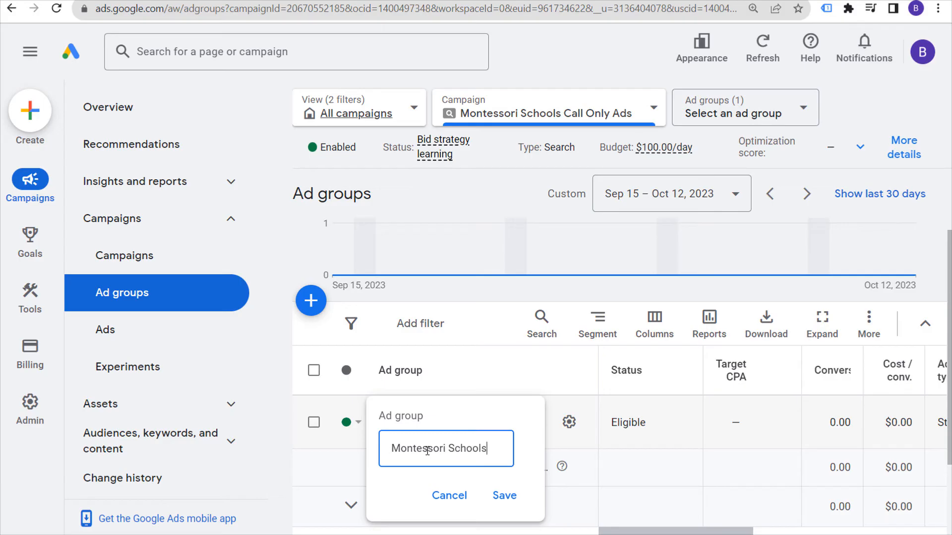
pyautogui.click(504, 496)
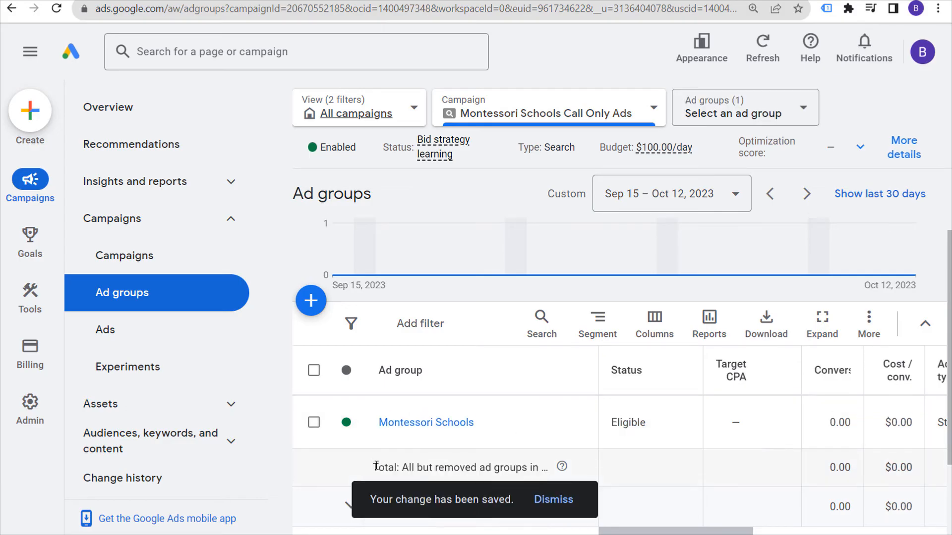
# Start a new ad group in the campaign and request keyword suggestions for the product or service "montessori schools"
pyautogui.click(310, 296)
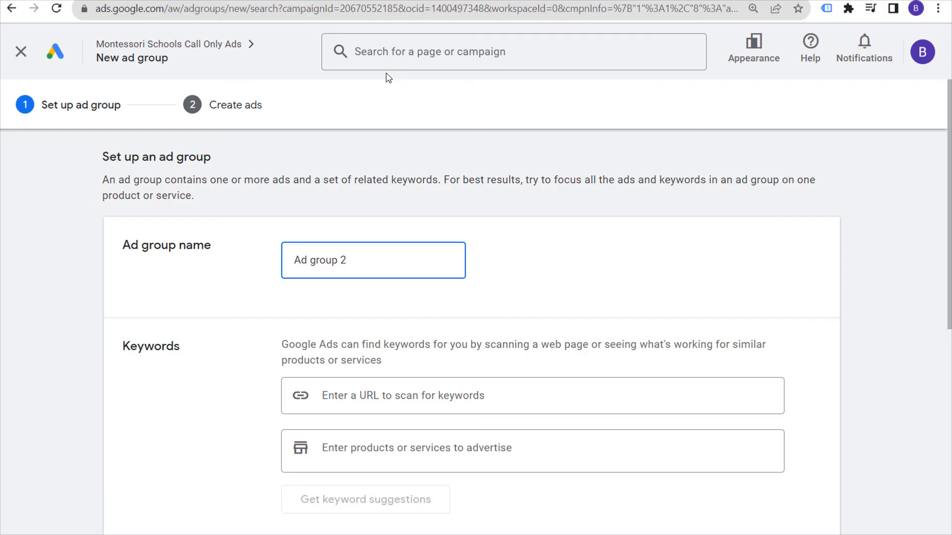
pyautogui.moveTo(376, 261); pyautogui.dragTo(261, 265)
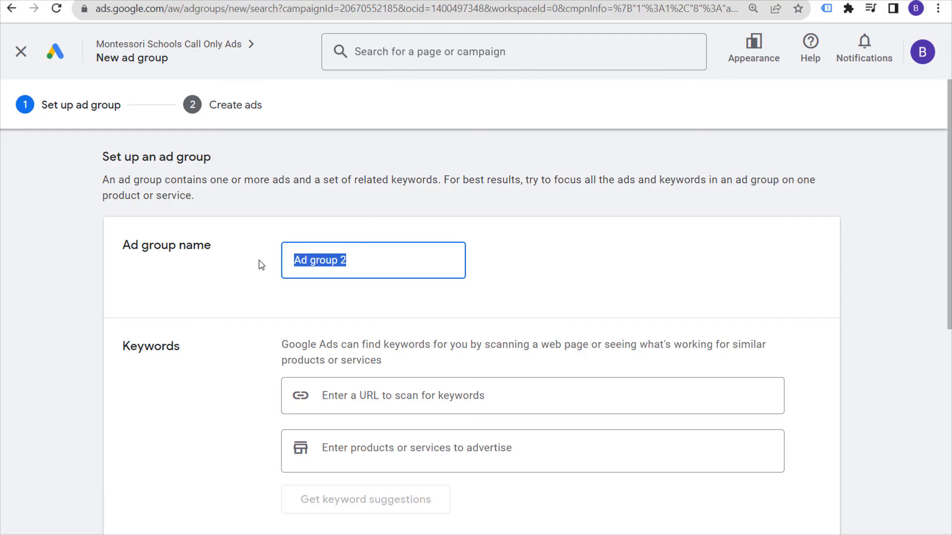
pyautogui.click(411, 451)
pyautogui.scroll(-2, 545, 299)
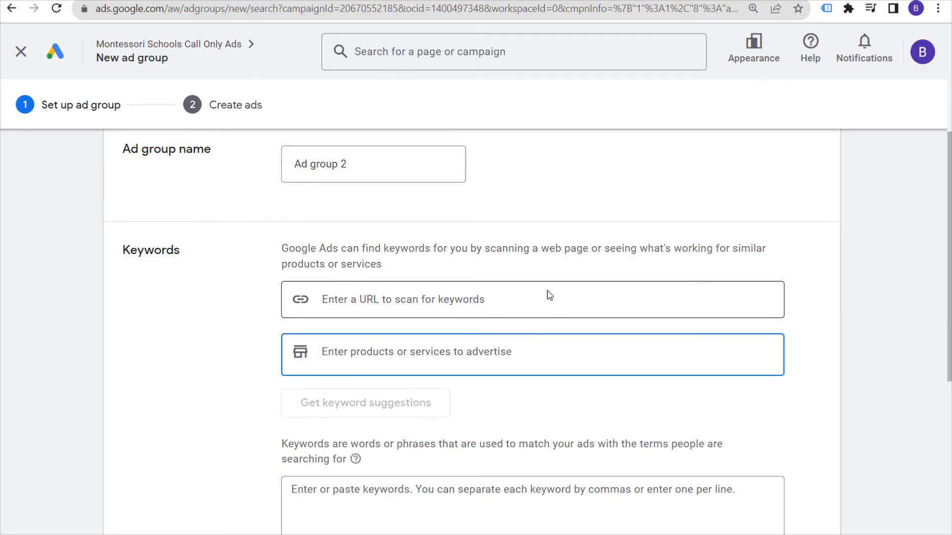
pyautogui.write('montessori scho')
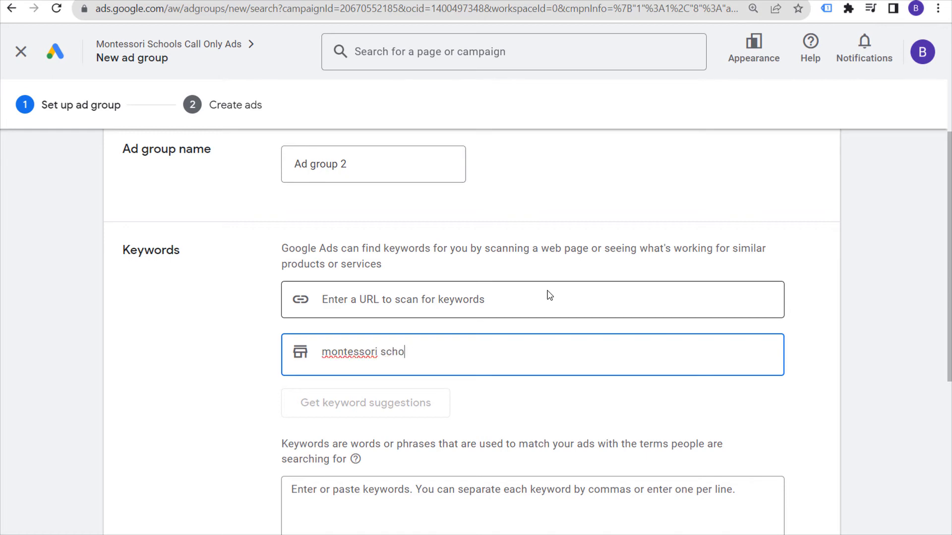
pyautogui.write('ols')
pyautogui.press('Return')
pyautogui.click(423, 402)
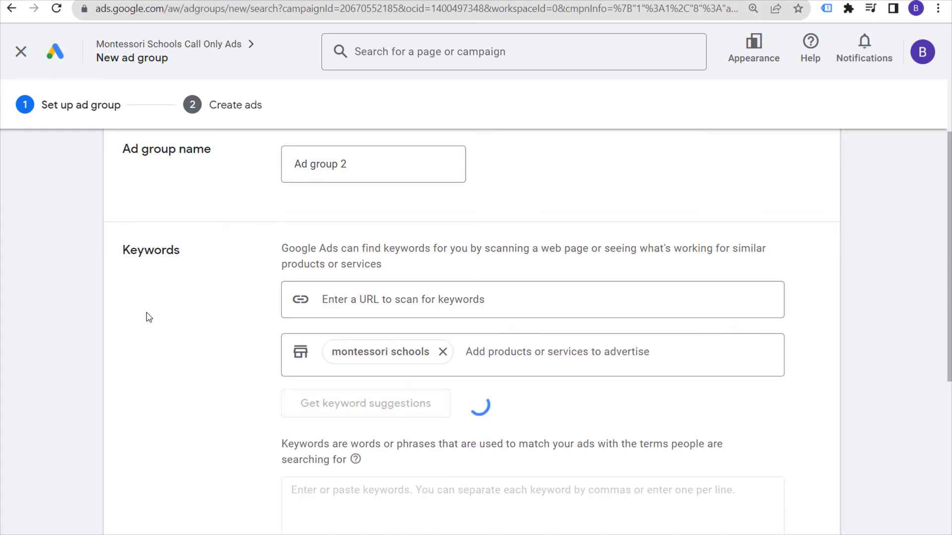
# Remove the suggested keywords except "montessori kindergarten near me" and put that one in double quotes as a phrase match
pyautogui.scroll(-2, 238, 305)
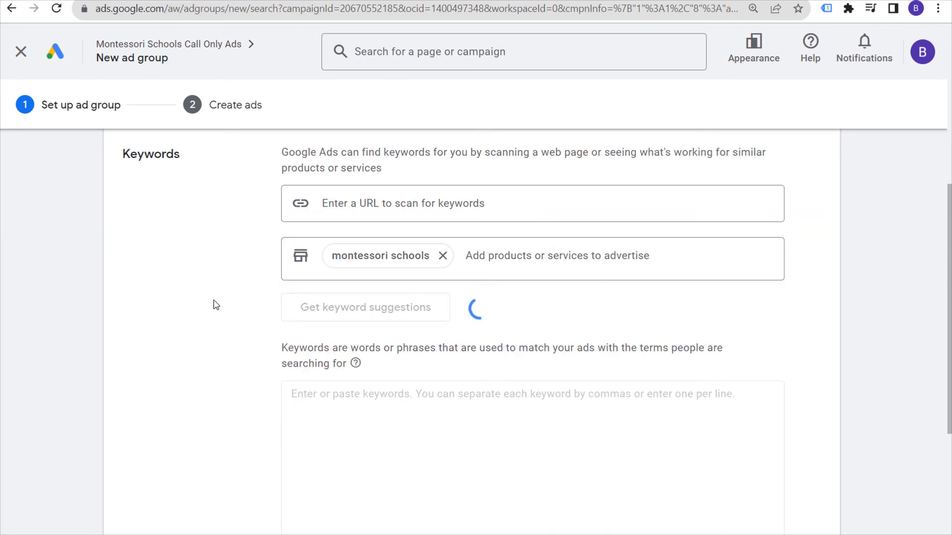
pyautogui.moveTo(329, 435); pyautogui.dragTo(261, 300)
pyautogui.click(444, 432)
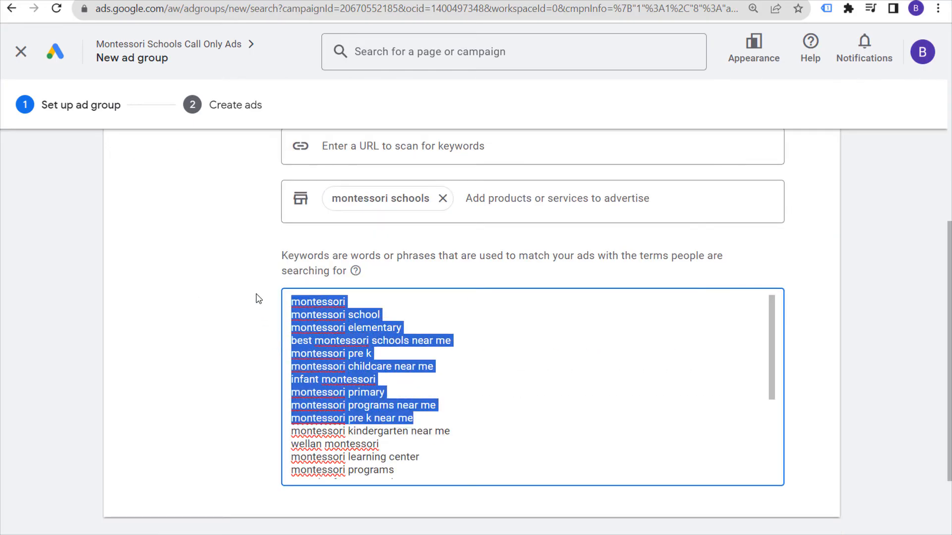
pyautogui.press('BackSpace')
pyautogui.moveTo(291, 330); pyautogui.dragTo(463, 440)
pyautogui.click(463, 374)
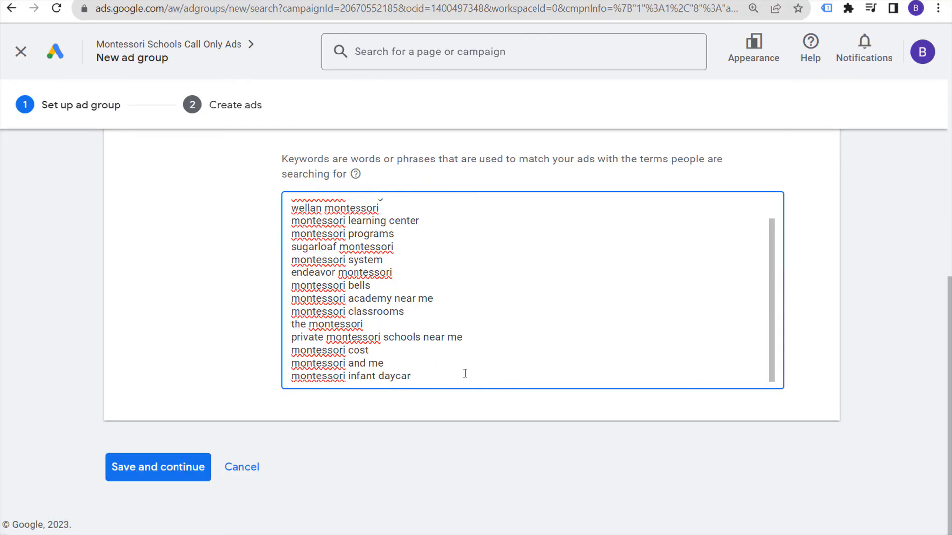
pyautogui.moveTo(464, 373); pyautogui.dragTo(348, 338)
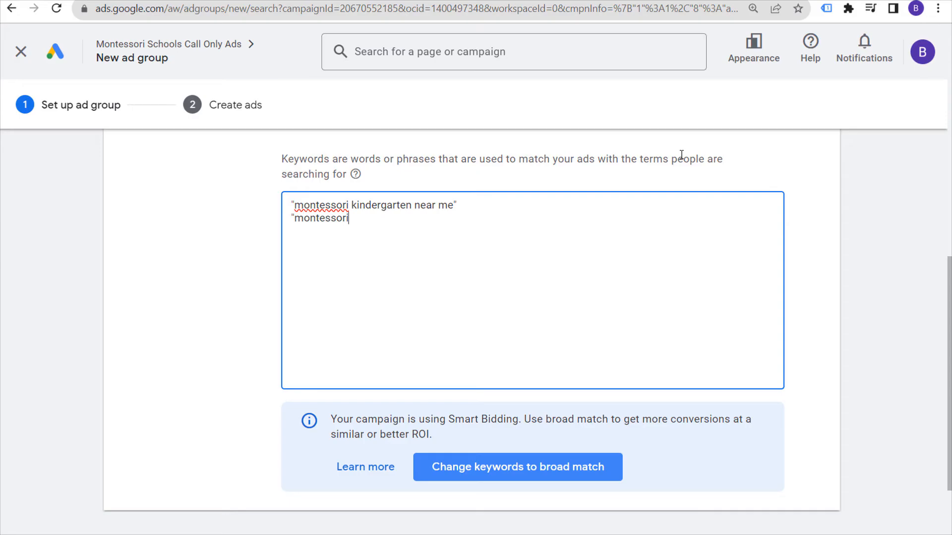
# Write the second keyword, montessori kindergarten, try square brackets around it, and enclose it in double quotes for phrase match
pyautogui.write('ki')
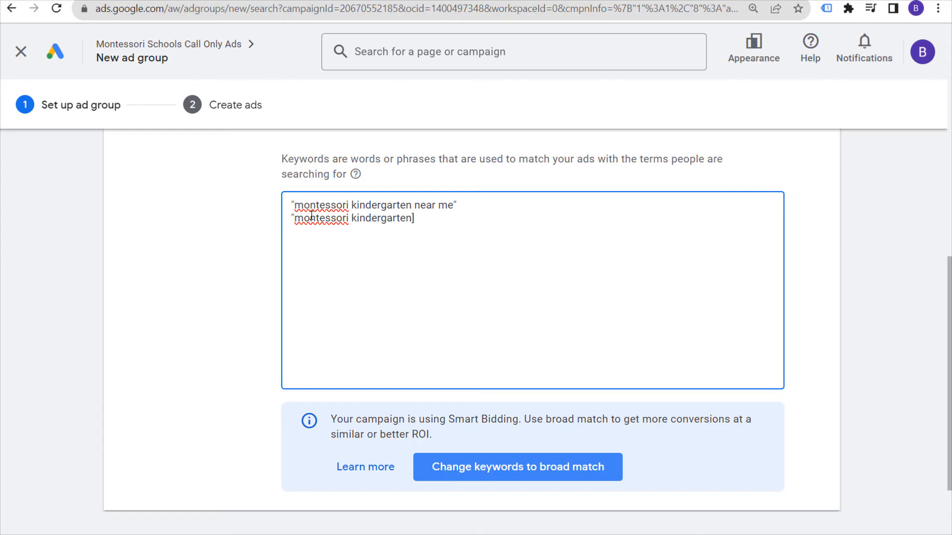
pyautogui.press('BackSpace')
pyautogui.write('[')
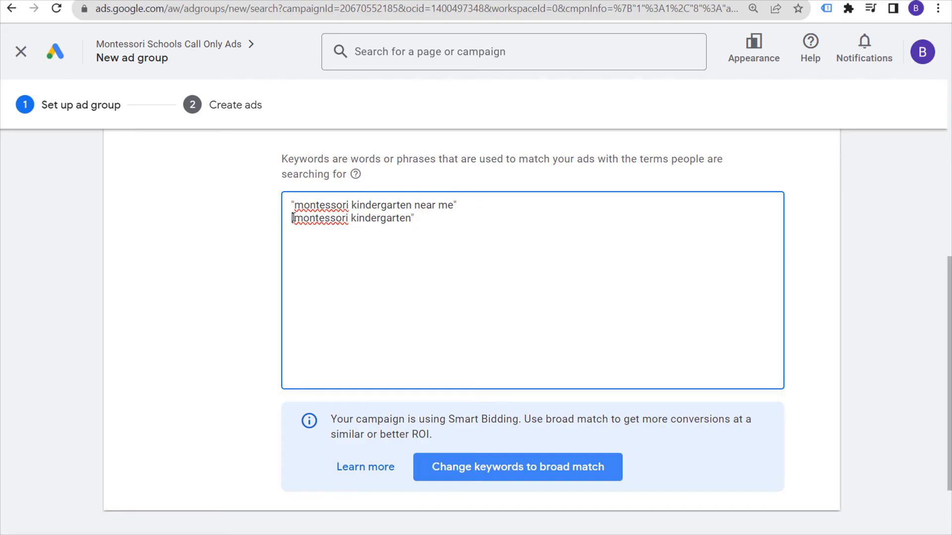
pyautogui.press('BackSpace')
pyautogui.write('"')
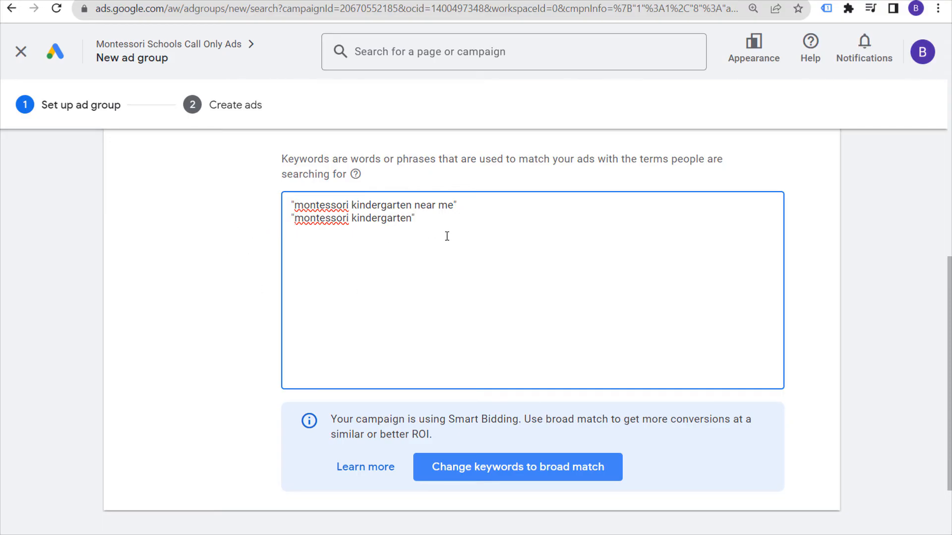
# Name the new ad group "Montessori Kindergarten", save it and continue to creating its ads
pyautogui.scroll(2, 434, 245)
pyautogui.scroll(2, 551, 317)
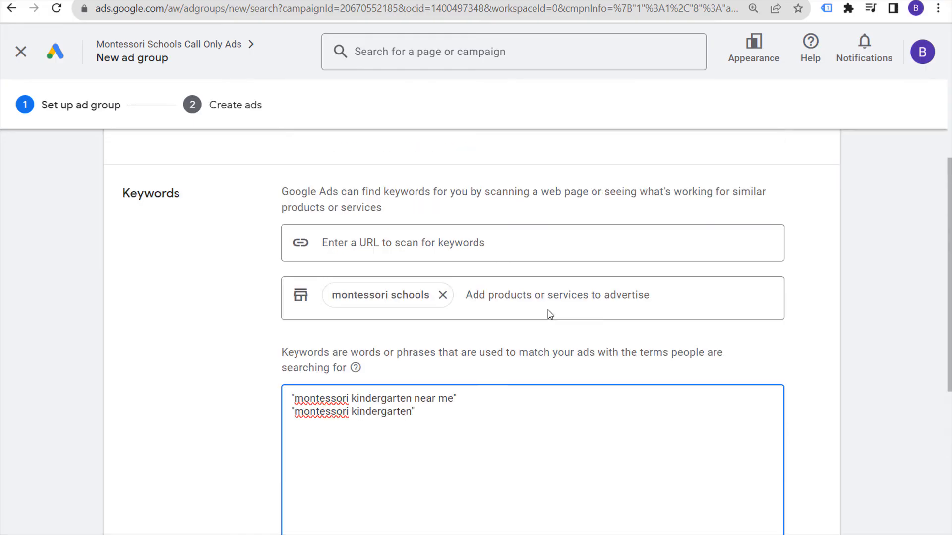
pyautogui.scroll(2, 538, 281)
pyautogui.moveTo(357, 204); pyautogui.dragTo(263, 209)
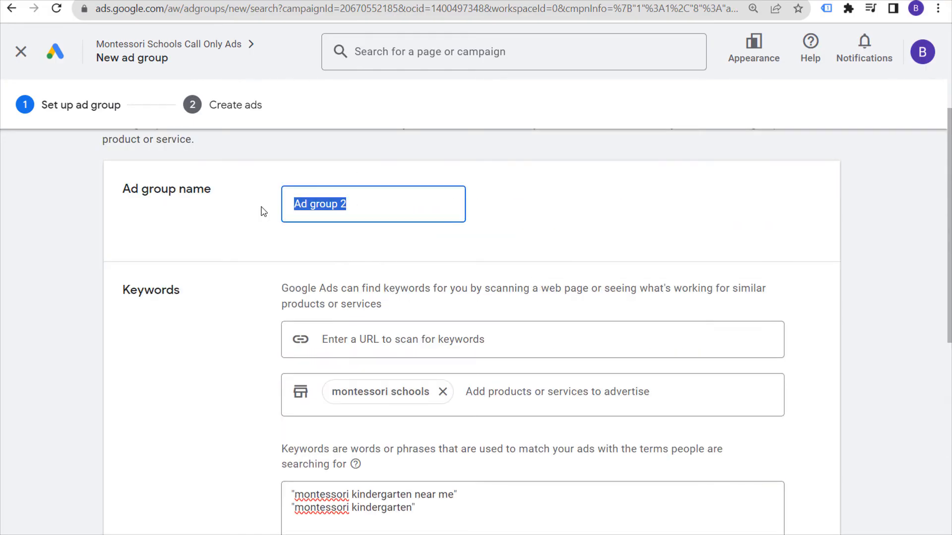
pyautogui.write('Montessori K')
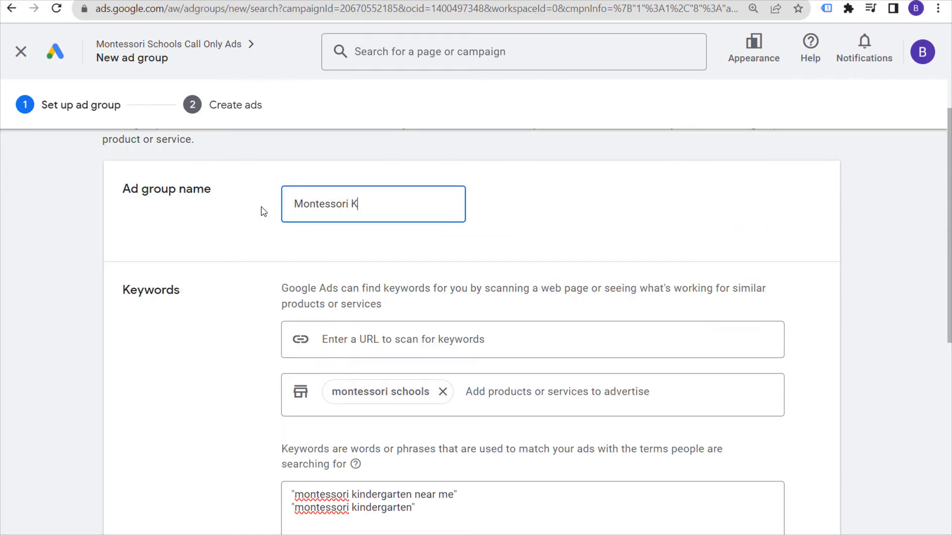
pyautogui.write('indergarten')
pyautogui.scroll(-8, 246, 233)
pyautogui.click(181, 467)
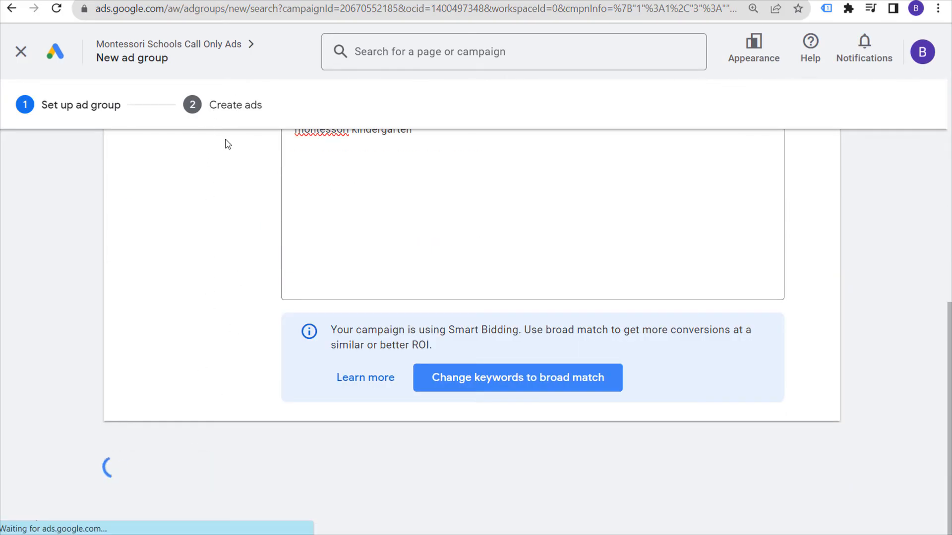
# Write "Best Montessori Kindergarten" as headline 1 of the new call ad in the Montessori Kindergarten ad group
pyautogui.scroll(-2, 446, 342)
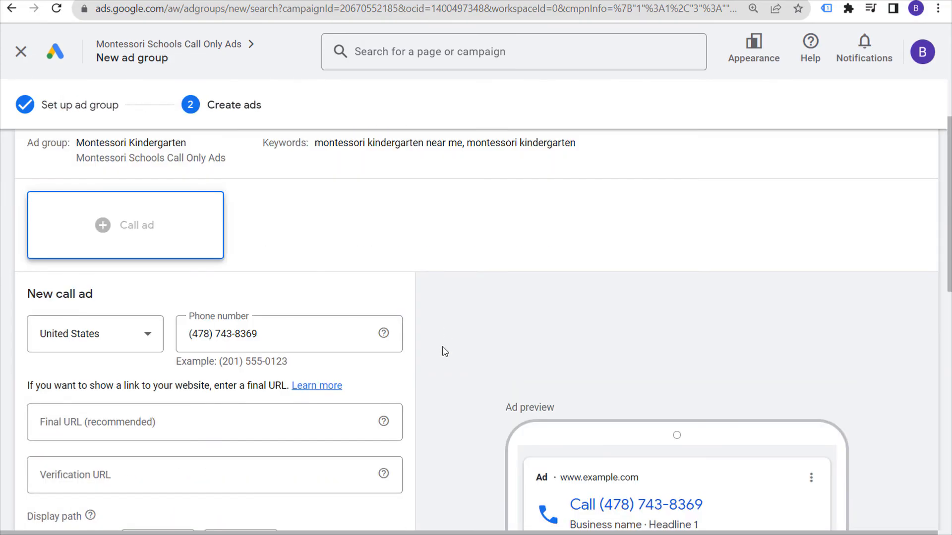
pyautogui.moveTo(349, 142); pyautogui.dragTo(411, 142)
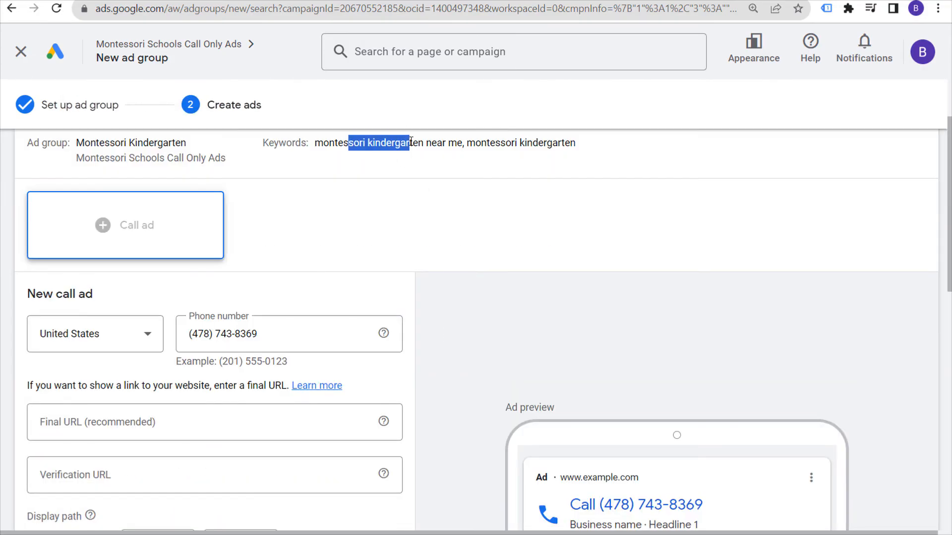
pyautogui.scroll(-7, 498, 250)
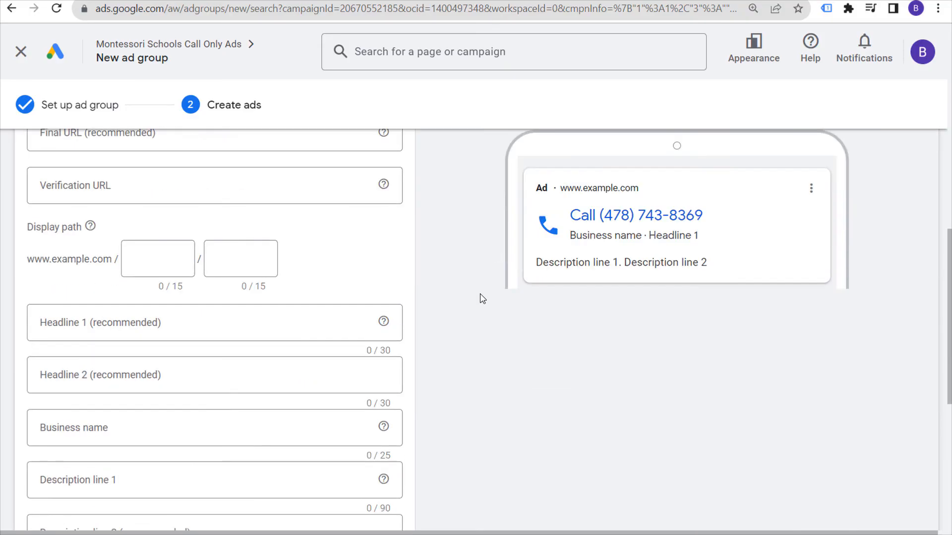
pyautogui.click(137, 220)
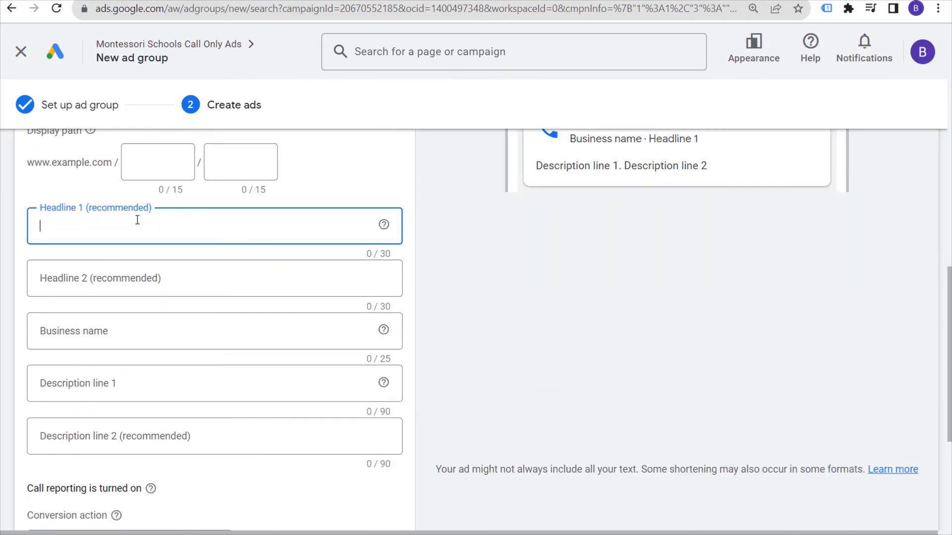
pyautogui.write('Best Montessori ')
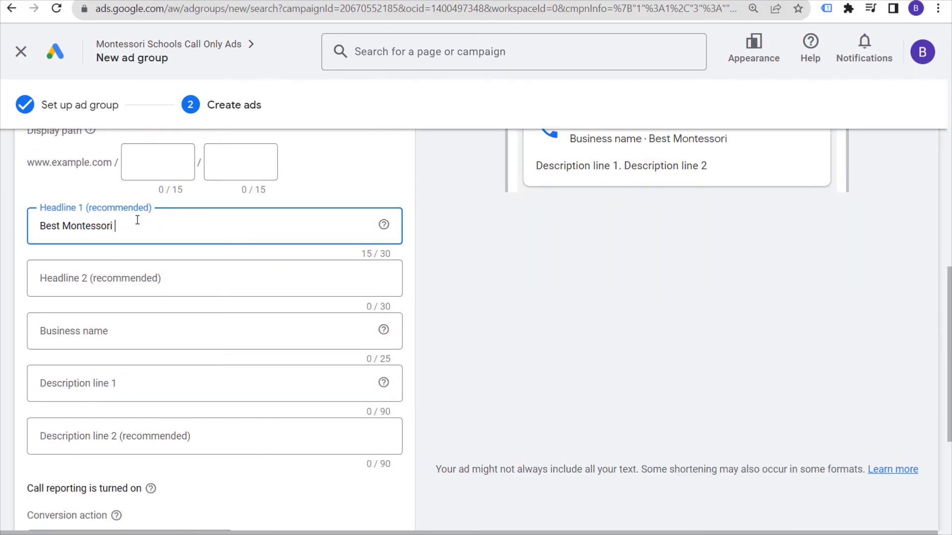
pyautogui.write('Kindergarten')
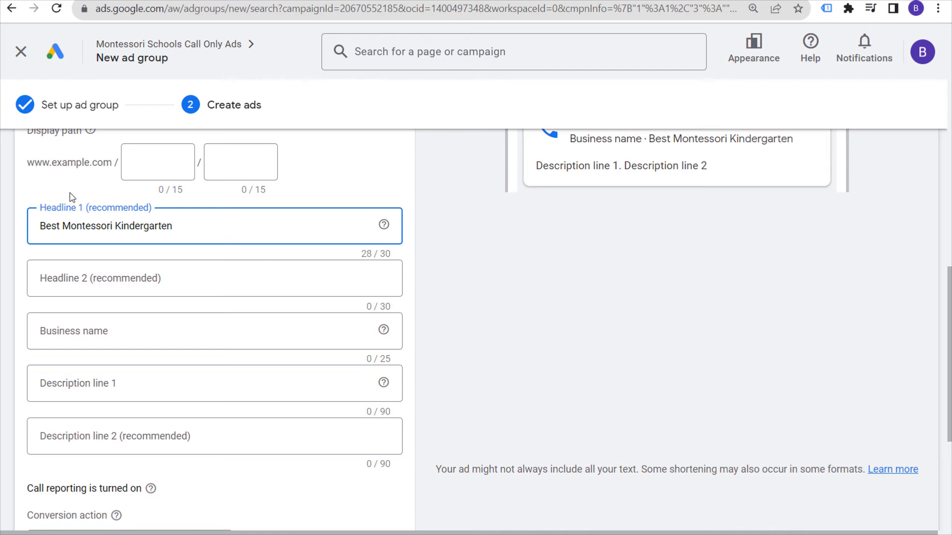
pyautogui.scroll(-5, 507, 212)
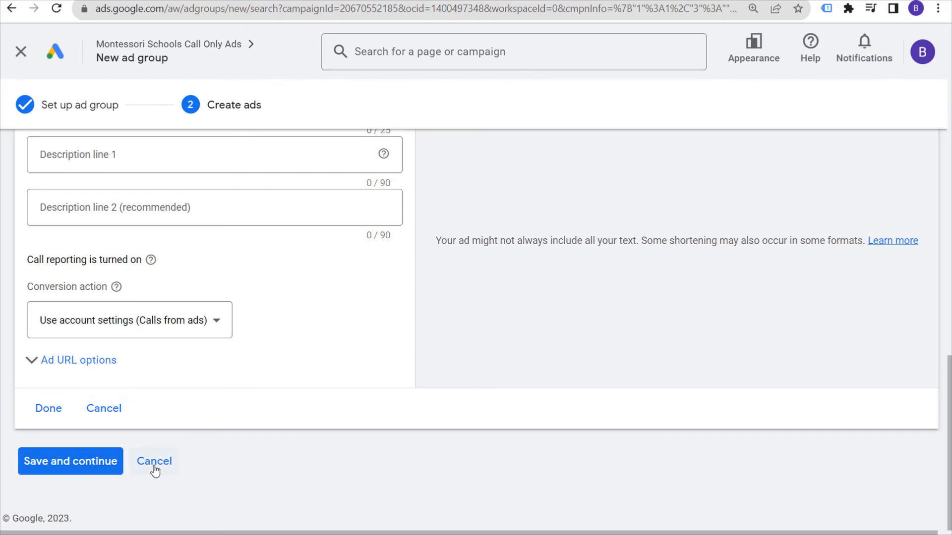
# Discard the call ad draft and save the Montessori Kindergarten ad group without any ads
pyautogui.click(104, 408)
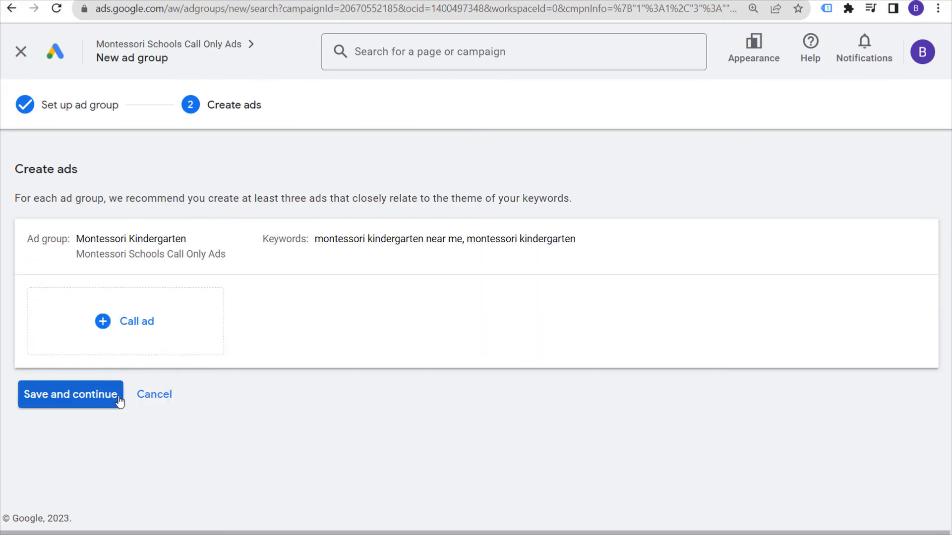
pyautogui.click(155, 395)
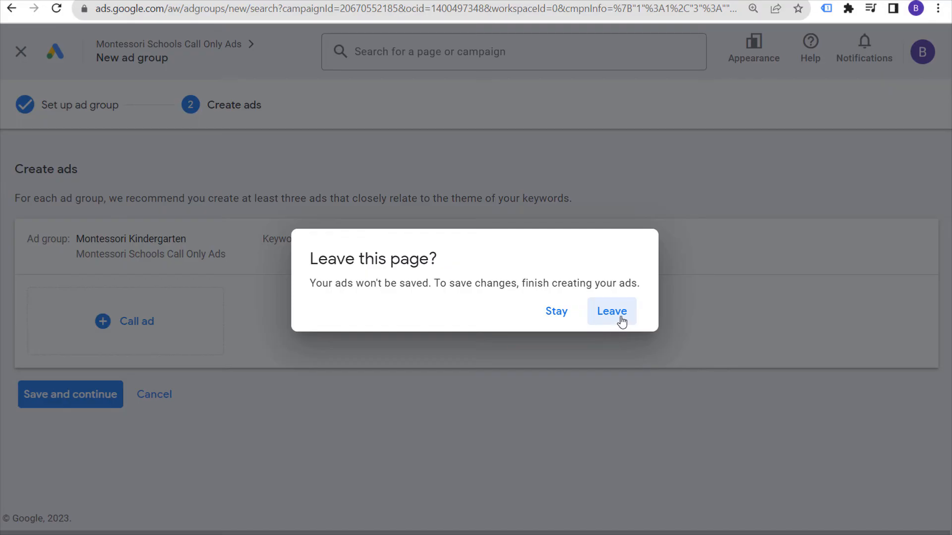
pyautogui.click(564, 316)
pyautogui.click(72, 402)
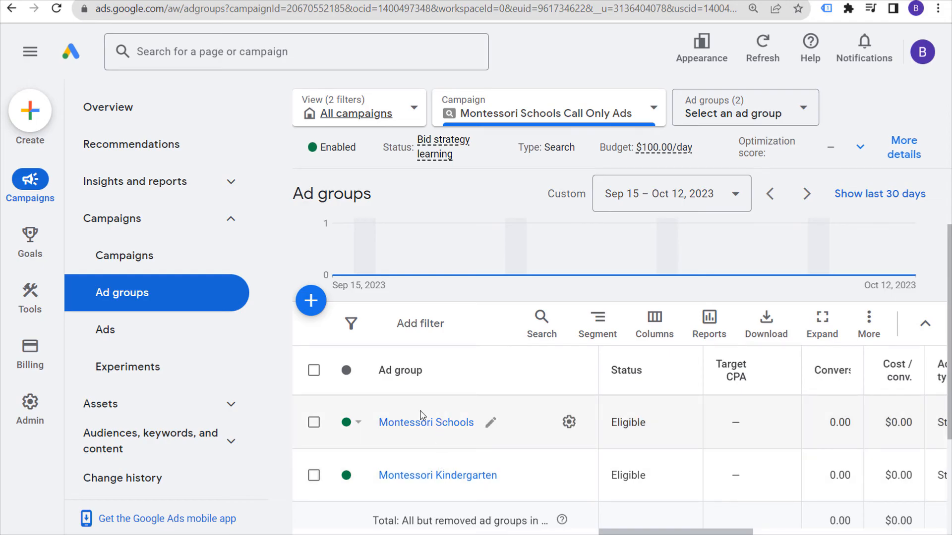
# Examine the search keywords of the Montessori Schools ad group and the BrickPop contact page
pyautogui.click(414, 423)
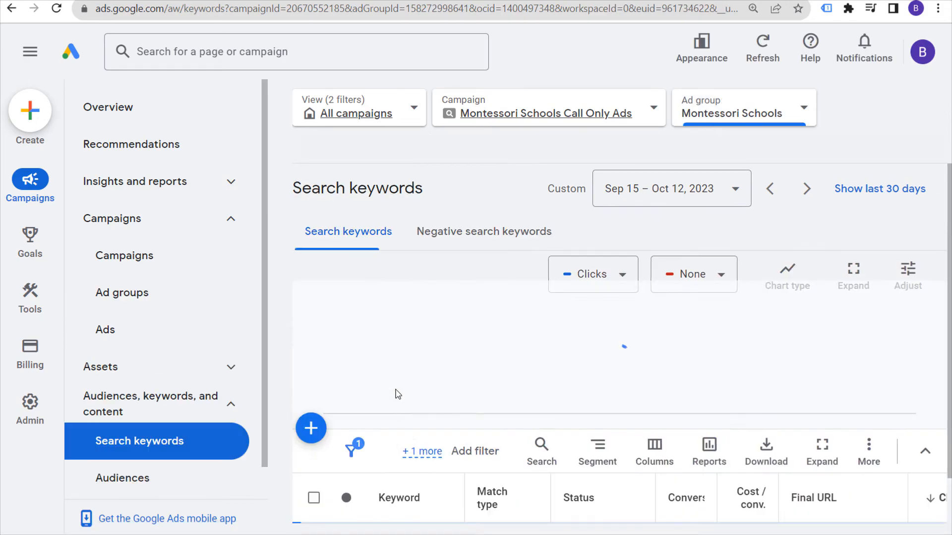
pyautogui.scroll(-5, 723, 437)
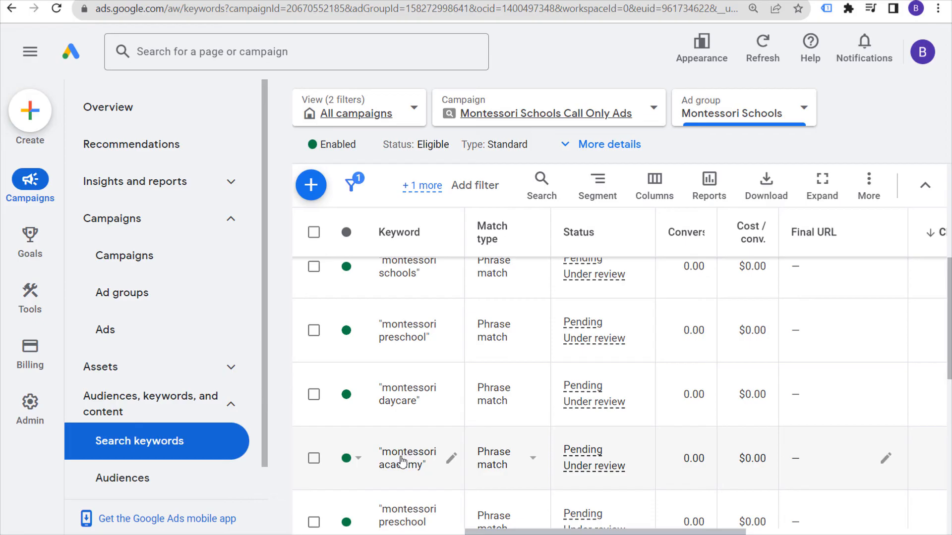
pyautogui.scroll(-4, 521, 431)
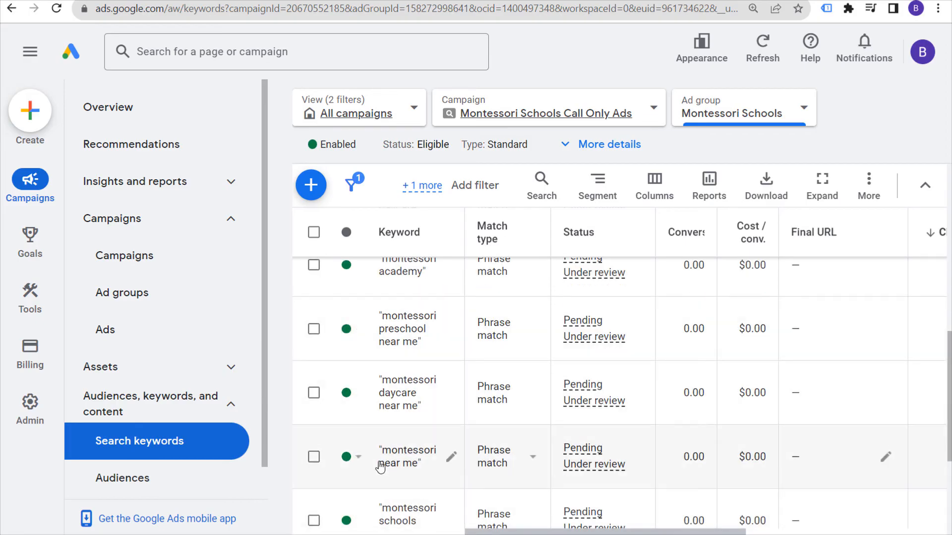
pyautogui.scroll(-2, 397, 506)
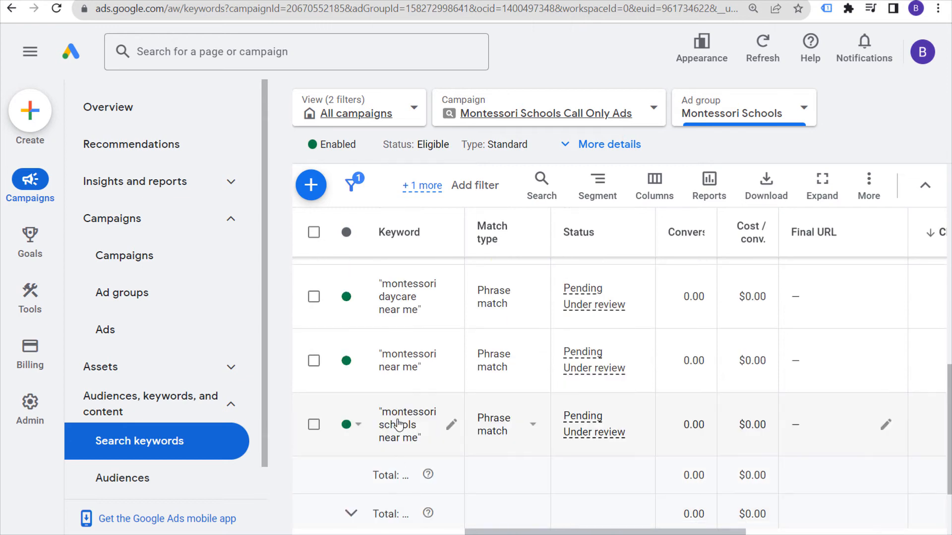
pyautogui.scroll(2, 399, 424)
pyautogui.scroll(4, 399, 425)
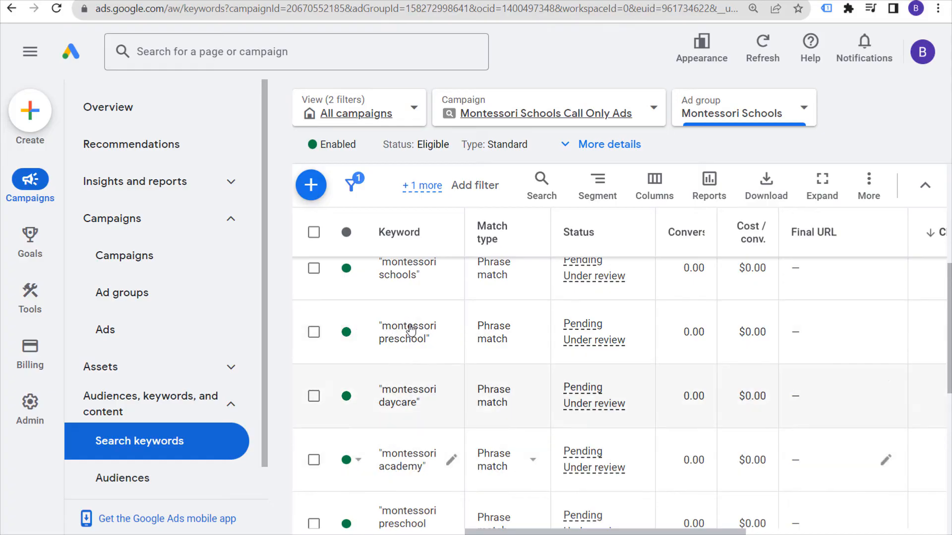
pyautogui.scroll(5, 839, 212)
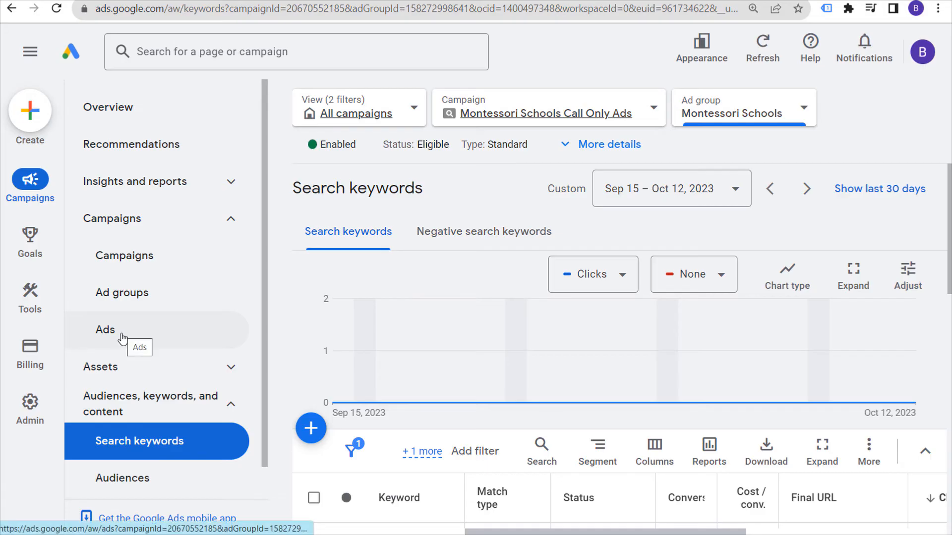
pyautogui.click(123, 340)
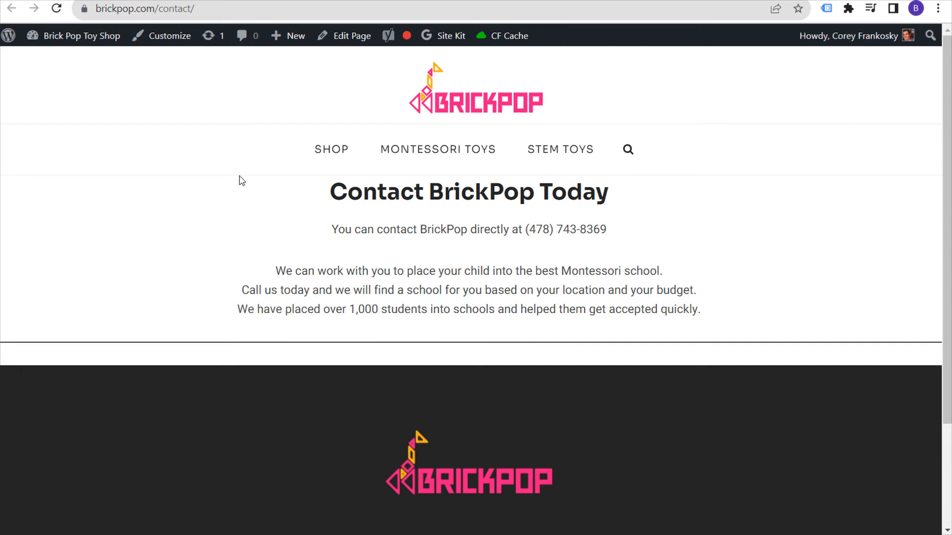
pyautogui.click(54, 0)
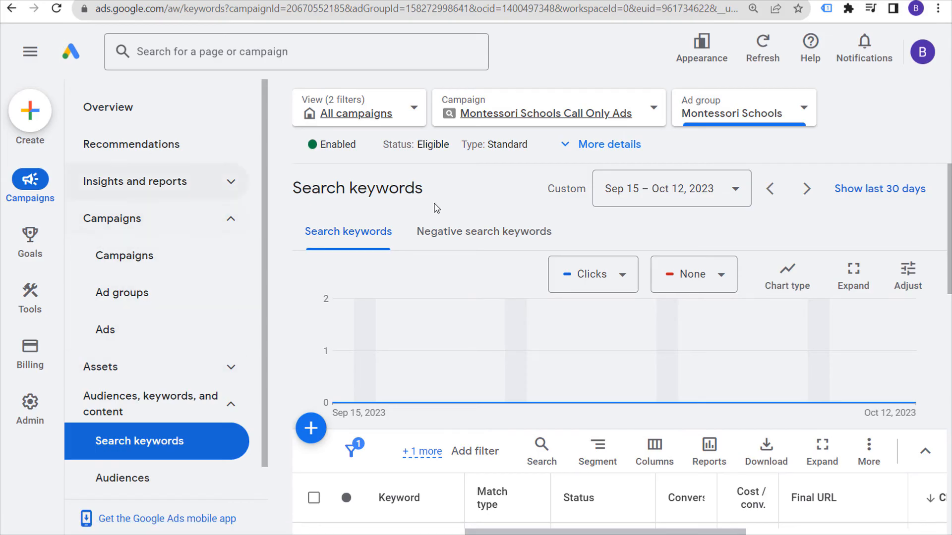
# Switch to the BrickPop Search Campaign and bring up its existing assets
pyautogui.click(386, 116)
pyautogui.click(495, 113)
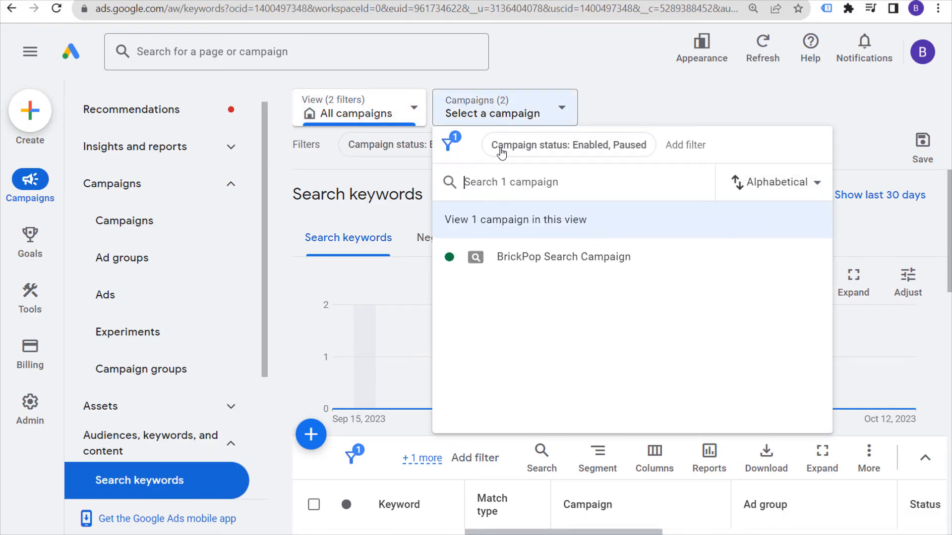
pyautogui.click(545, 256)
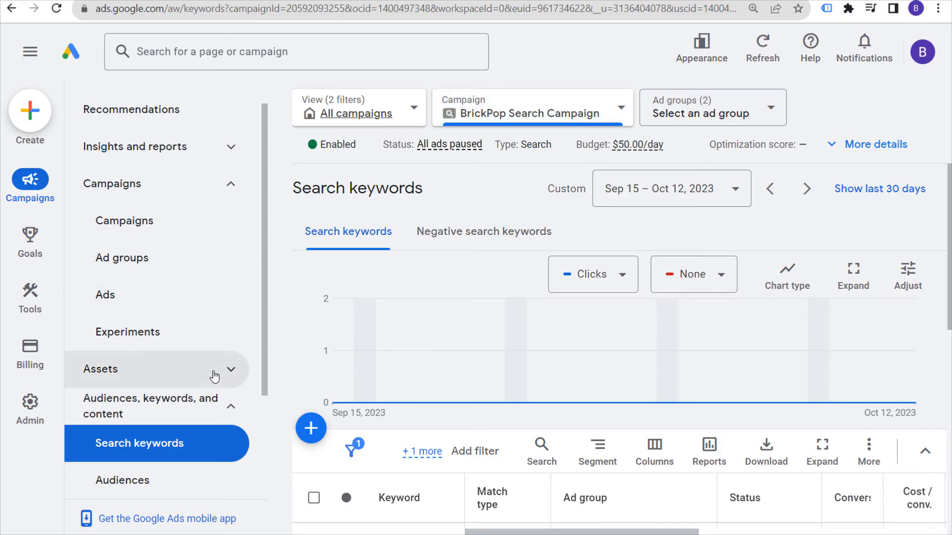
pyautogui.click(228, 369)
pyautogui.click(147, 408)
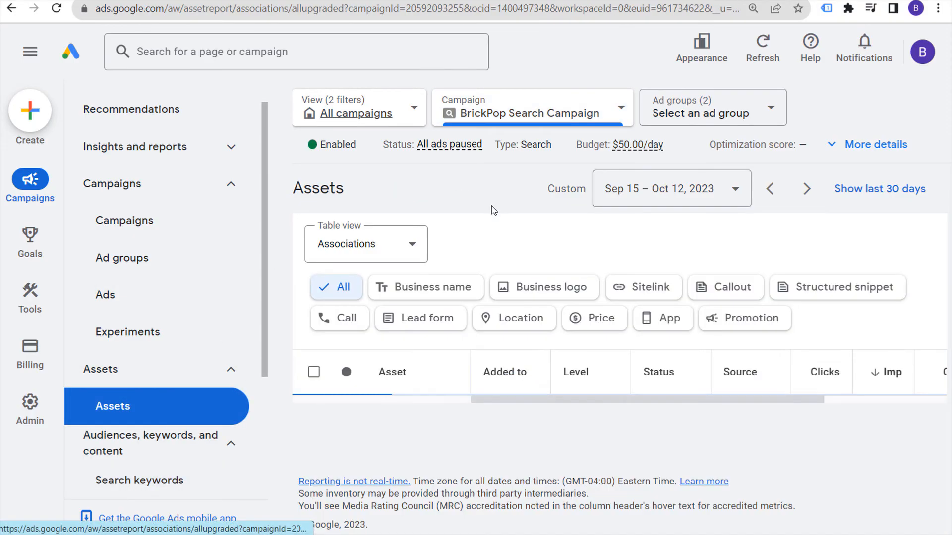
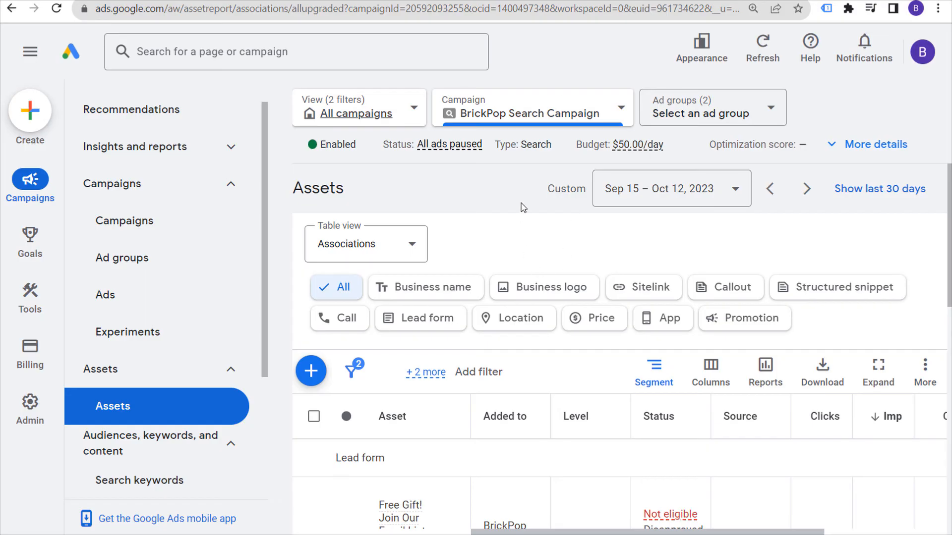
pyautogui.scroll(-4, 545, 223)
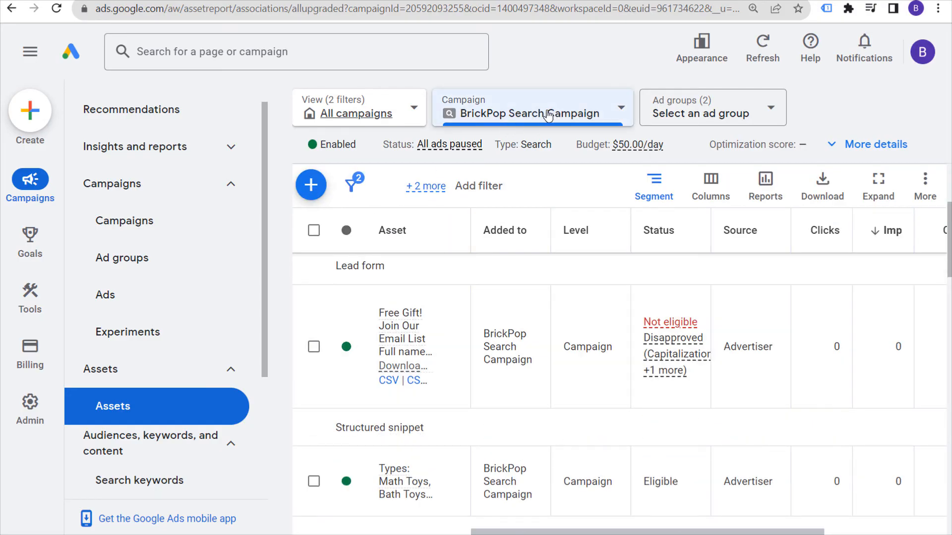
# Start a new call asset for the BrickPop Search Campaign and enter the business phone number copied from the BrickPop contact page
pyautogui.click(312, 184)
pyautogui.click(373, 301)
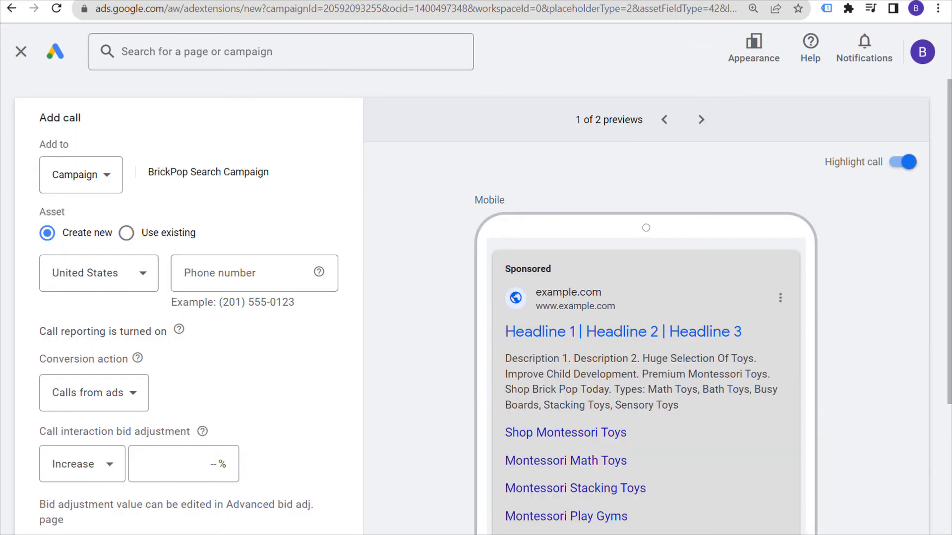
pyautogui.click(342, 1)
pyautogui.moveTo(620, 228); pyautogui.dragTo(524, 224)
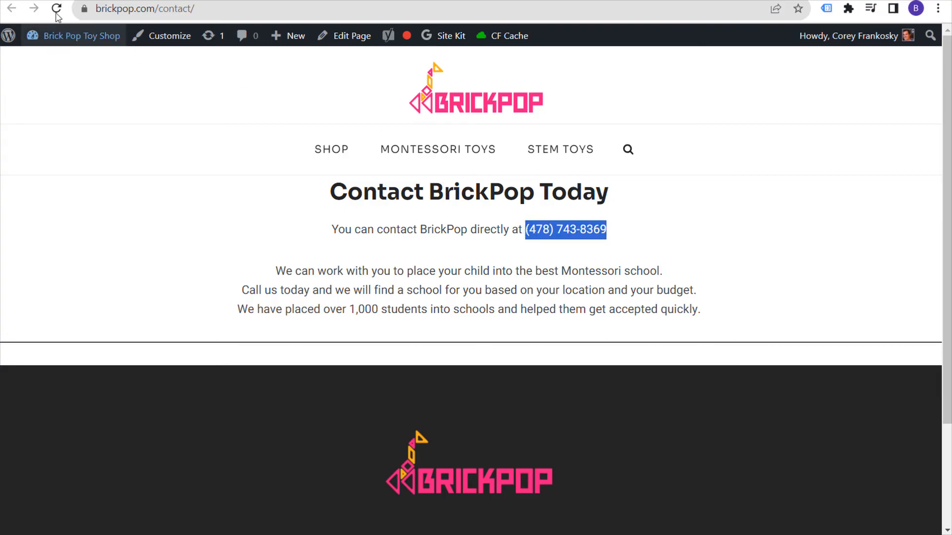
pyautogui.hotkey('ctrl', 'c')
pyautogui.click(124, 1)
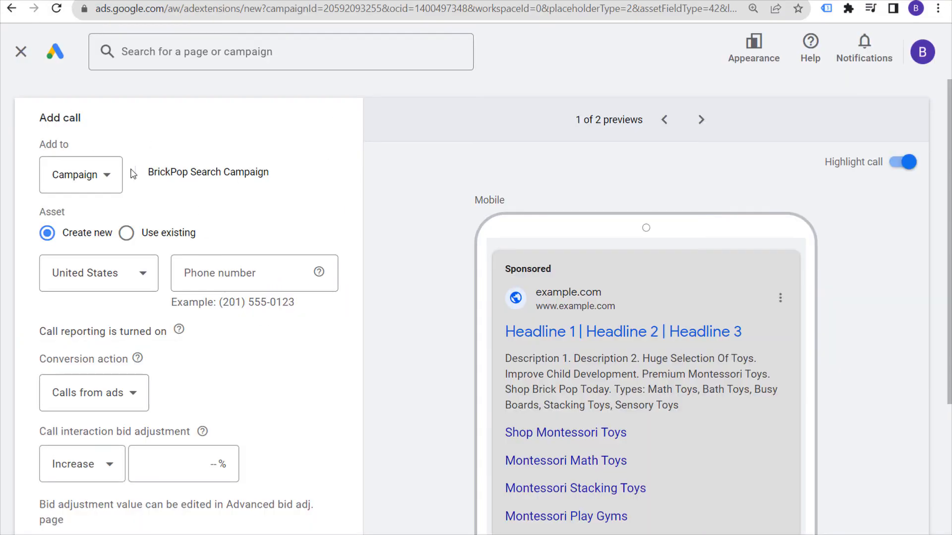
pyautogui.click(205, 272)
pyautogui.hotkey('ctrl', 'v')
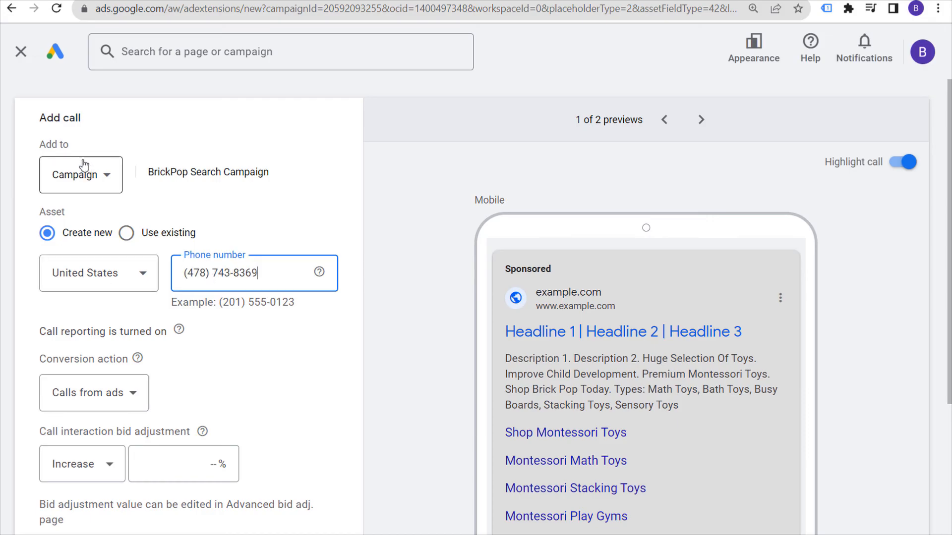
# Examine the levels the call asset can be added to and BrickPop's Montessori Busy Boards page, and choose Campaign as the level
pyautogui.click(101, 182)
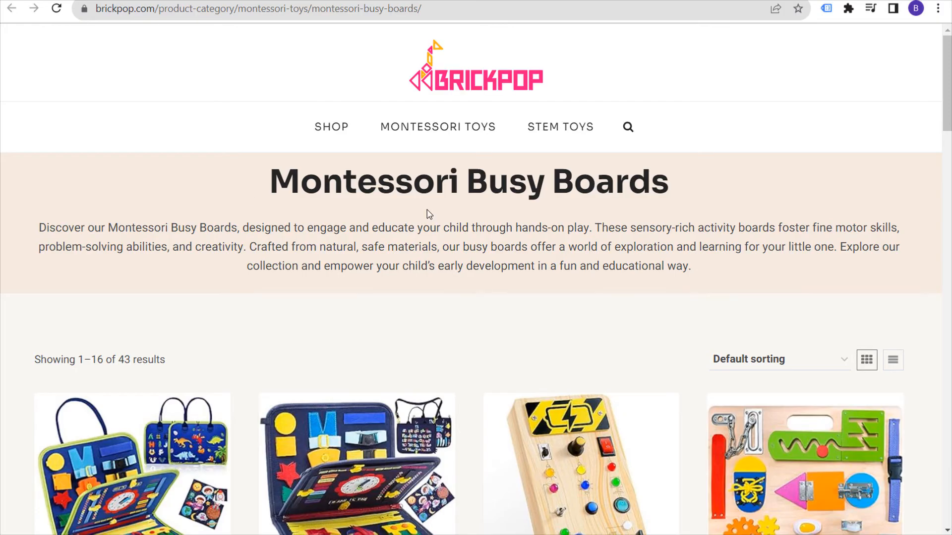
pyautogui.scroll(-4, 427, 213)
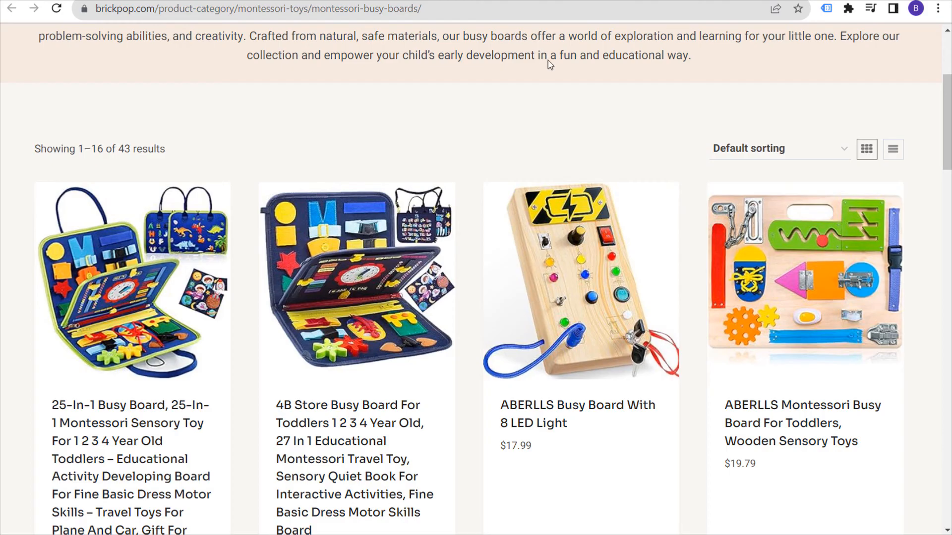
pyautogui.scroll(1, 489, 112)
pyautogui.doubleClick(383, 52)
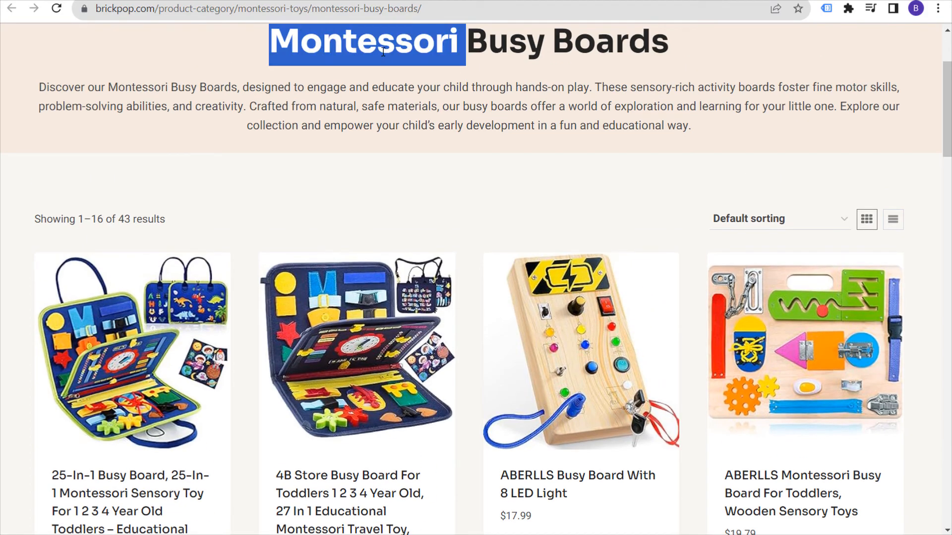
pyautogui.click(387, 102)
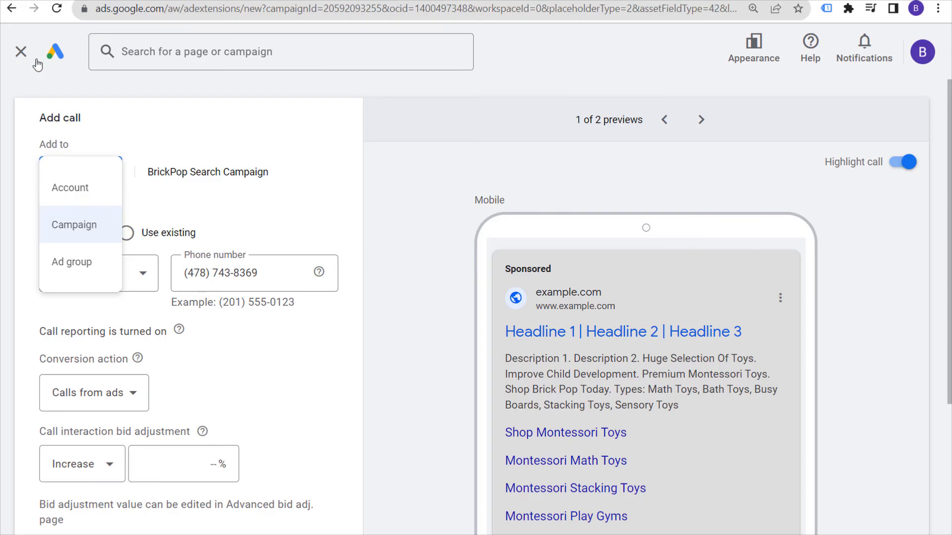
pyautogui.click(82, 234)
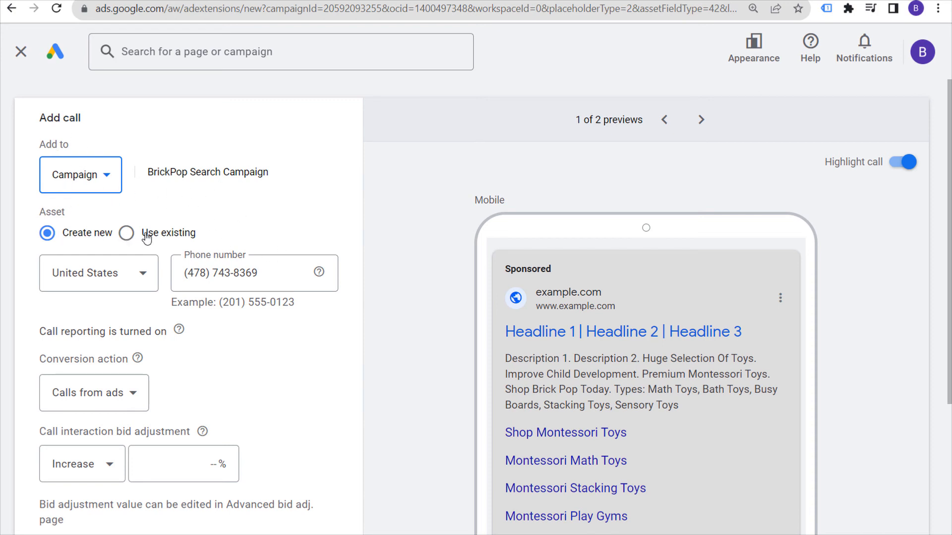
# Set the call asset's conversion action to "Call Assets or Call Only Ads"
pyautogui.scroll(-2, 339, 226)
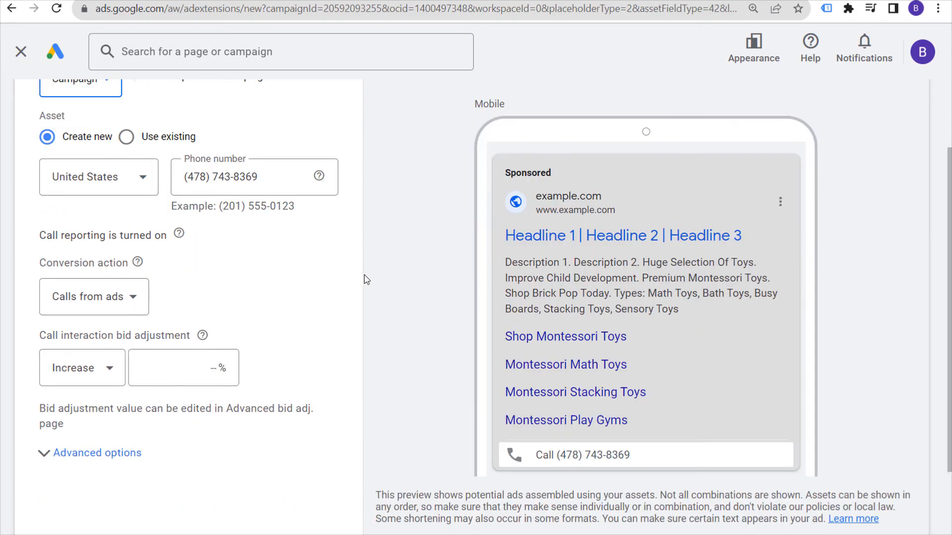
pyautogui.click(119, 296)
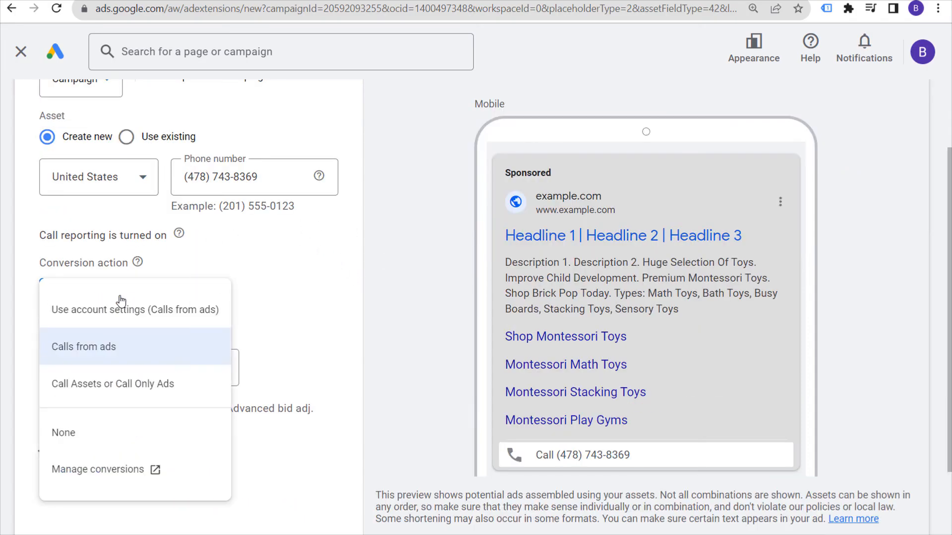
pyautogui.click(113, 395)
pyautogui.scroll(-2, 278, 322)
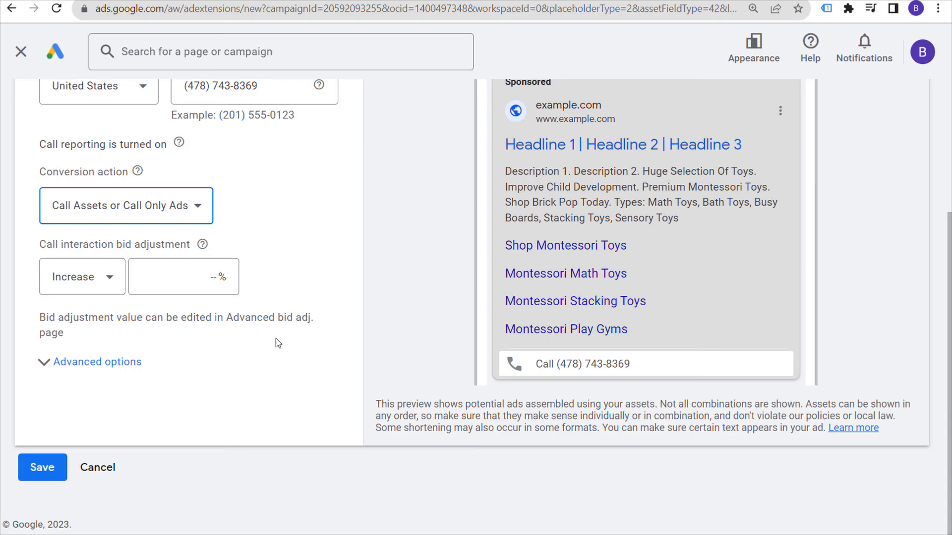
# Set the call asset's call interaction bid adjustment to an increase of 50%
pyautogui.click(170, 243)
pyautogui.click(109, 277)
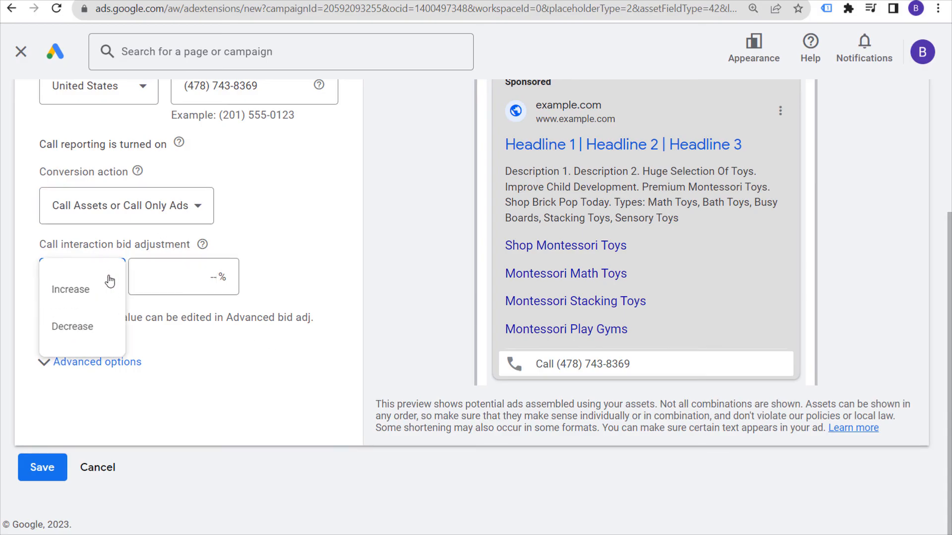
pyautogui.click(71, 300)
pyautogui.click(173, 281)
pyautogui.write('5')
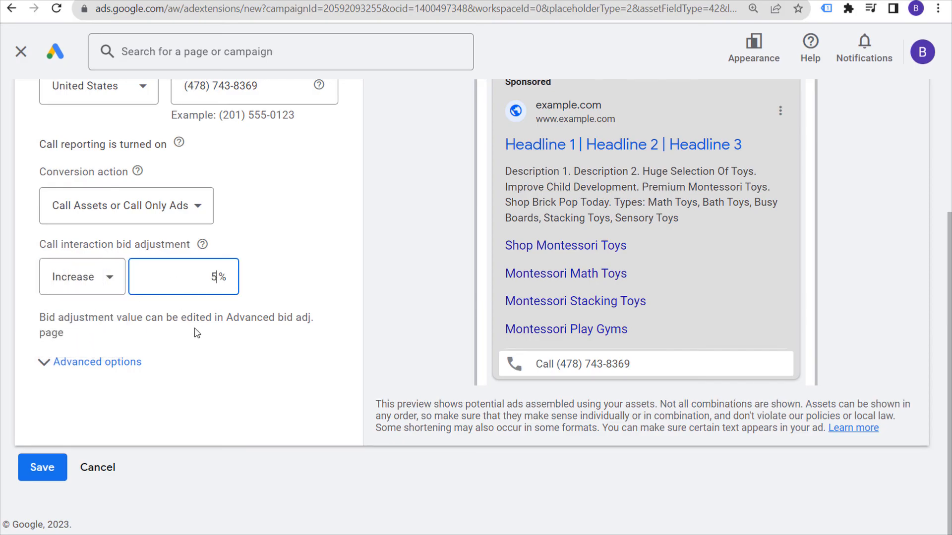
pyautogui.write('0')
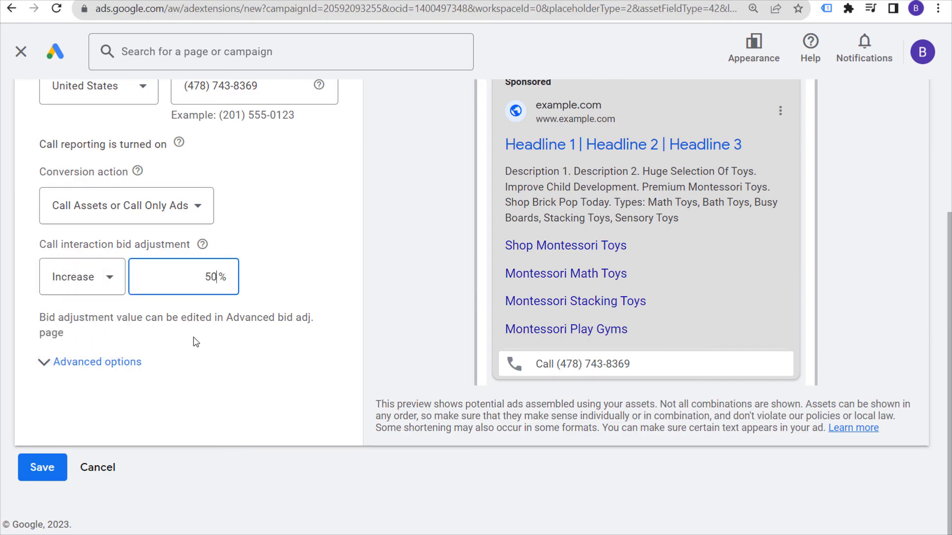
pyautogui.click(201, 249)
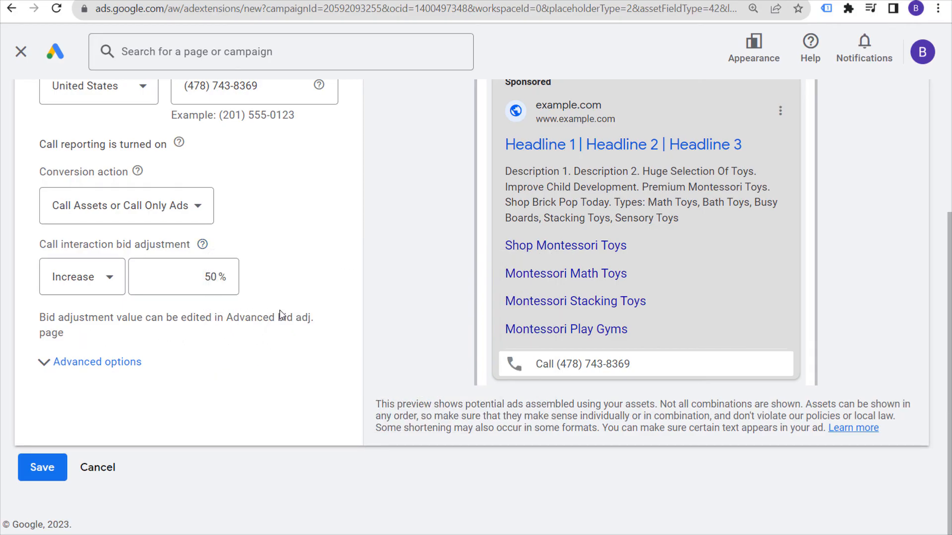
# Set the call asset's call interaction bid adjustment to an increase of 0%
pyautogui.moveTo(197, 253)
pyautogui.click(118, 288)
pyautogui.doubleClick(208, 277)
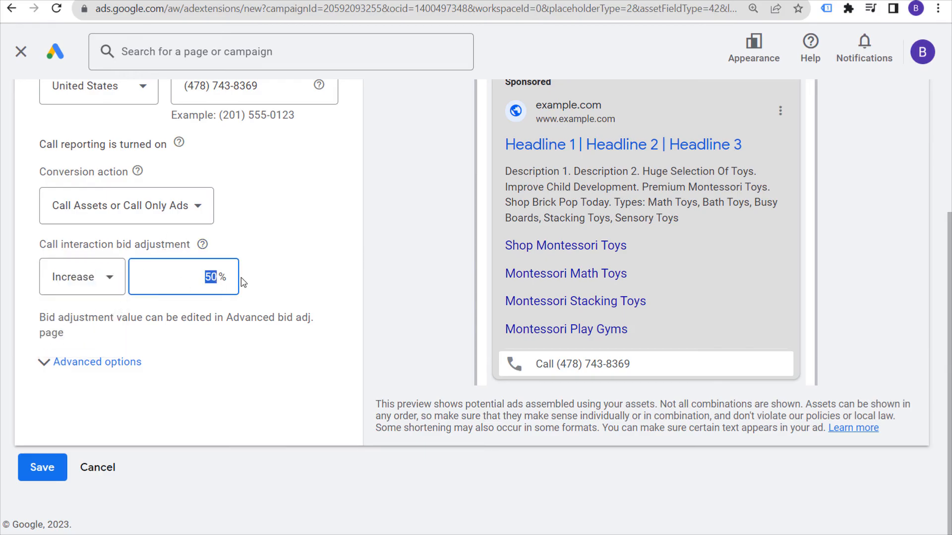
pyautogui.write('0')
pyautogui.click(285, 285)
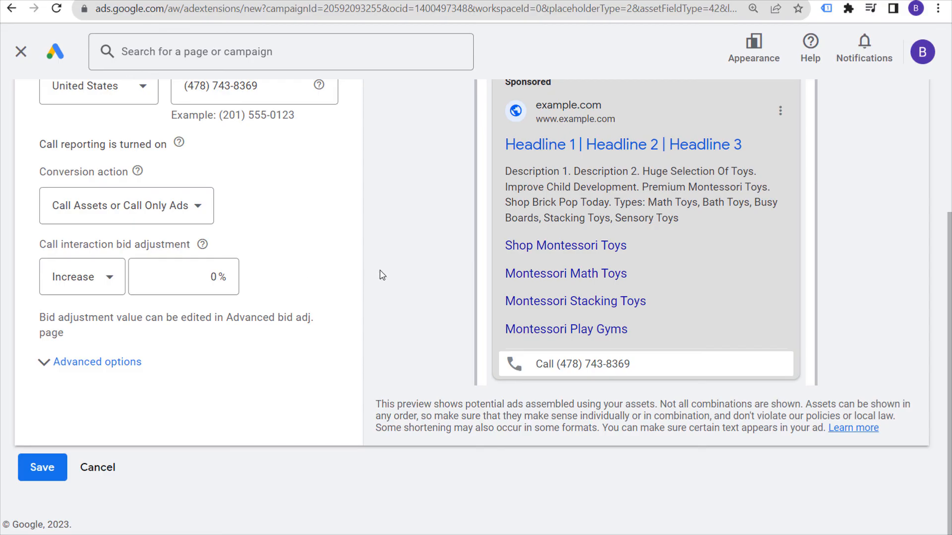
pyautogui.doubleClick(212, 277)
pyautogui.click(331, 273)
pyautogui.moveTo(41, 247); pyautogui.dragTo(93, 248)
pyautogui.click(124, 246)
# Examine the day and hour scheduling options in the call asset's advanced settings, keeping All days
pyautogui.click(114, 360)
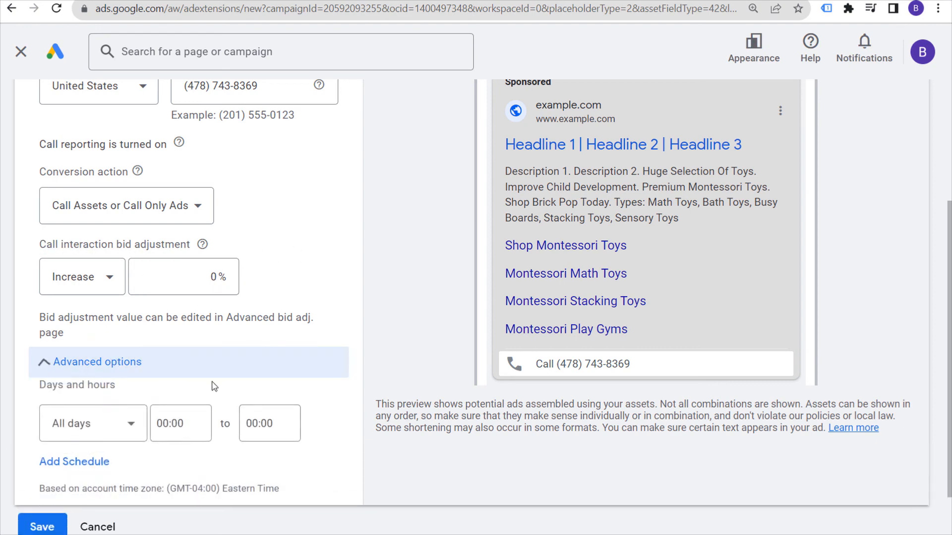
pyautogui.scroll(-2, 413, 254)
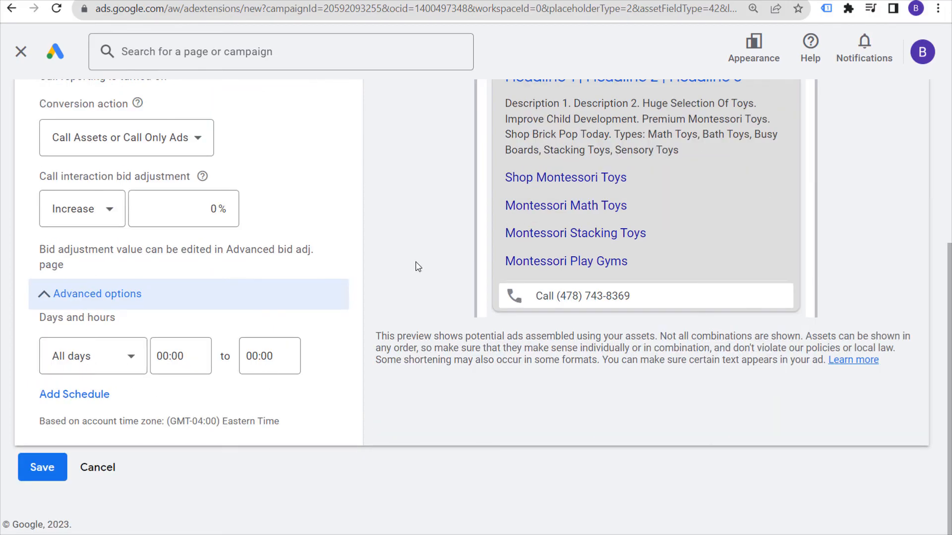
pyautogui.click(122, 360)
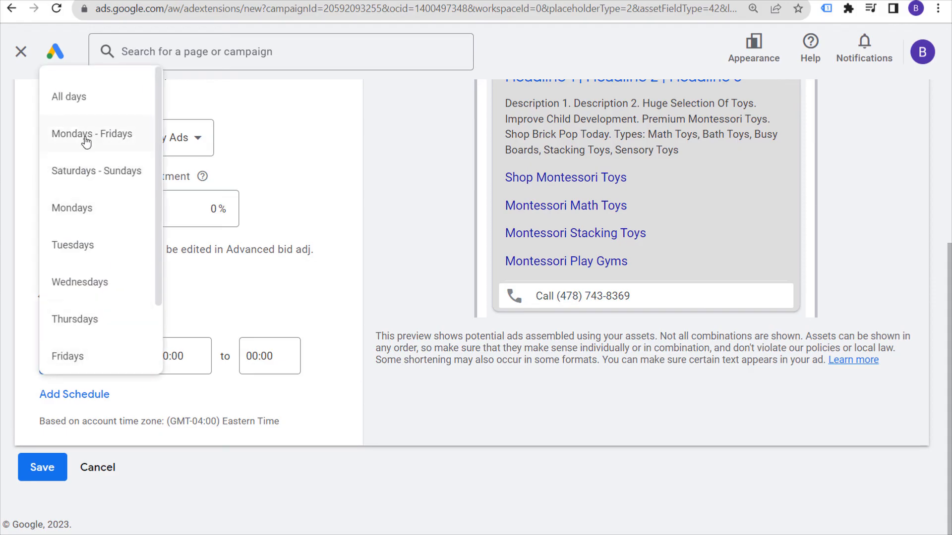
pyautogui.click(64, 97)
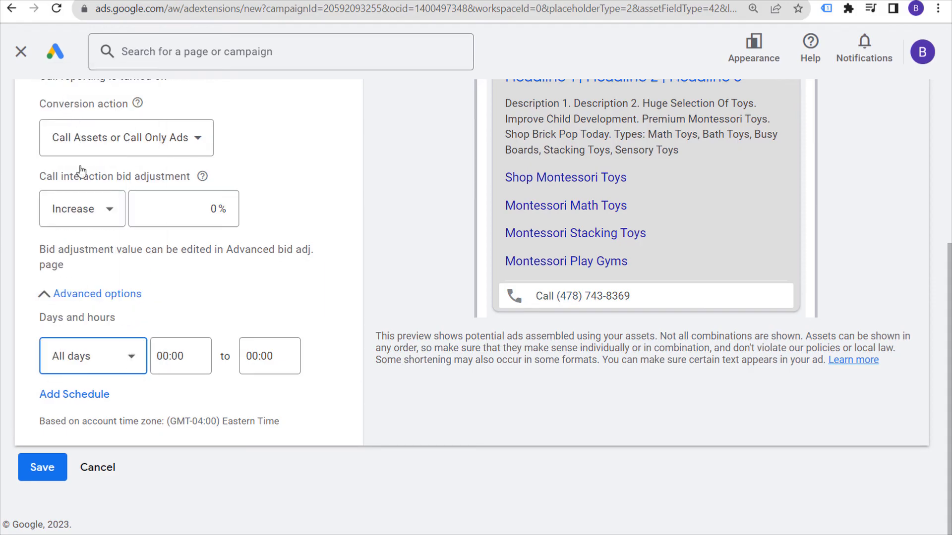
pyautogui.click(69, 297)
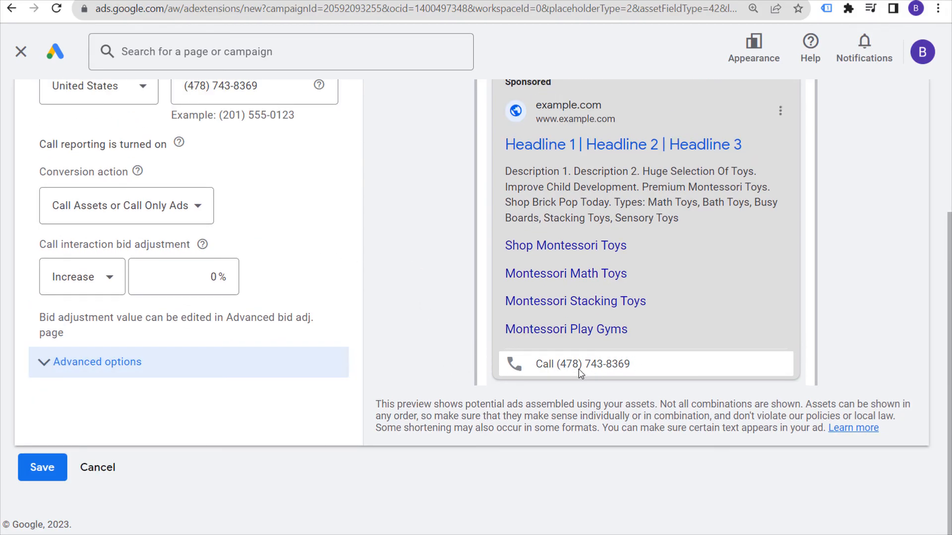
# Compare how the phone number appears in the mobile and desktop previews of the call asset
pyautogui.scroll(4, 493, 333)
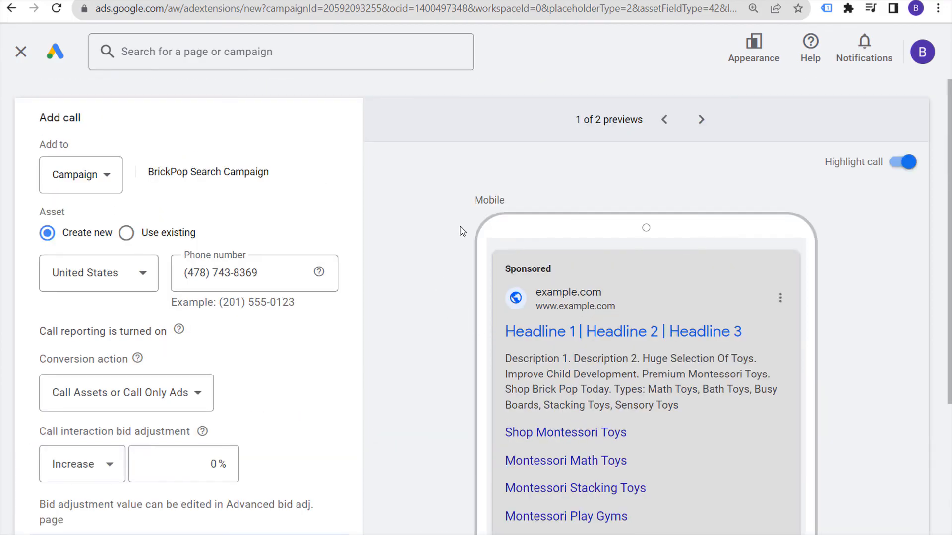
pyautogui.scroll(-4, 444, 272)
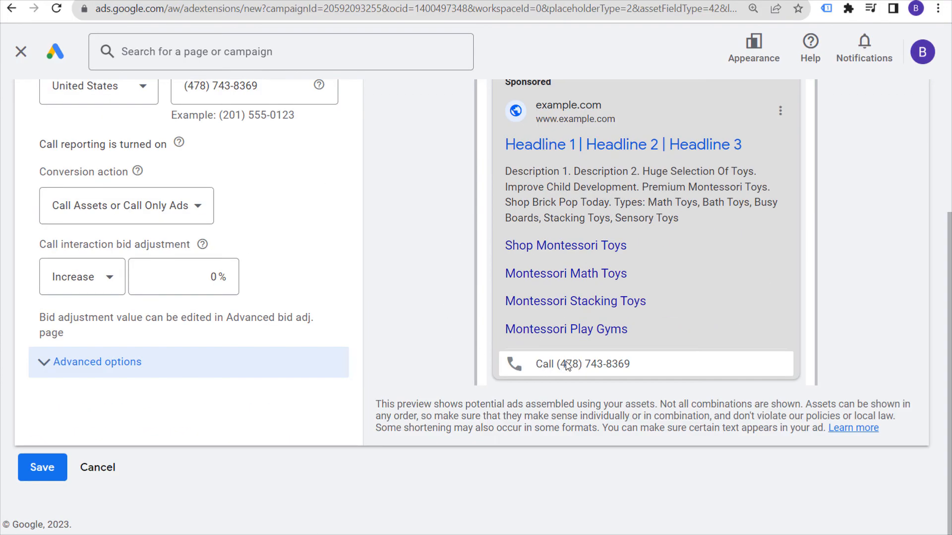
pyautogui.scroll(4, 417, 258)
pyautogui.click(664, 120)
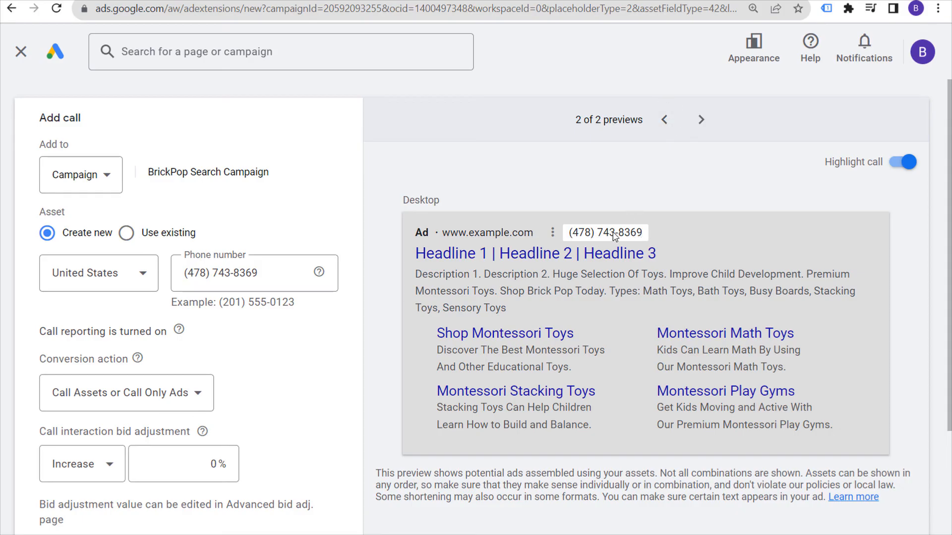
pyautogui.click(701, 119)
pyautogui.scroll(-2, 692, 266)
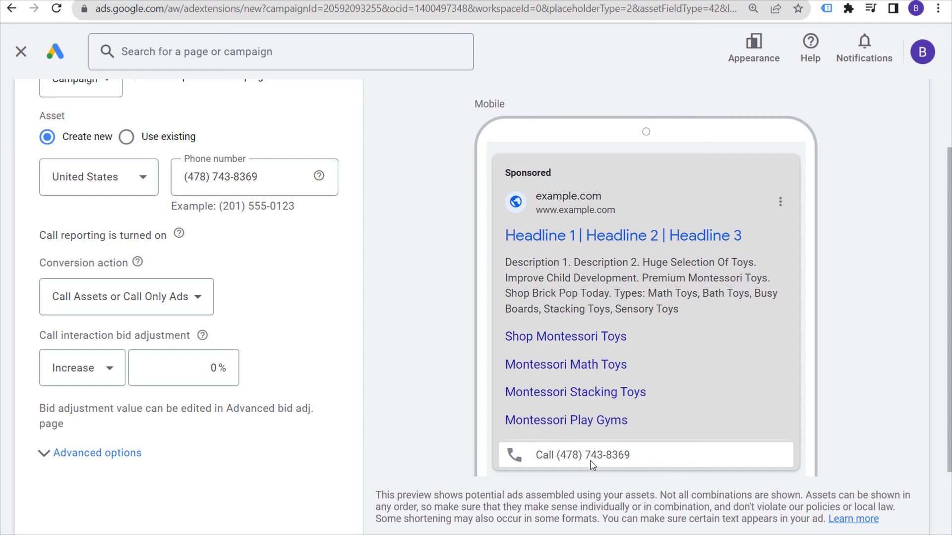
pyautogui.scroll(2, 567, 333)
pyautogui.click(662, 118)
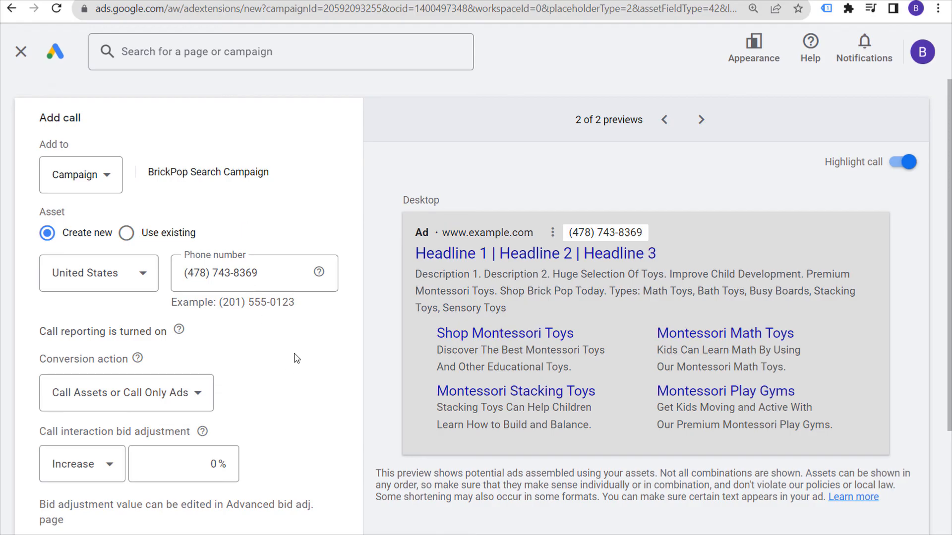
# Save the new call asset for the BrickPop Search Campaign
pyautogui.scroll(-2, 298, 323)
pyautogui.scroll(2, 266, 331)
pyautogui.scroll(-3, 366, 205)
pyautogui.click(48, 512)
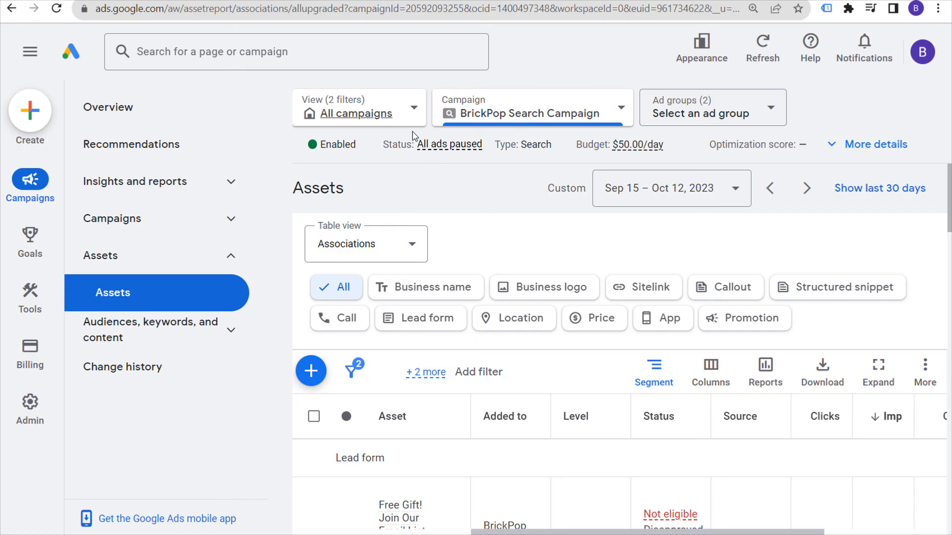
# Return to the campaign list for all campaigns and open the Montessori Schools Call Only Ads campaign
pyautogui.click(408, 115)
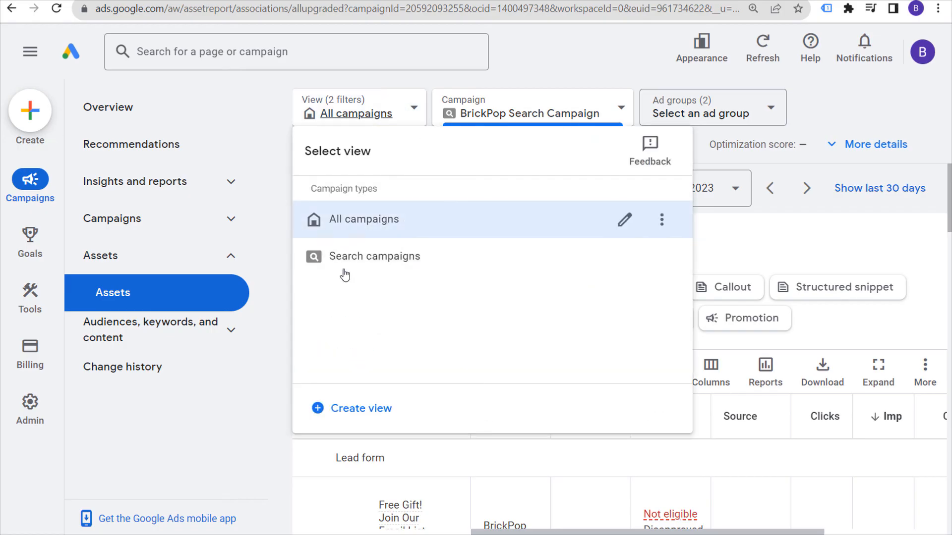
pyautogui.click(370, 229)
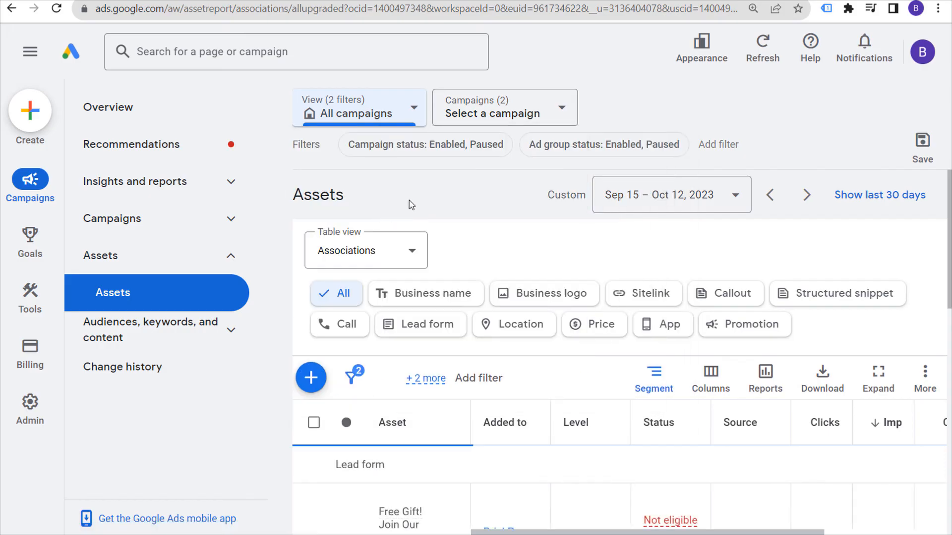
pyautogui.click(500, 113)
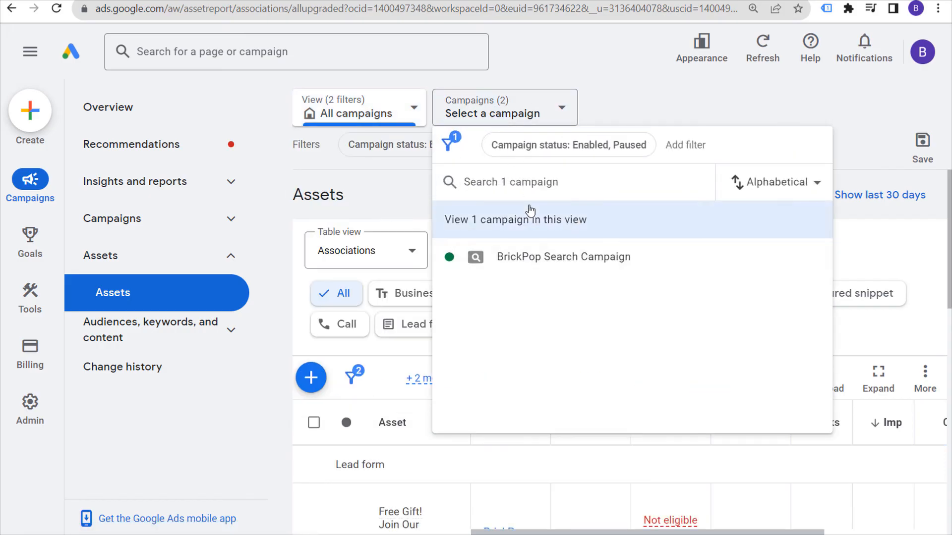
pyautogui.click(651, 107)
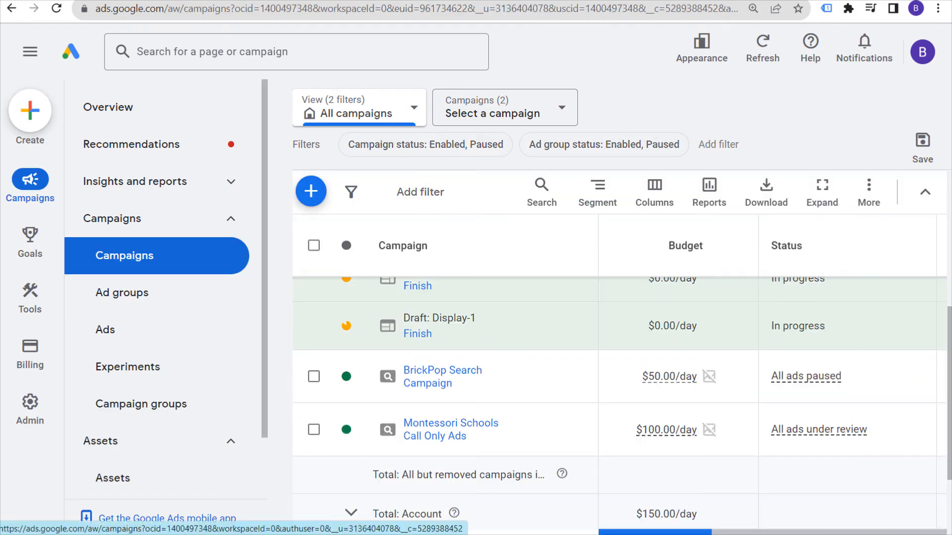
pyautogui.moveTo(705, 530)
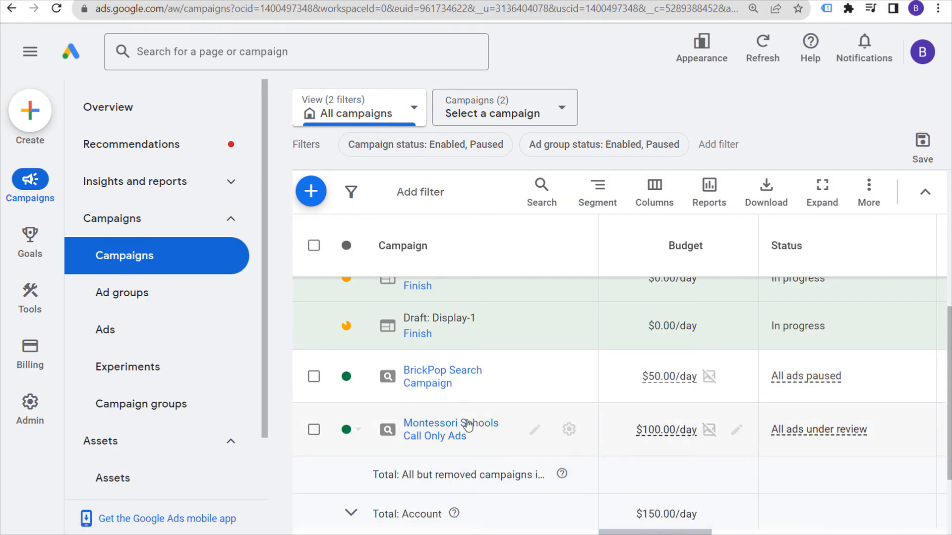
pyautogui.click(454, 429)
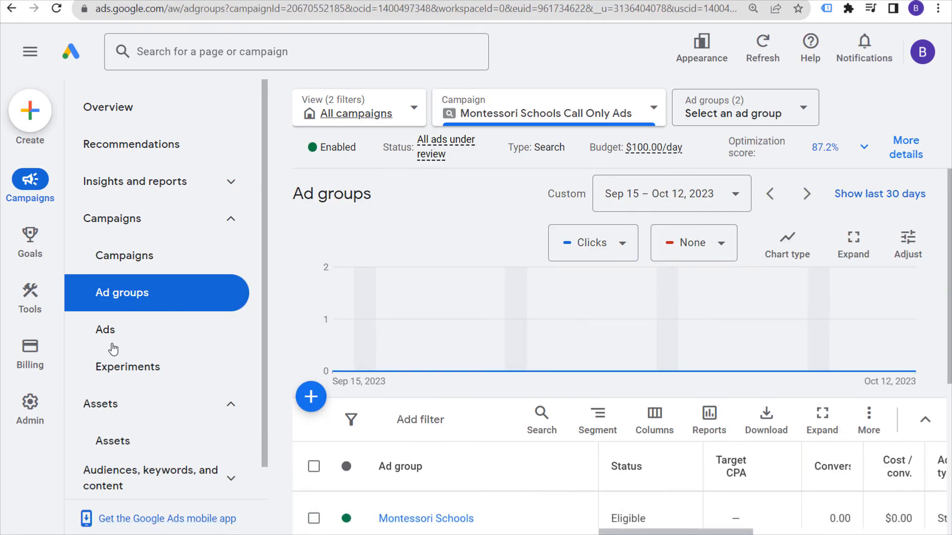
# Pause the call ad in the Montessori Schools ad group and view its performance columns
pyautogui.click(202, 332)
pyautogui.scroll(-4, 553, 415)
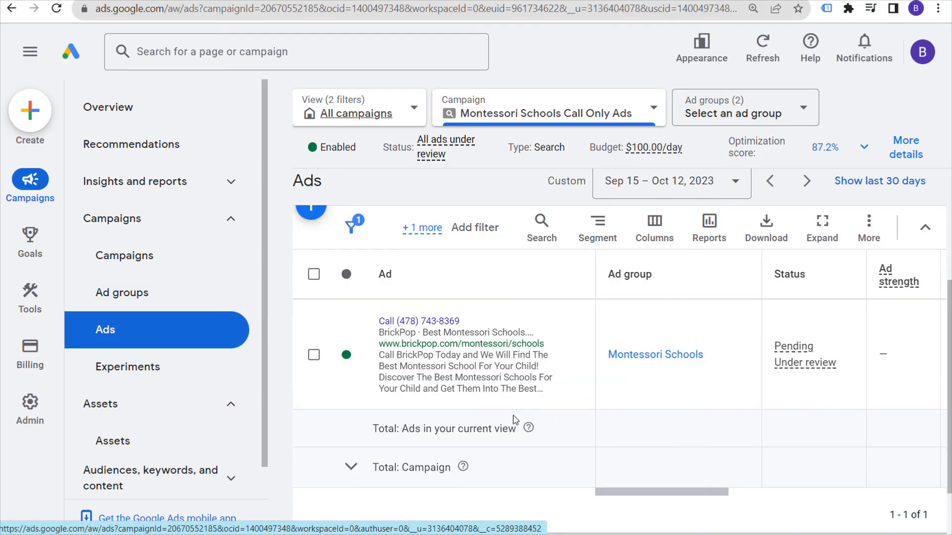
pyautogui.click(347, 355)
pyautogui.click(373, 369)
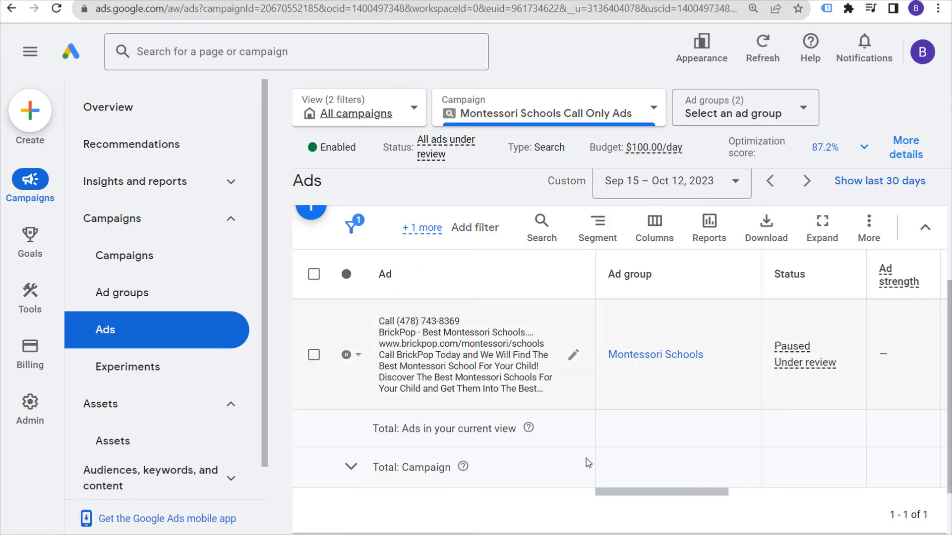
pyautogui.moveTo(627, 492); pyautogui.dragTo(781, 491)
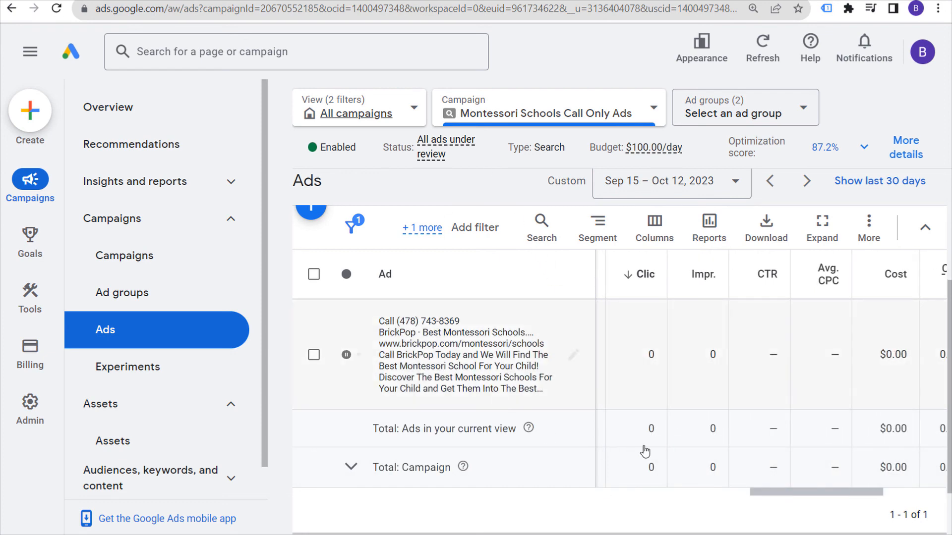
pyautogui.moveTo(743, 493); pyautogui.dragTo(586, 498)
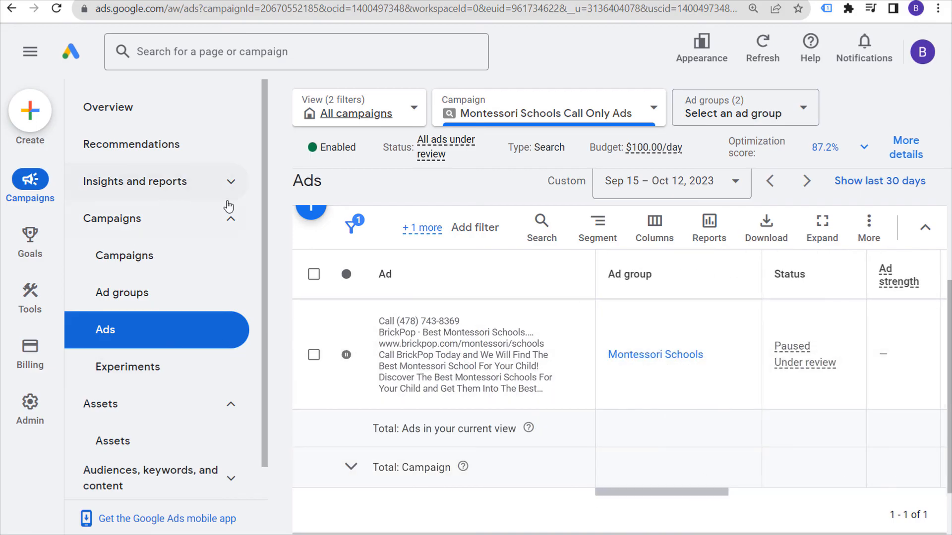
# Open the report of the "Target CPA $2.00" portfolio bid strategy from the account's bid strategies
pyautogui.click(230, 220)
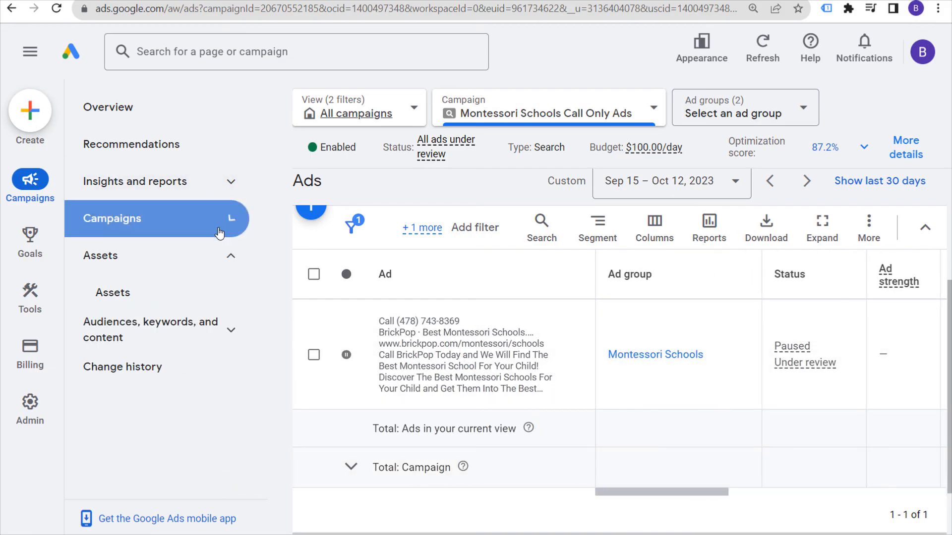
pyautogui.click(167, 259)
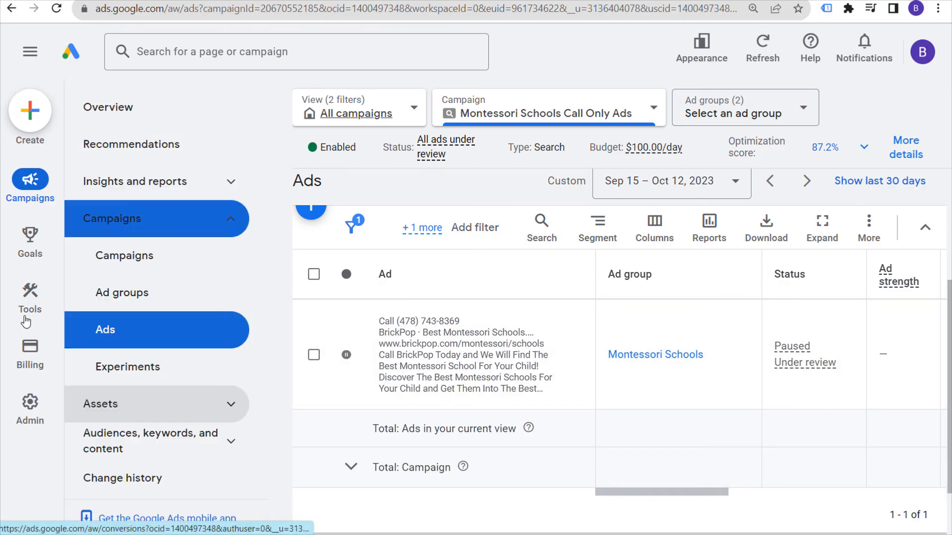
pyautogui.moveTo(30, 297)
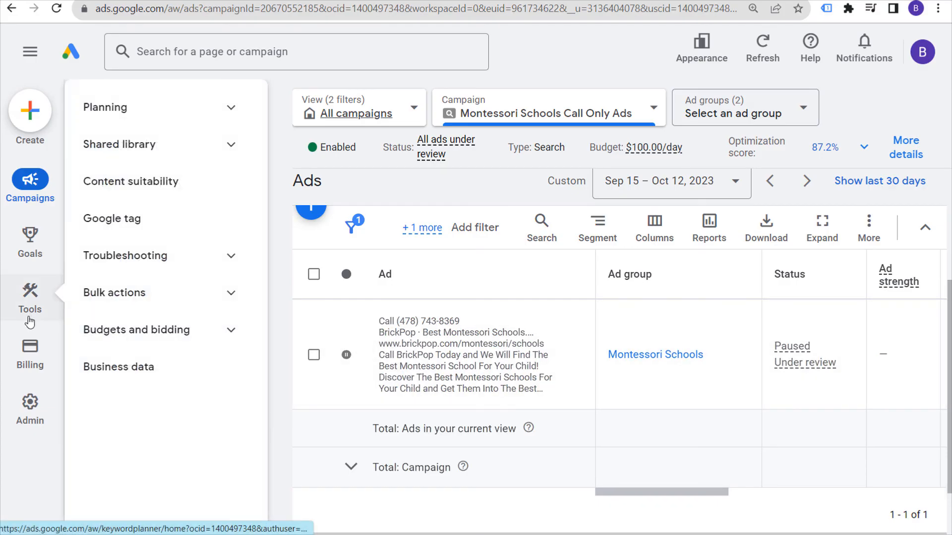
pyautogui.click(166, 330)
pyautogui.click(154, 401)
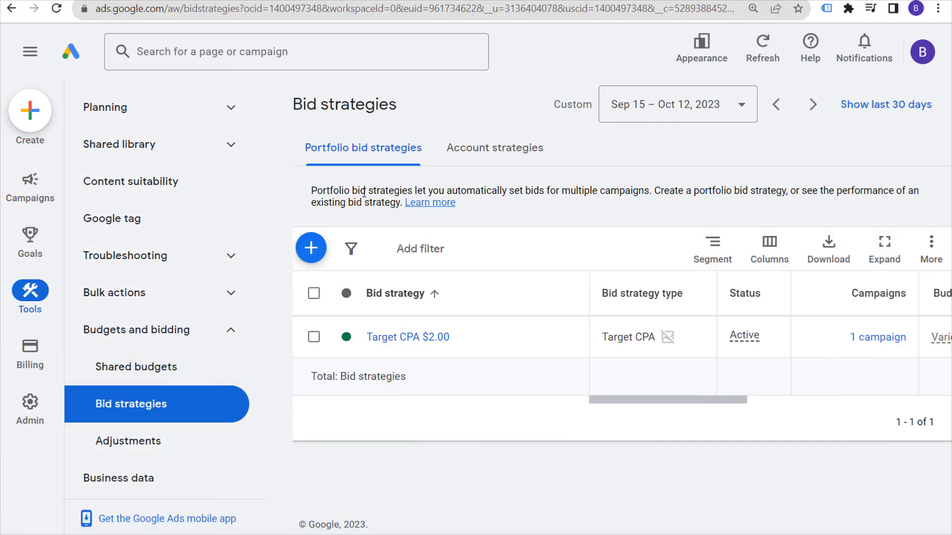
pyautogui.click(410, 337)
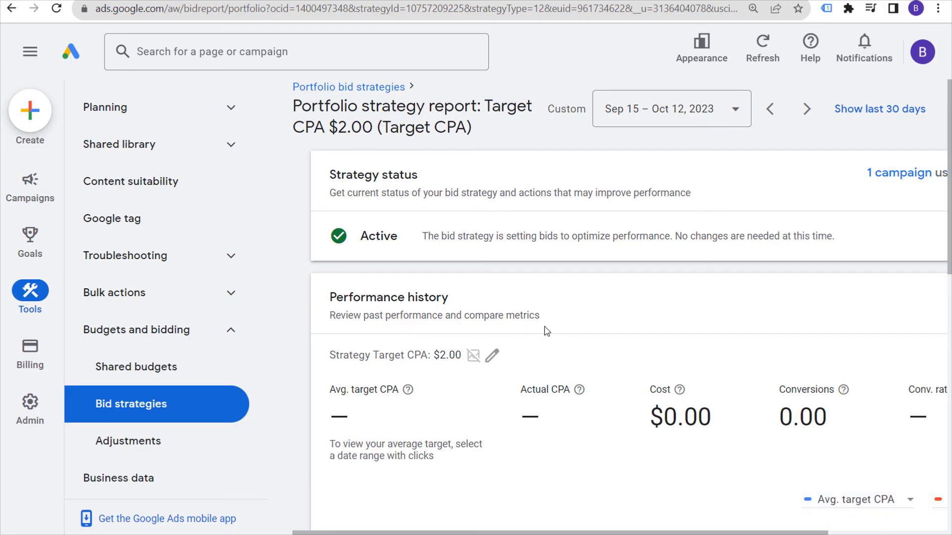
# Examine the bid strategy's performance history and editable Target CPA without changing it, and view down to the report's Settings
pyautogui.scroll(-5, 617, 365)
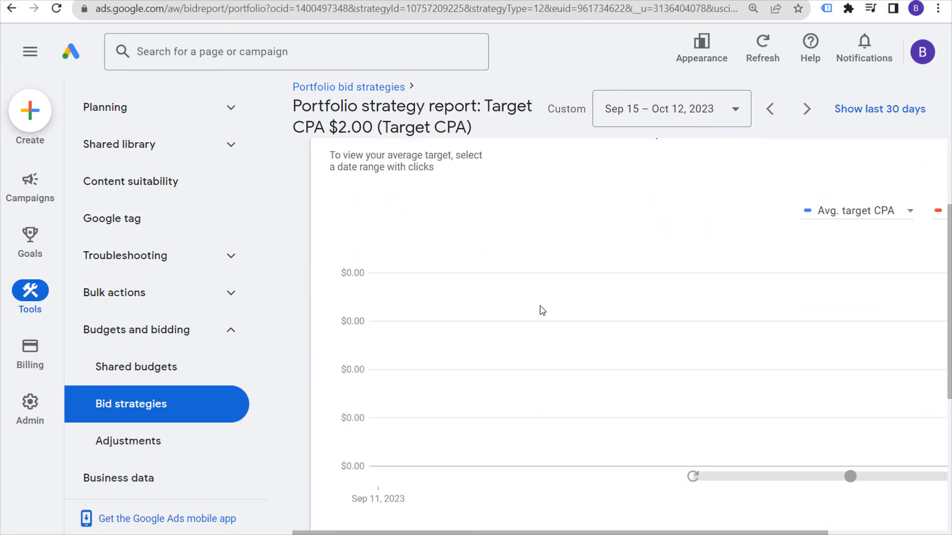
pyautogui.scroll(4, 542, 310)
pyautogui.click(492, 259)
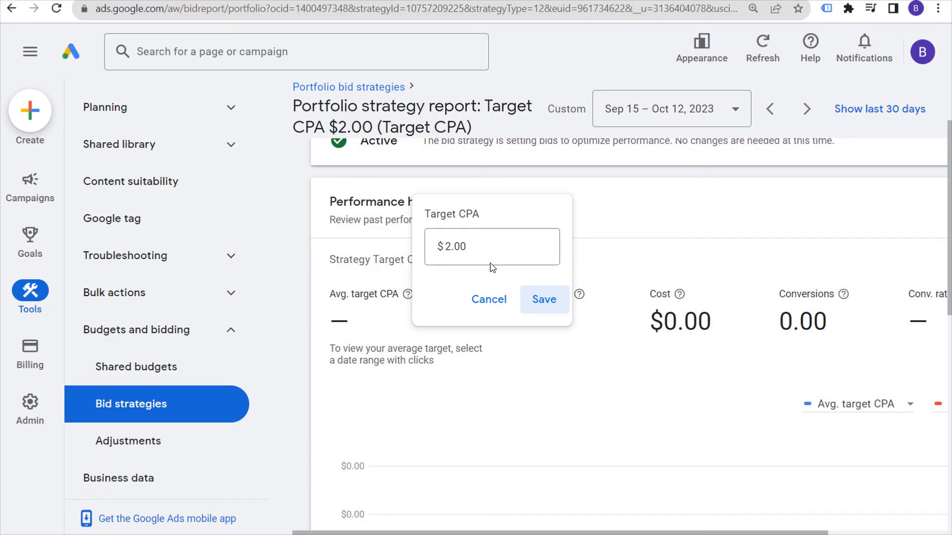
pyautogui.click(494, 309)
pyautogui.scroll(2, 530, 282)
pyautogui.scroll(-5, 550, 365)
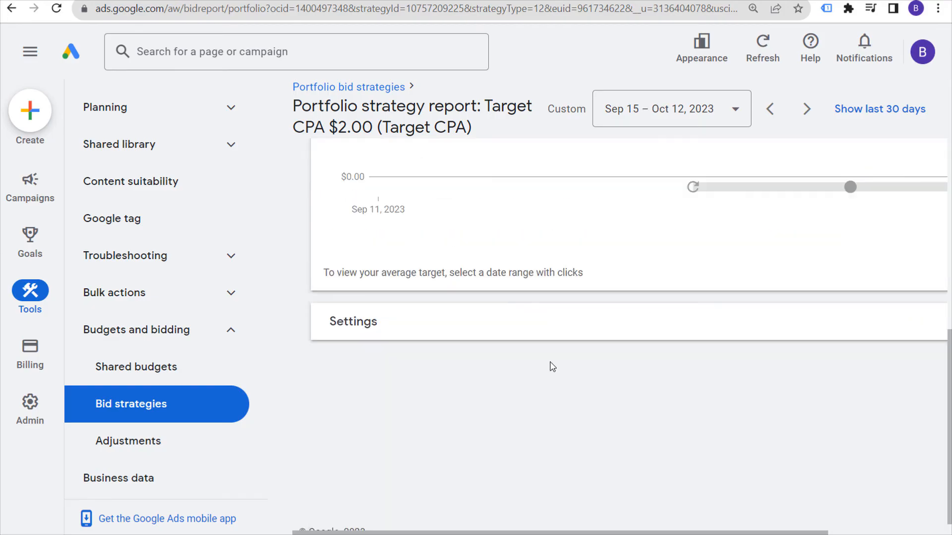
# Expand the bid strategy's Settings and advanced options, and set the maximum bid limit to $6.00 without saving
pyautogui.click(435, 334)
pyautogui.scroll(-4, 625, 382)
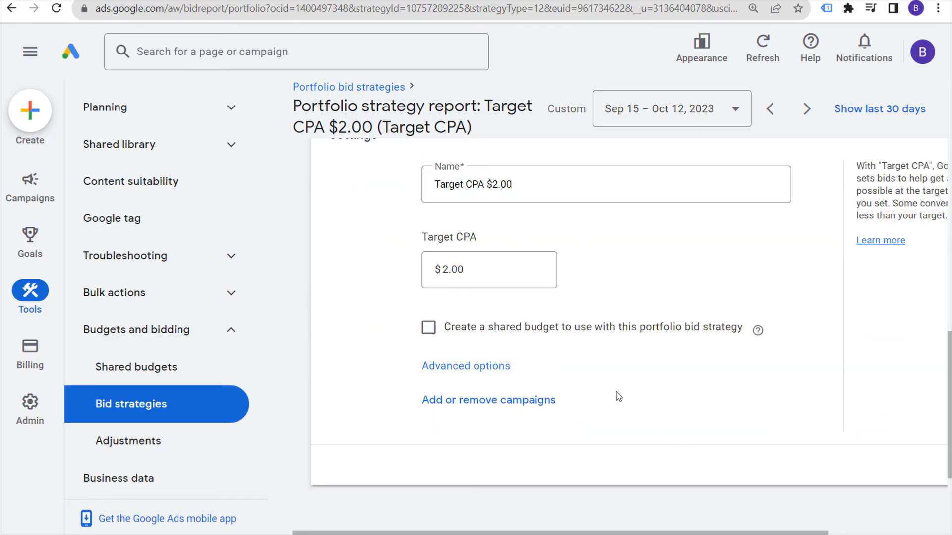
pyautogui.click(501, 366)
pyautogui.moveTo(677, 396); pyautogui.dragTo(561, 393)
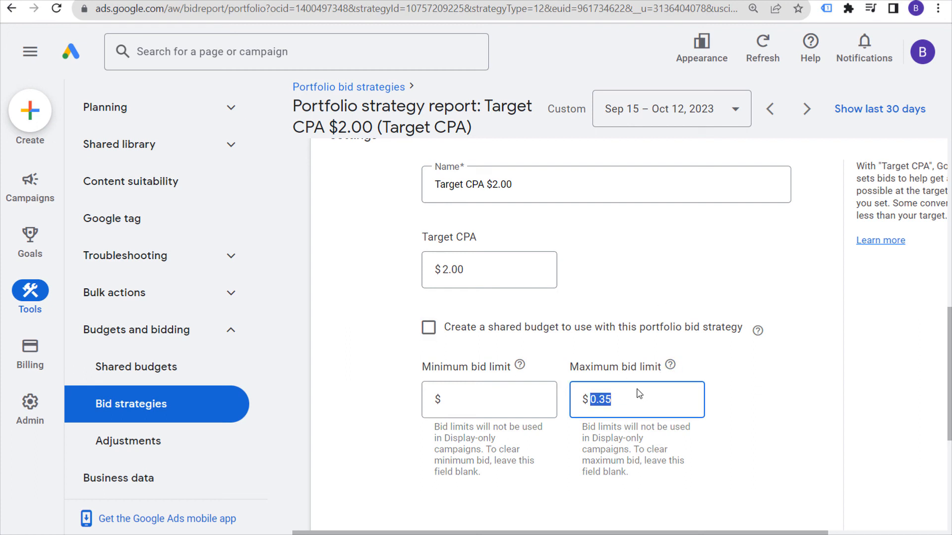
pyautogui.write('6.0')
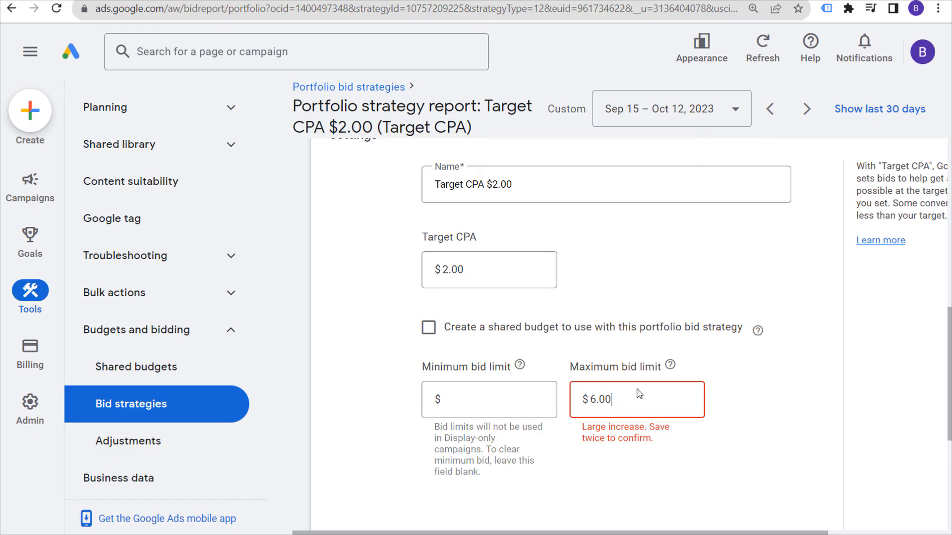
# Clear the maximum bid limit so the field is blank
pyautogui.press('BackSpace')
pyautogui.press('BackSpace')
pyautogui.press('BackSpace')
pyautogui.press('BackSpace')
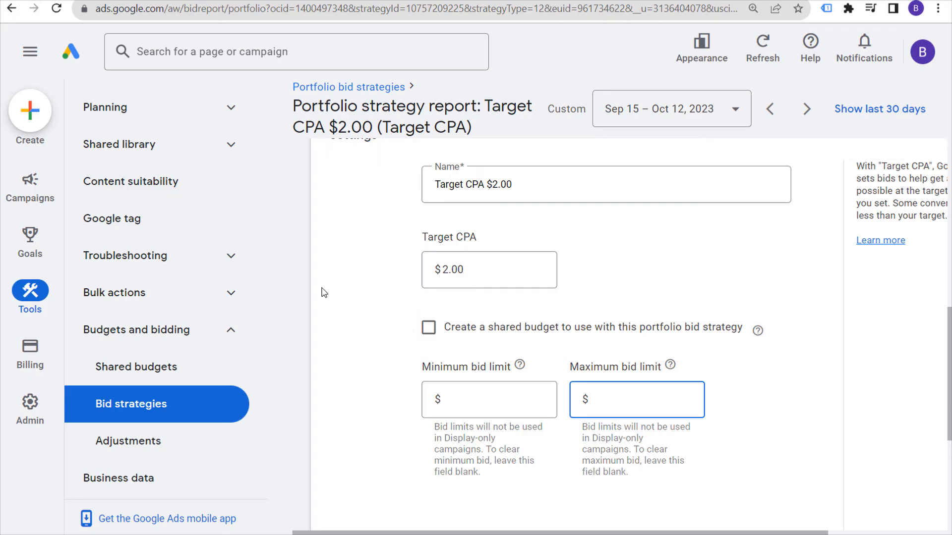
# Leave the bid strategy report and view the campaign list for all campaigns down to the Montessori Schools campaign
pyautogui.moveTo(30, 186)
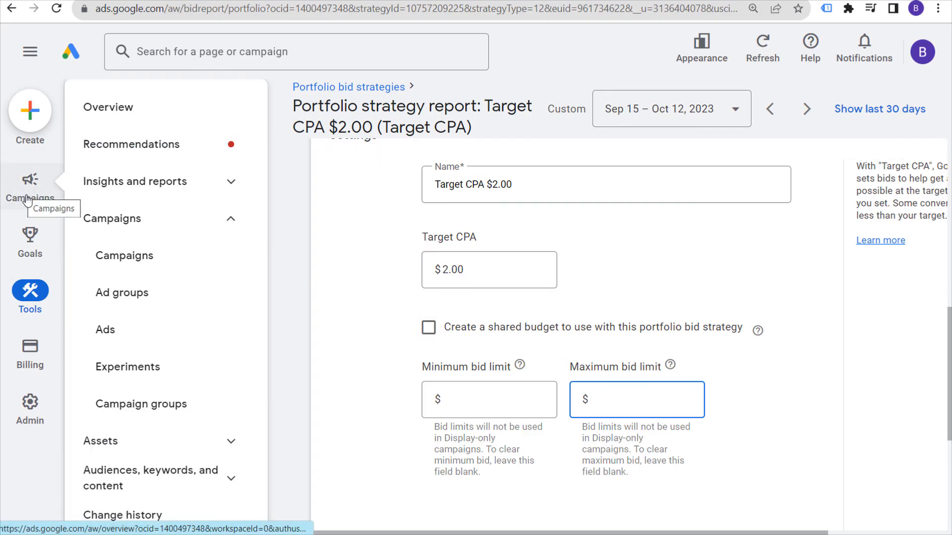
pyautogui.click(115, 255)
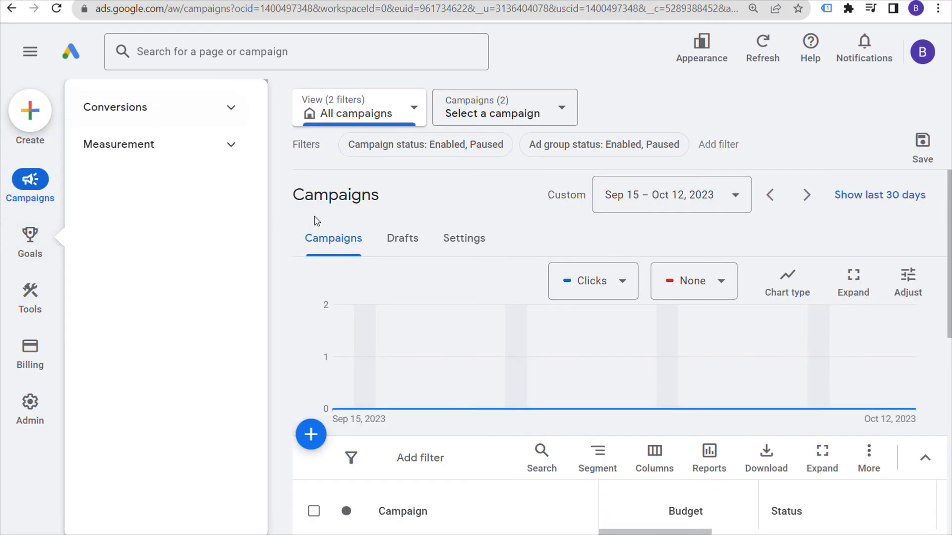
pyautogui.scroll(-3, 507, 205)
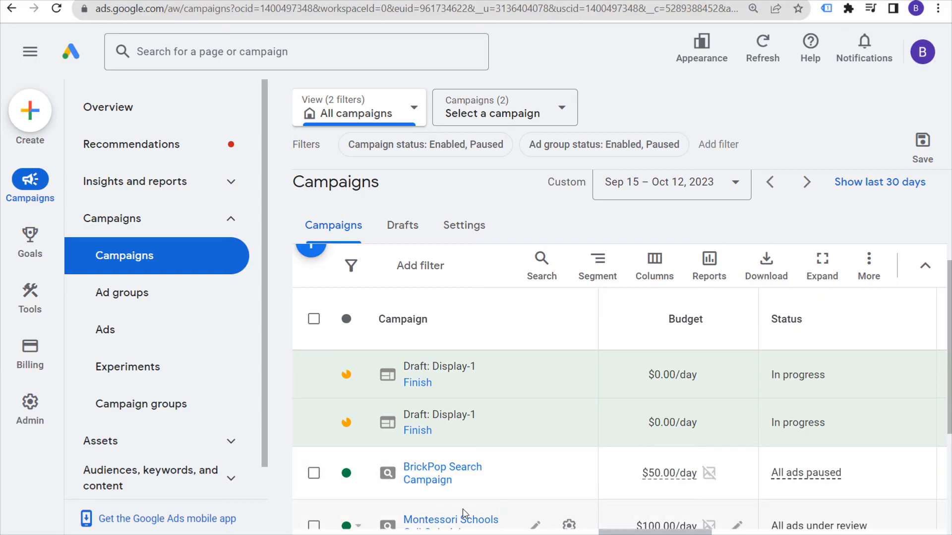
pyautogui.scroll(-2, 490, 510)
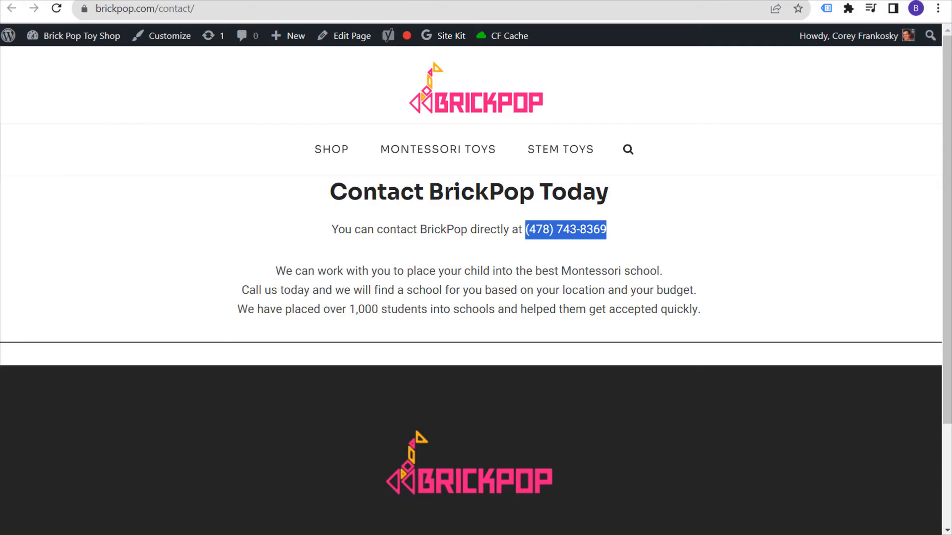
# Examine the contact heading and the business phone number on the BrickPop website's contact page
pyautogui.click(410, 188)
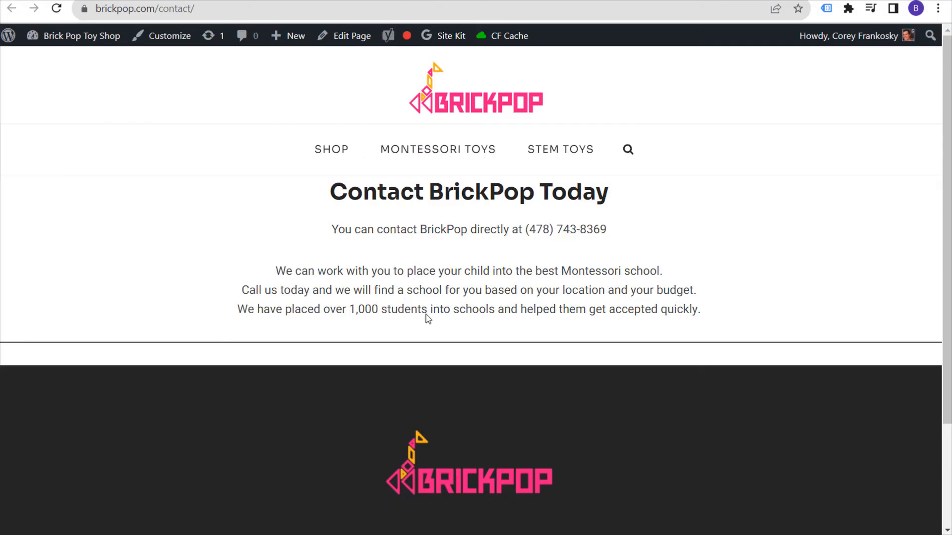
pyautogui.moveTo(610, 230); pyautogui.dragTo(528, 233)
pyautogui.click(533, 268)
pyautogui.moveTo(511, 184); pyautogui.dragTo(378, 194)
pyautogui.click(380, 205)
pyautogui.moveTo(526, 228); pyautogui.dragTo(597, 229)
pyautogui.click(633, 260)
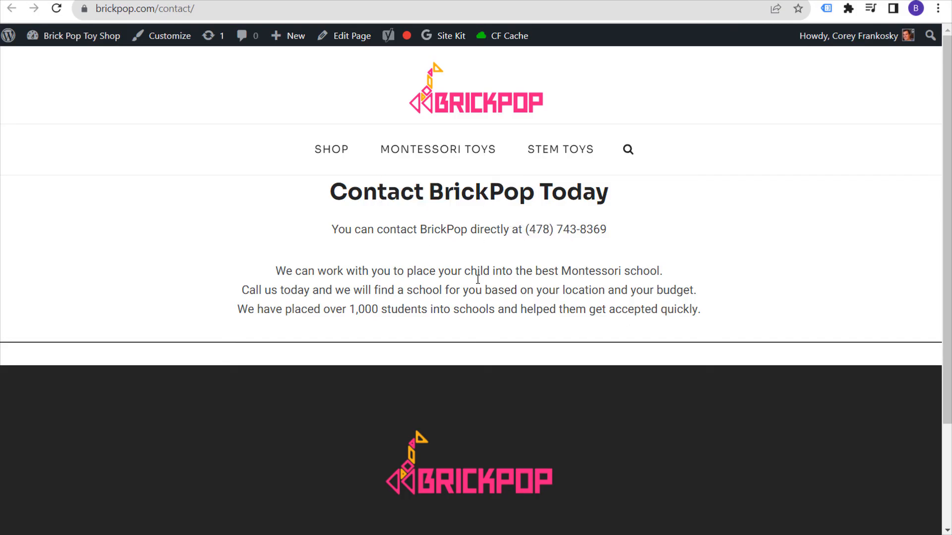